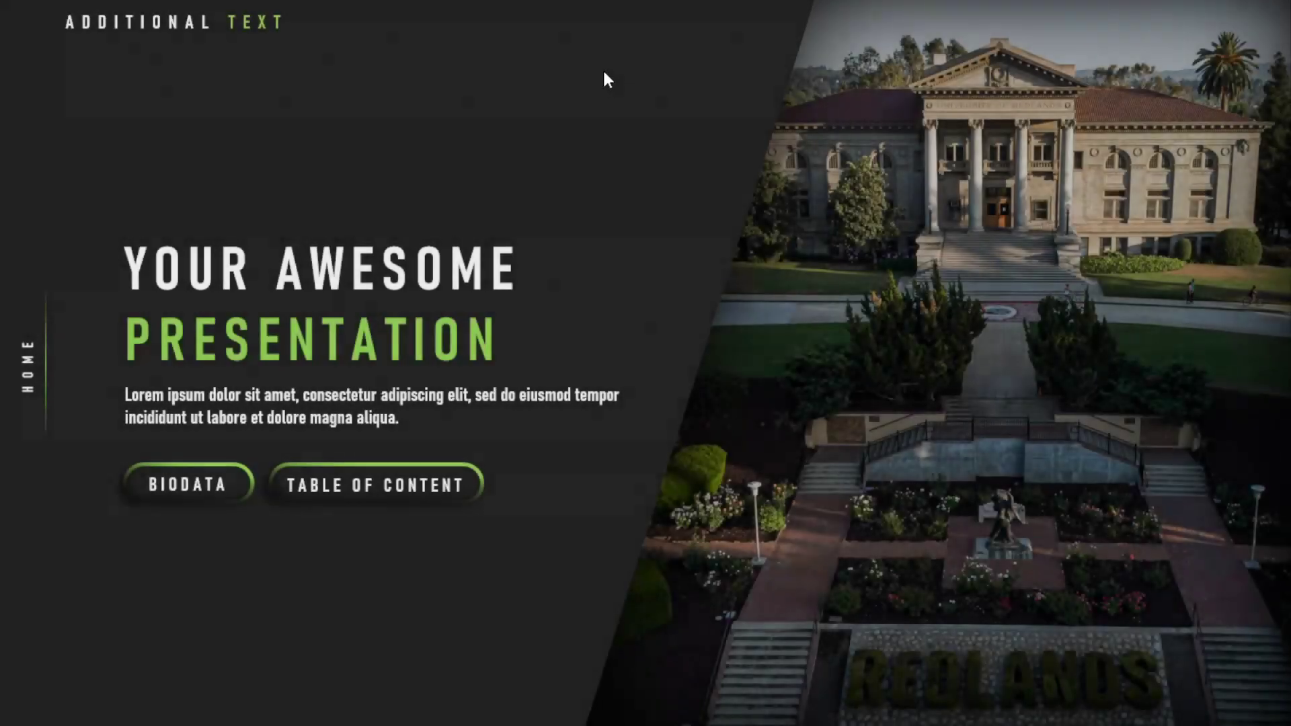
In Slide Show, jump to BIODATA, back to the title slide, then to the Table of Content
click(179, 487)
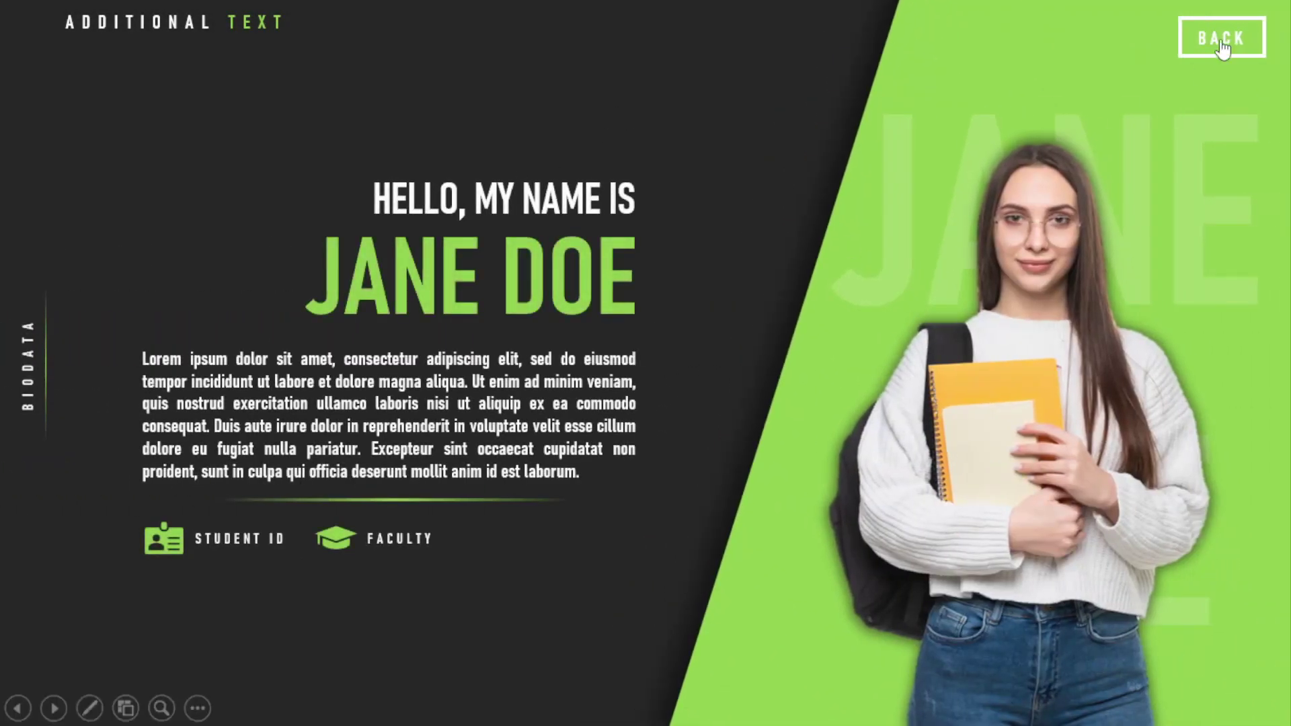
click(1220, 45)
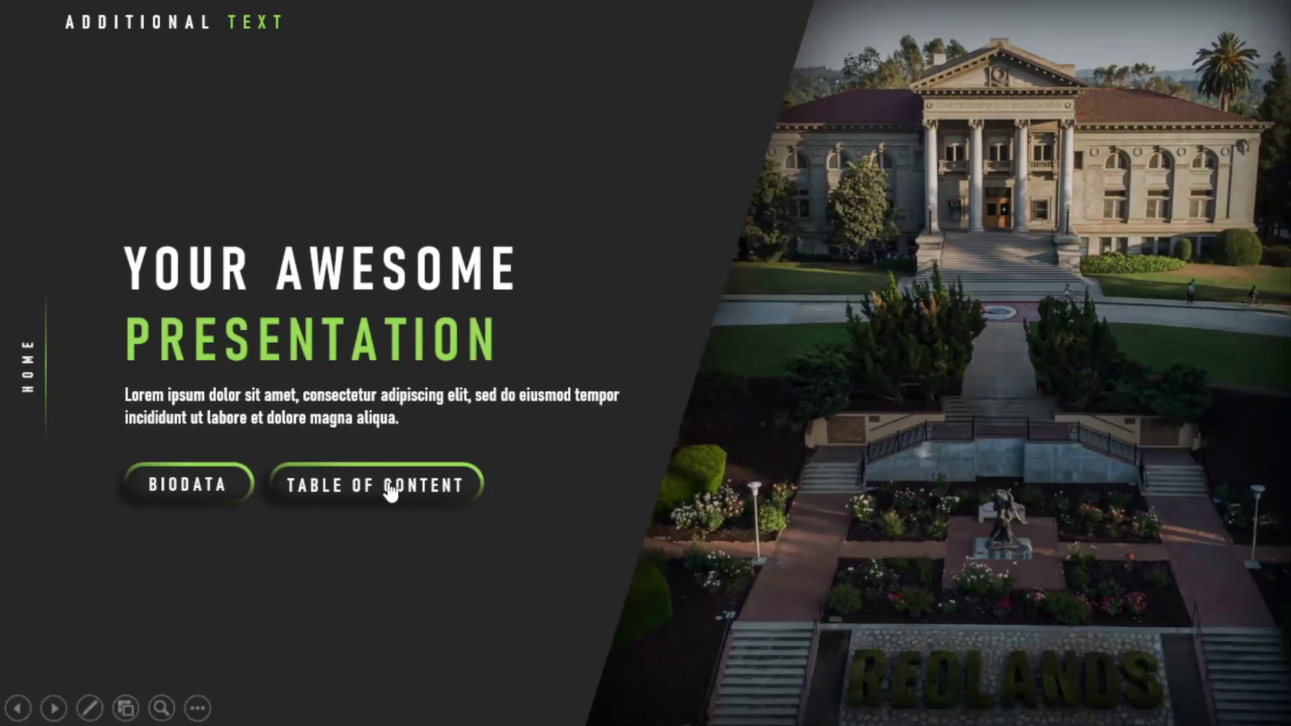
click(390, 490)
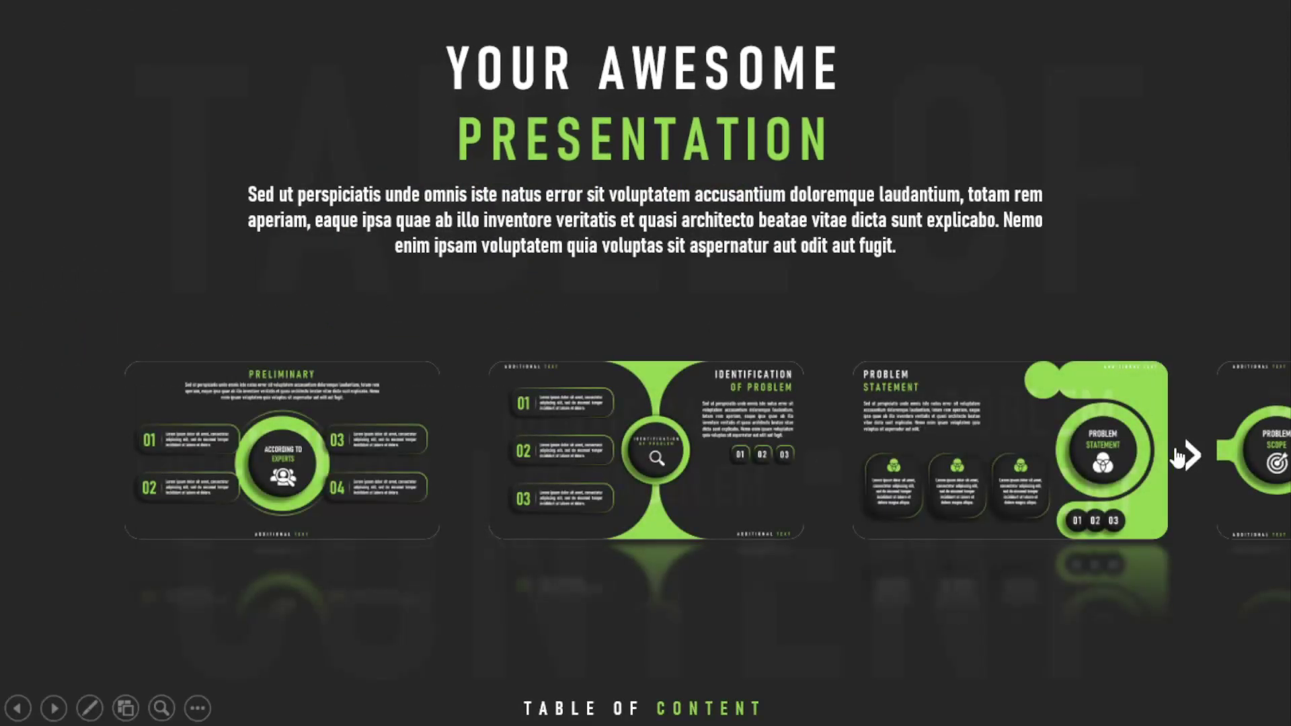
Slide the carousel forward and back, then zoom into Preliminary and return
click(1191, 457)
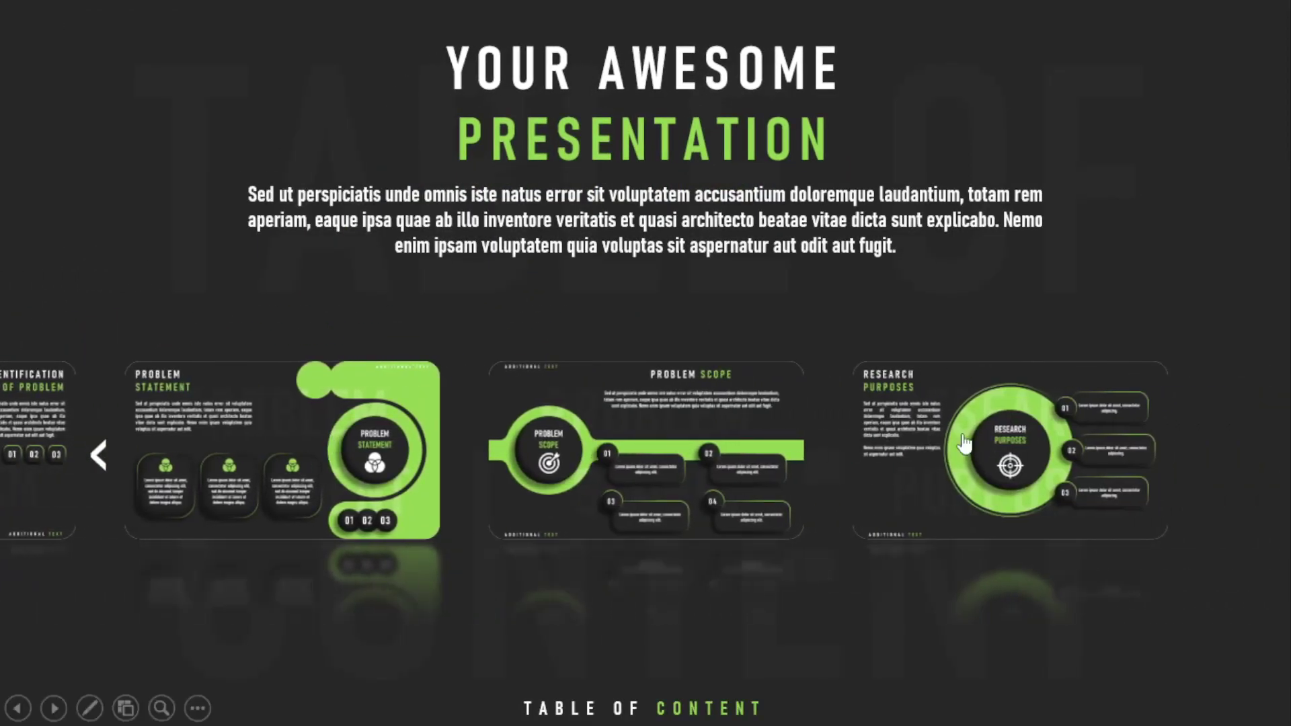
click(99, 453)
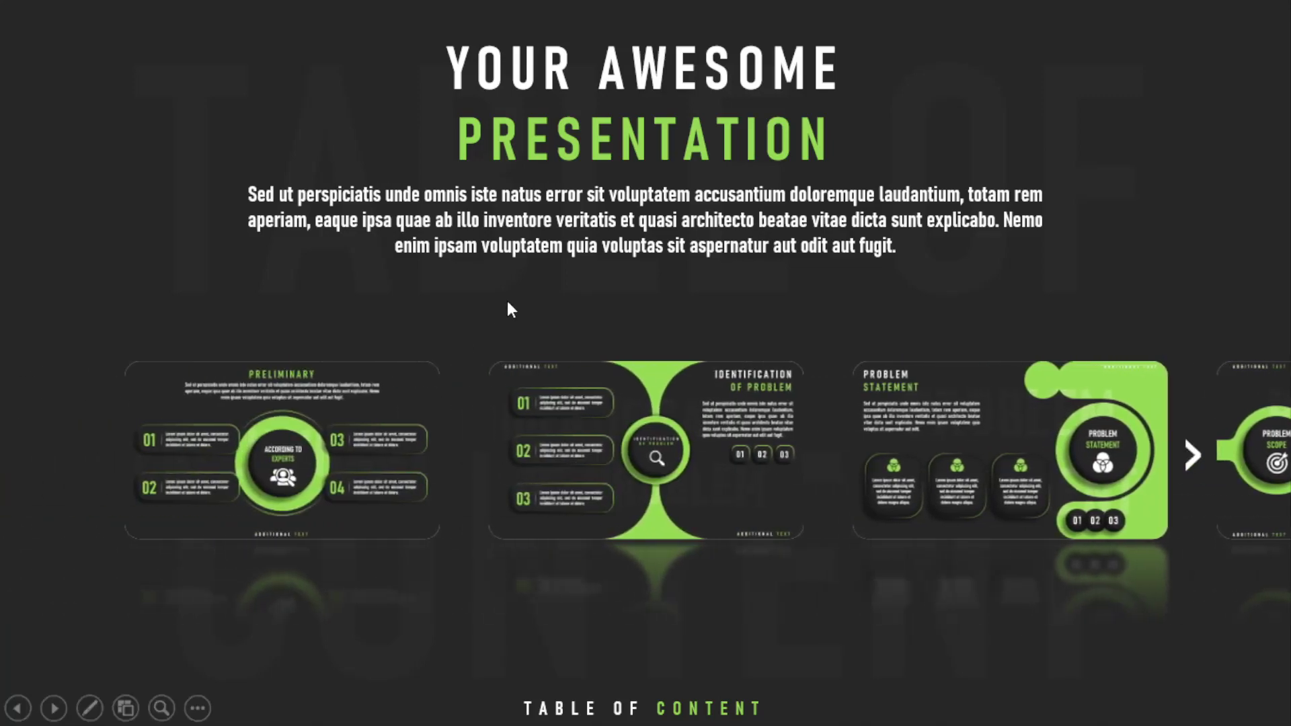
click(293, 444)
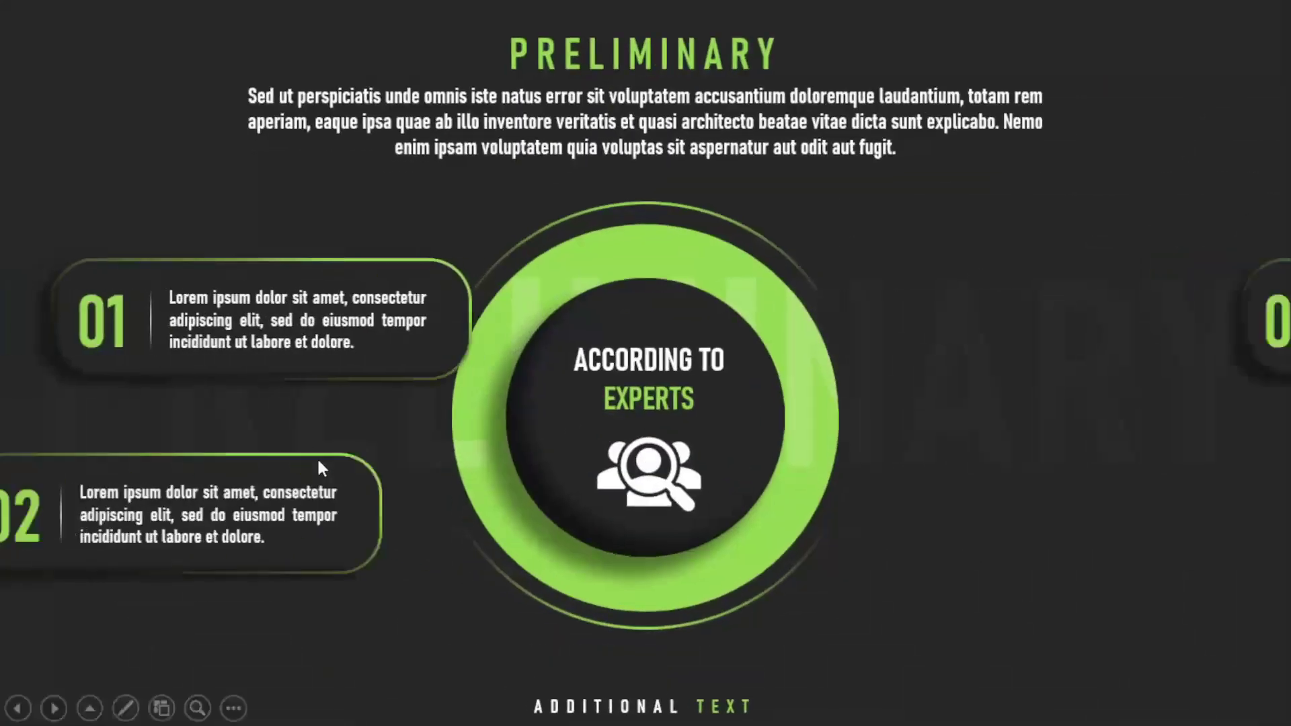
click(814, 402)
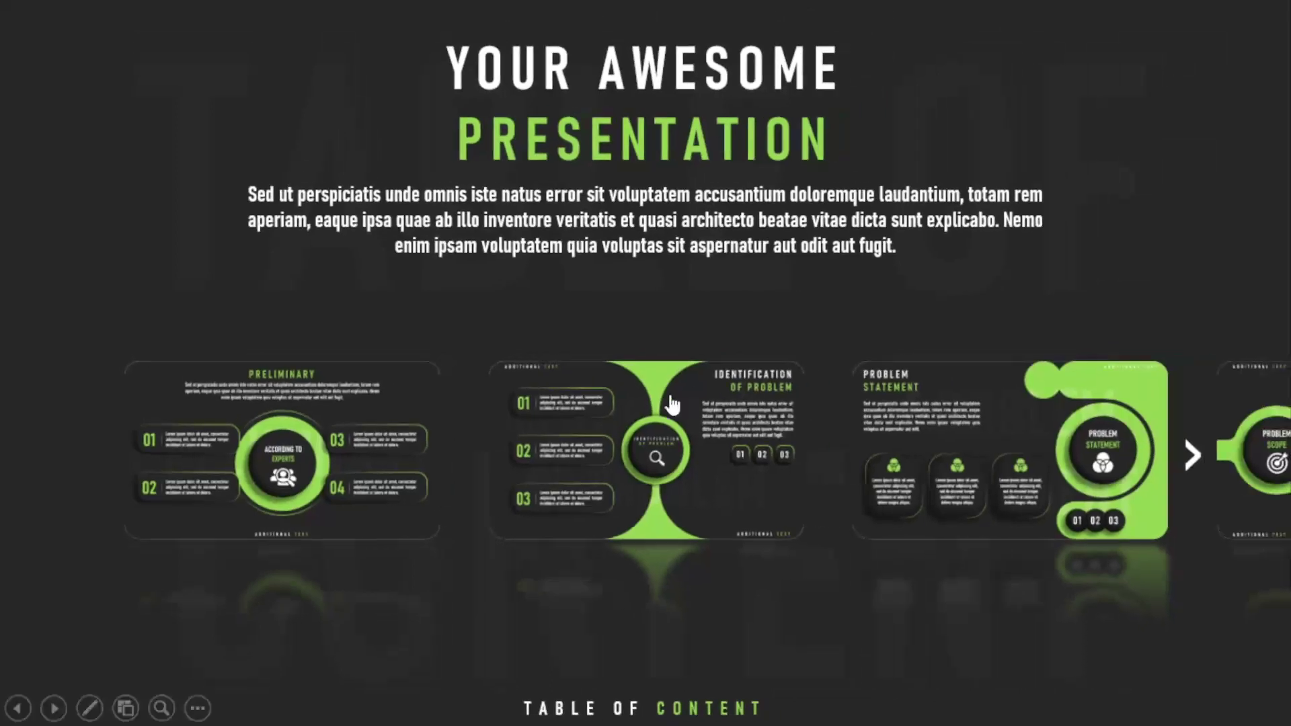
Open Identification of Problem, reveal points 01, 02 and 03, then return to the contents
click(657, 455)
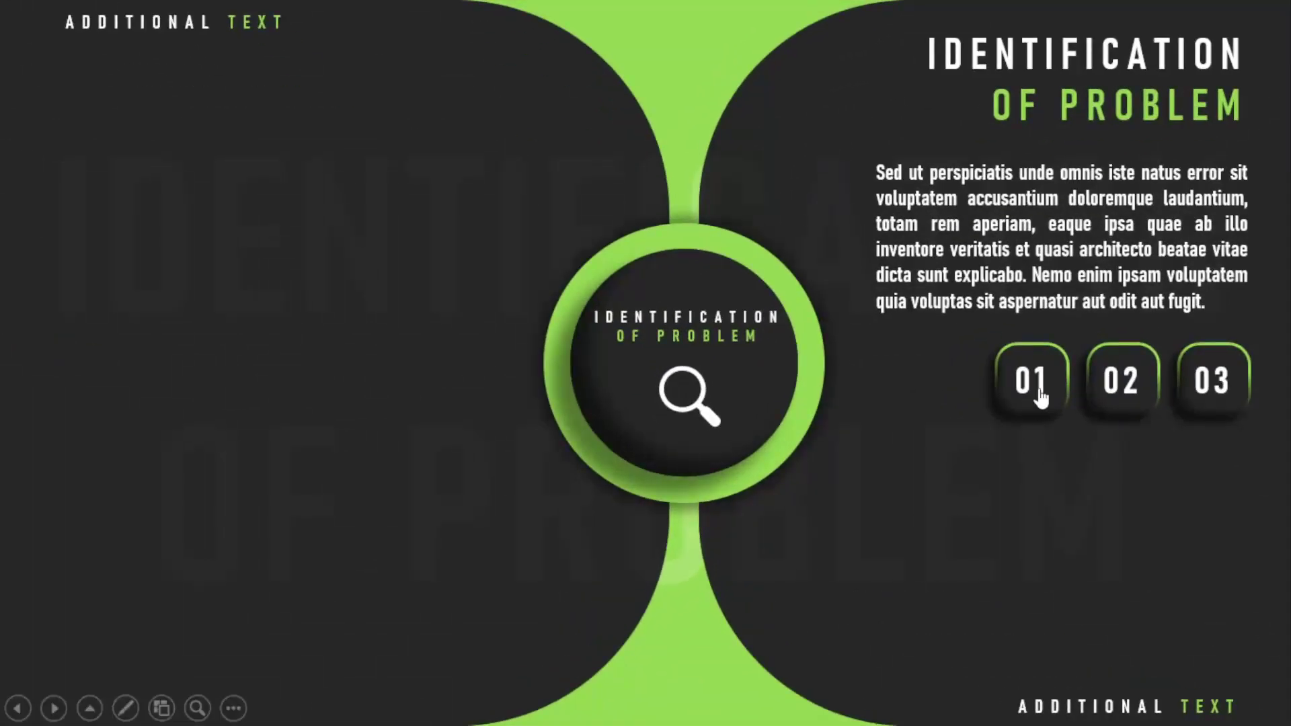
click(1031, 381)
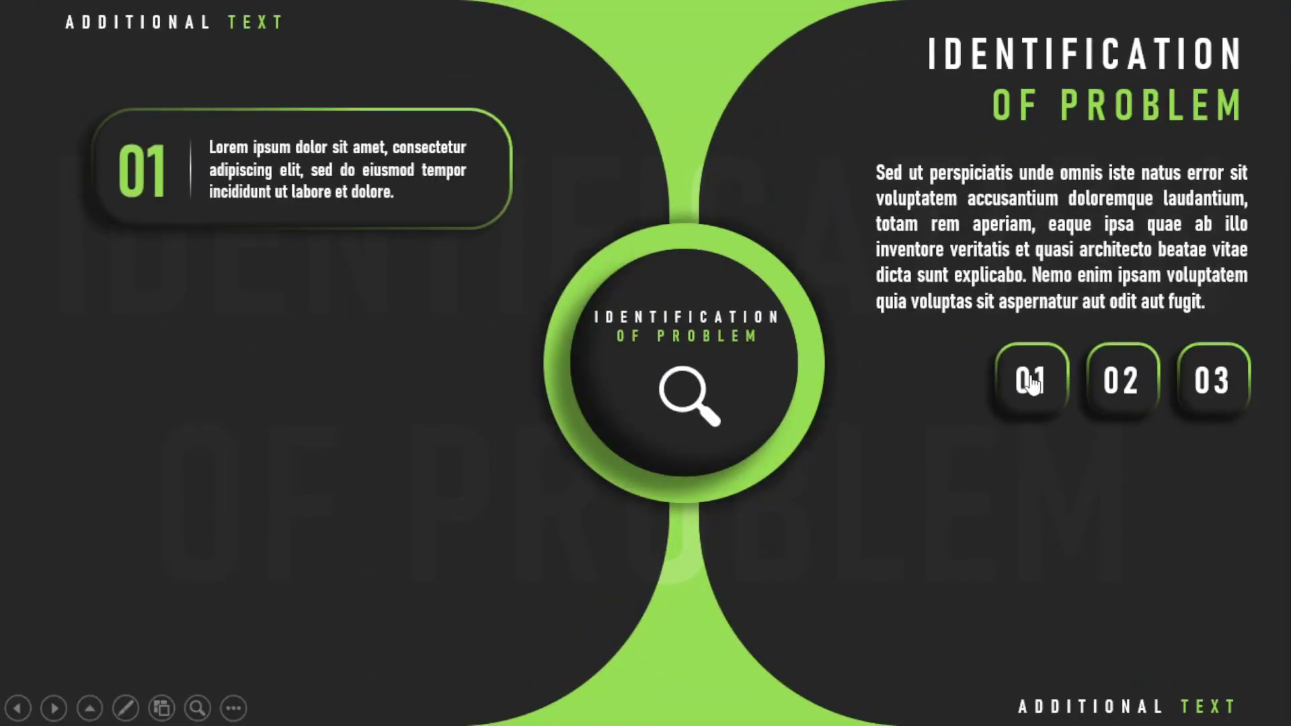
click(1127, 382)
click(1214, 378)
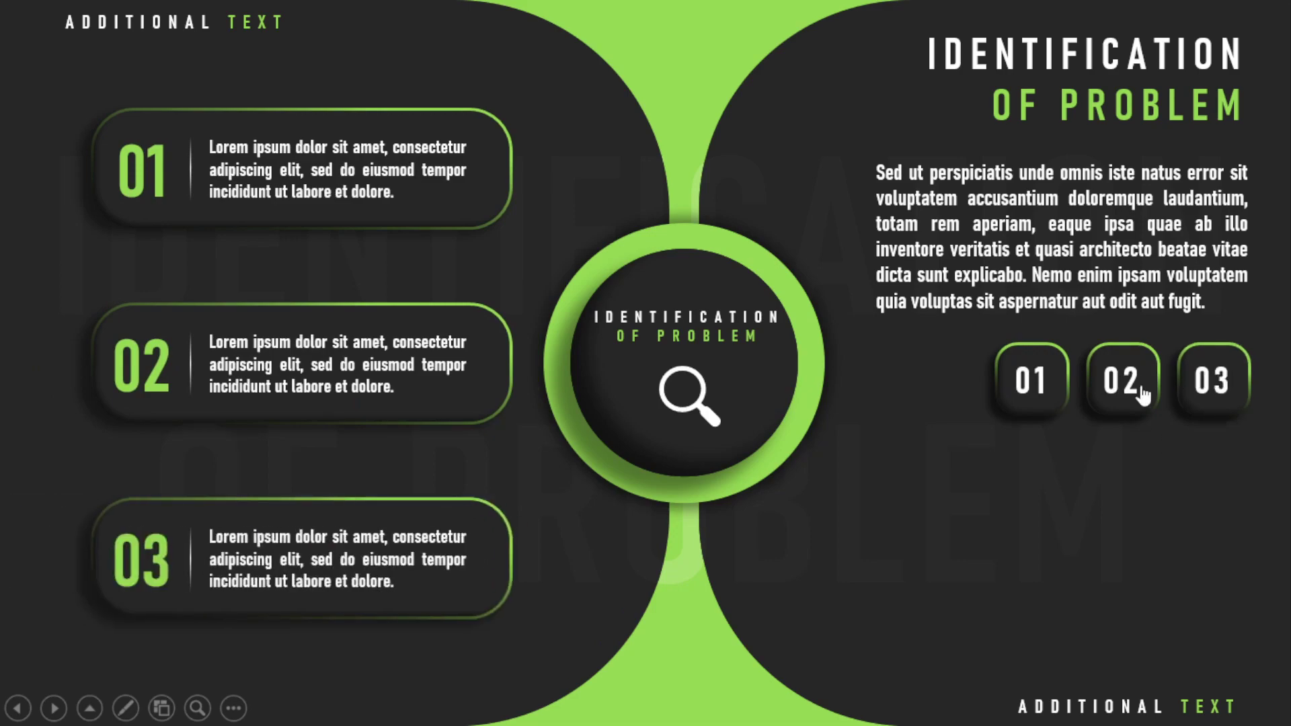
click(890, 414)
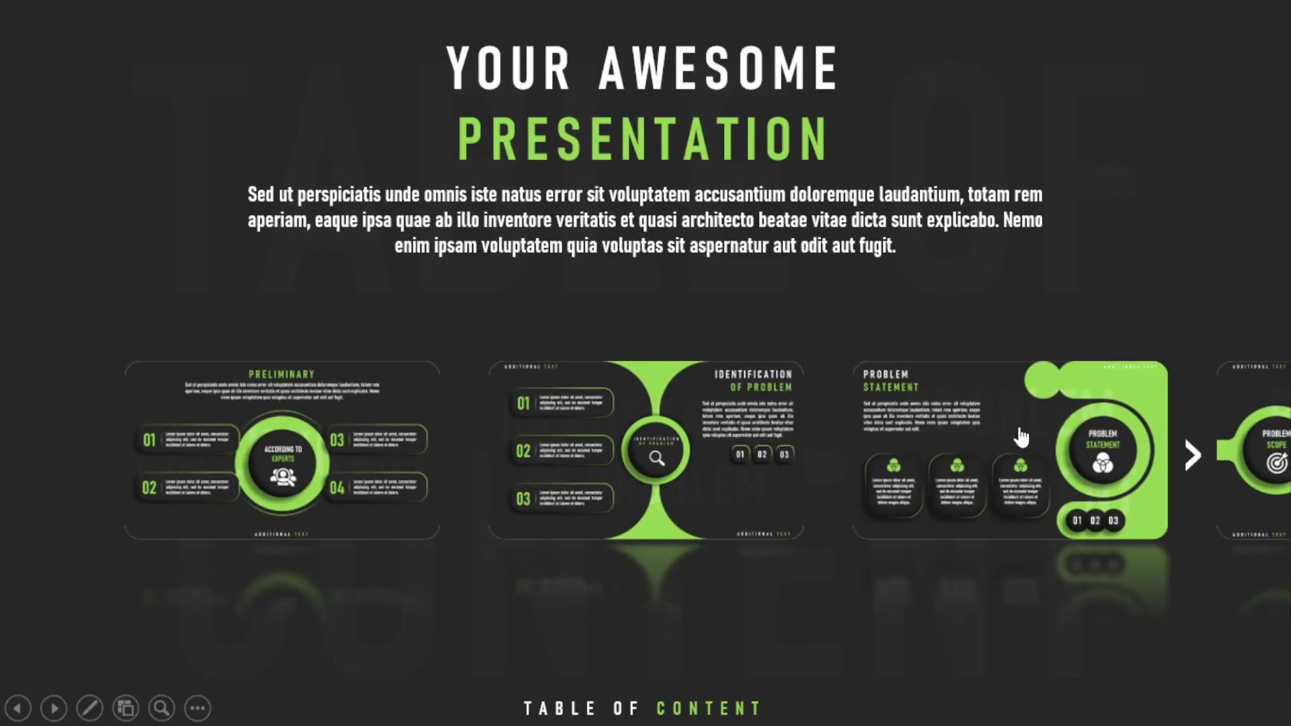
Visit Problem Statement, return, and advance the carousel to later sections
click(1019, 435)
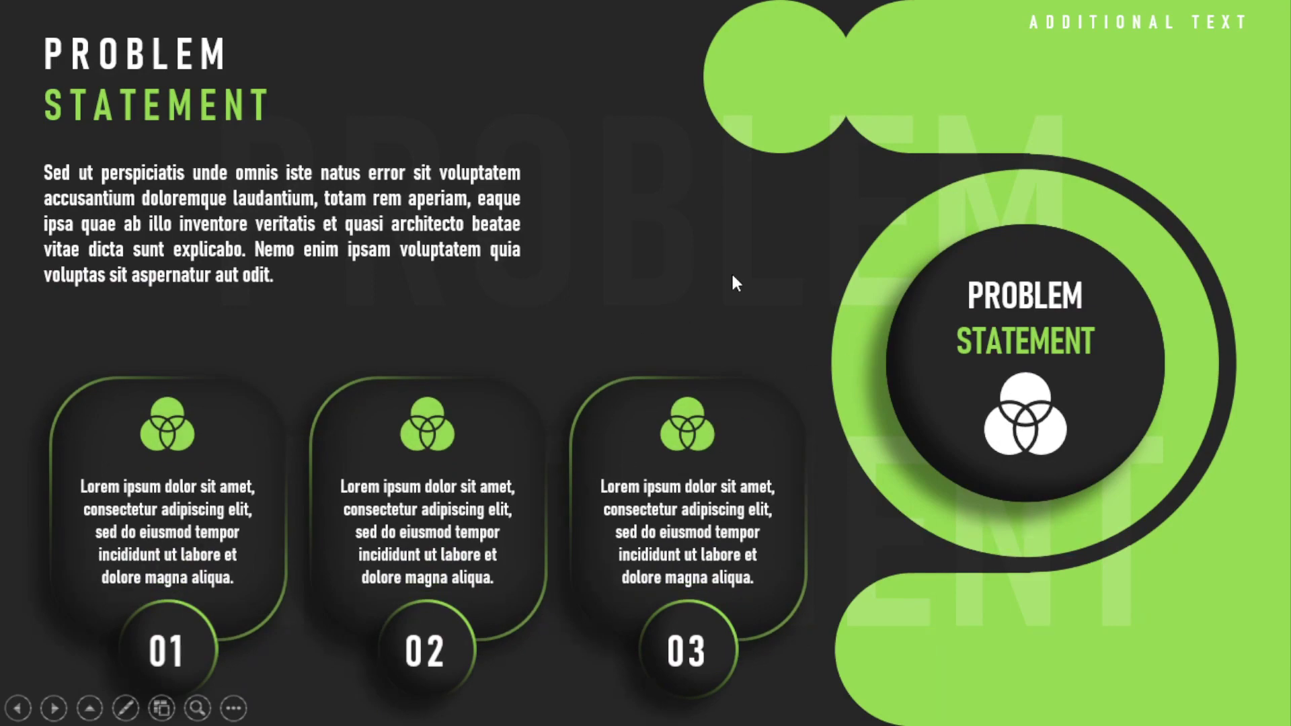
click(731, 271)
click(1189, 458)
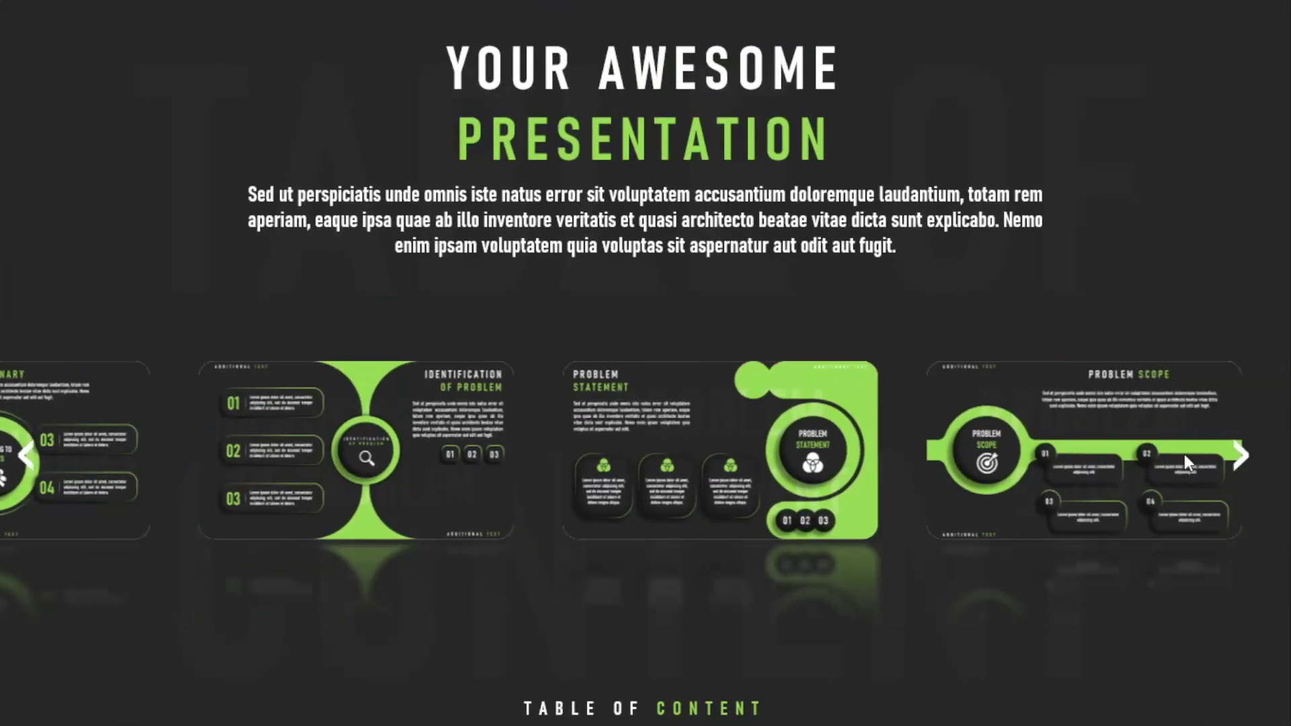
click(1183, 455)
Visit Problem Scope and Research Purposes, returning each time, then slide the carousel back
click(619, 423)
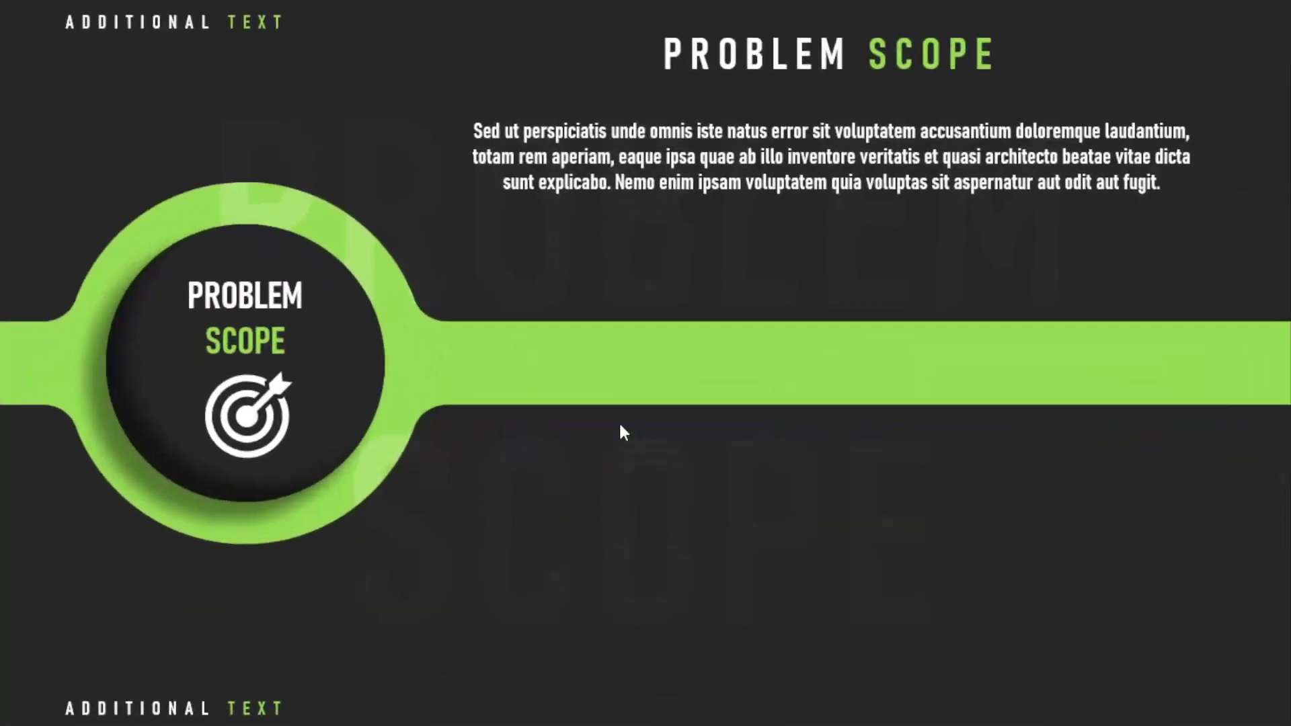
click(777, 321)
click(1005, 455)
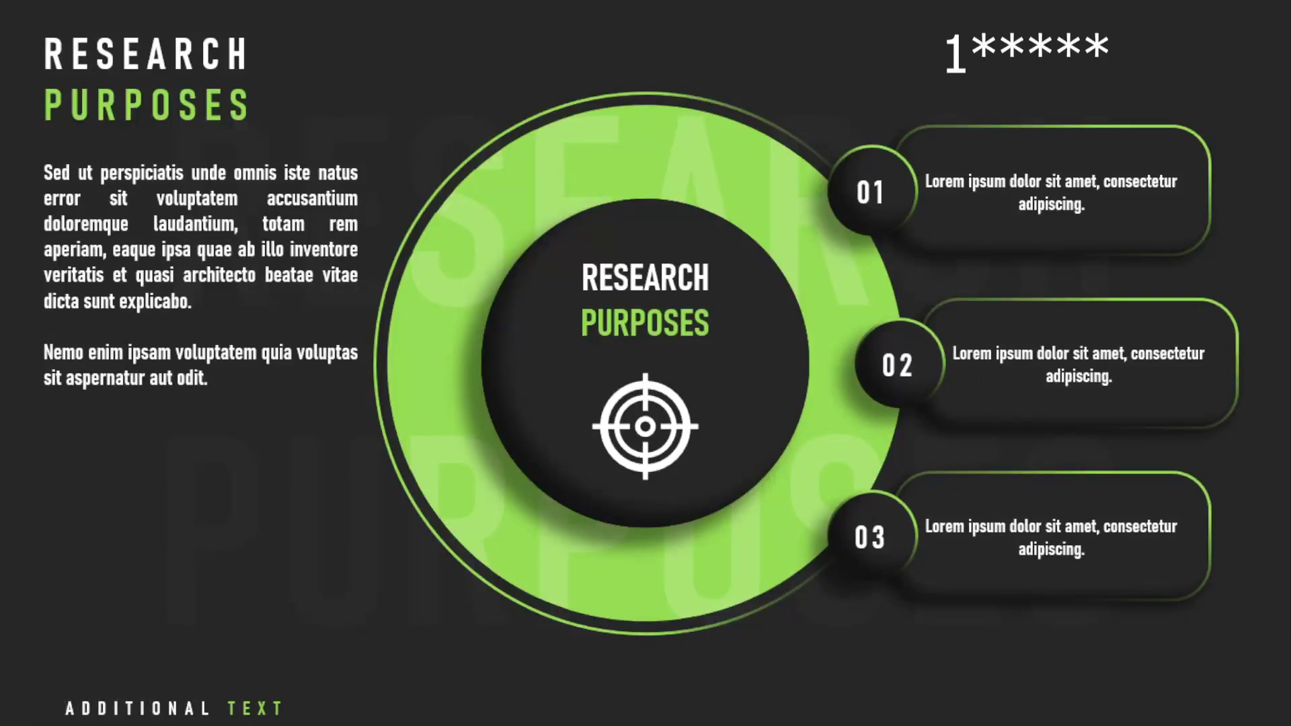
click(815, 409)
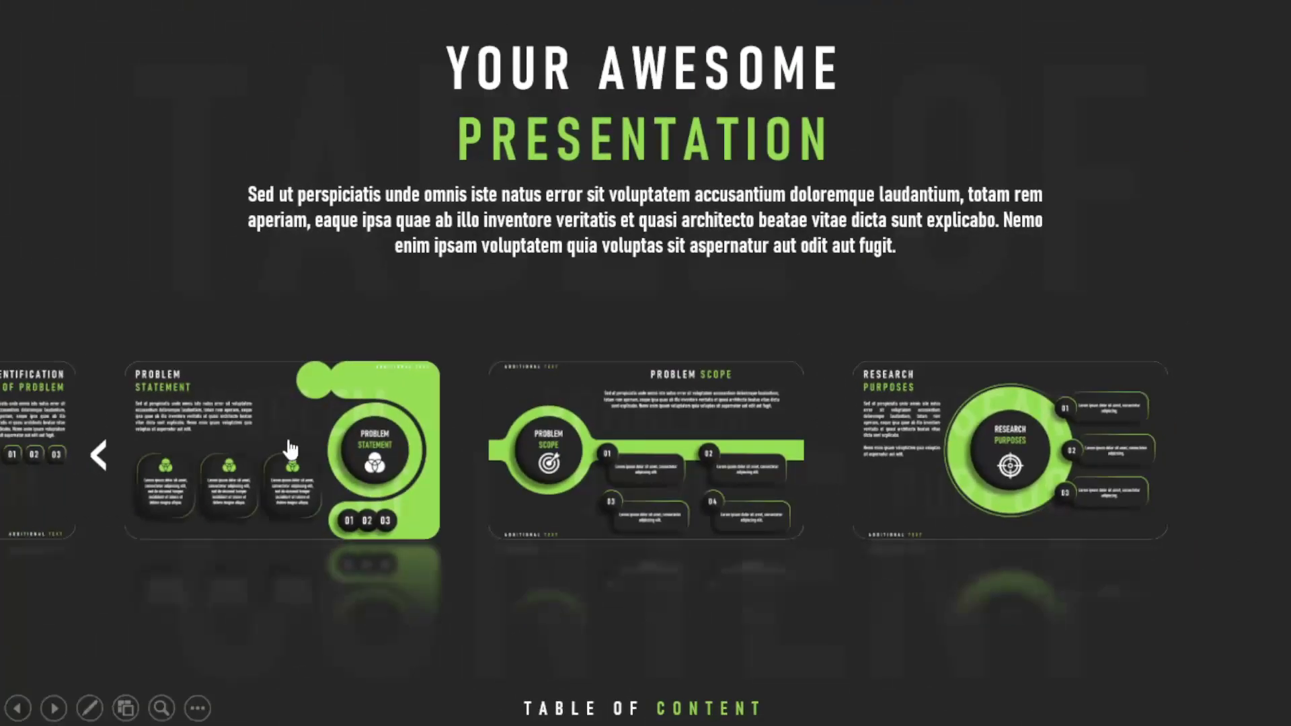
click(101, 456)
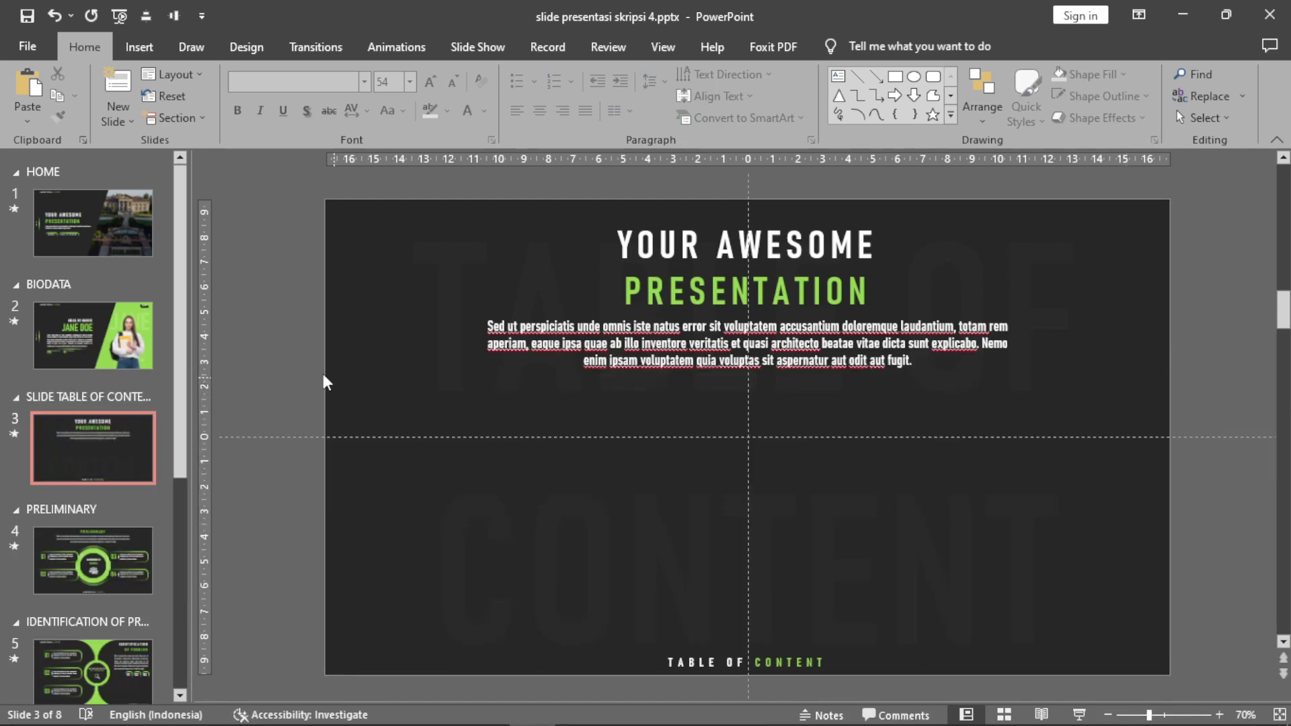
Preview slides 4 (PRELIMINARY) and 8 (RESEARCH PURPOSES), then select slide 3, the table of contents
drag(186, 357, 196, 504)
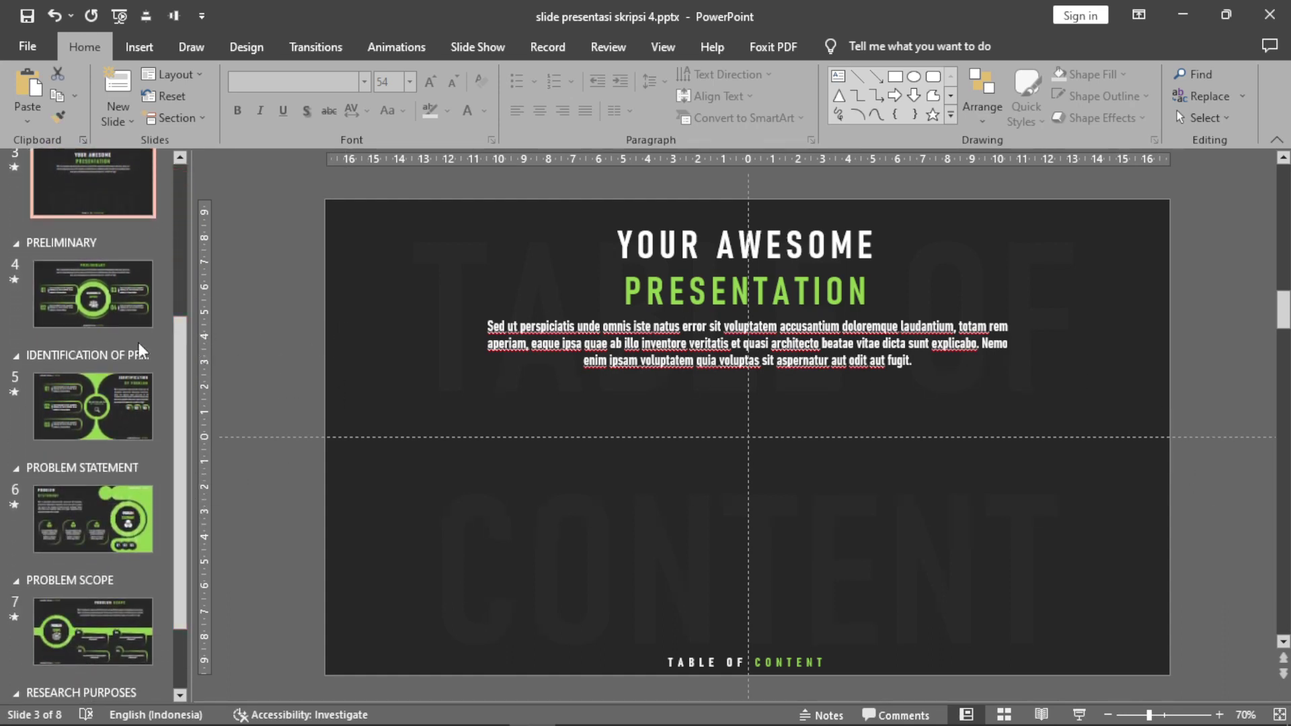
click(111, 309)
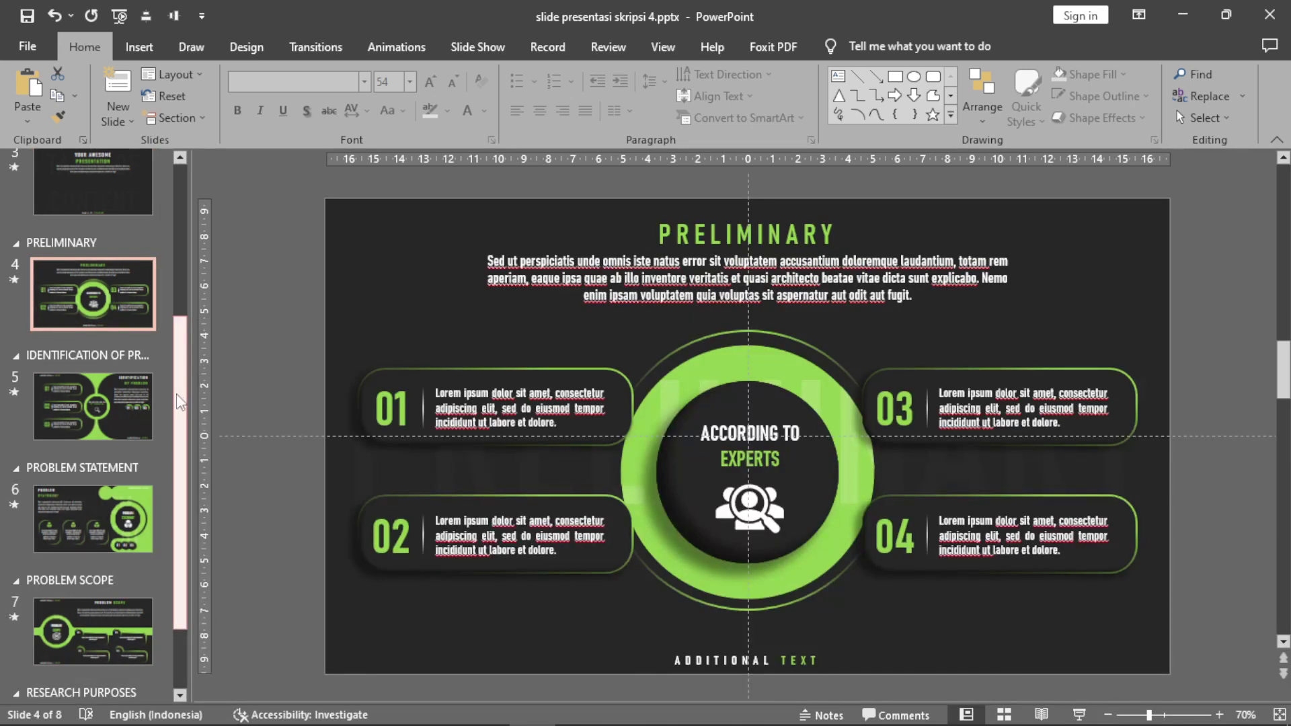
scroll(180, 402, down, 3)
scroll(101, 605, down, 1)
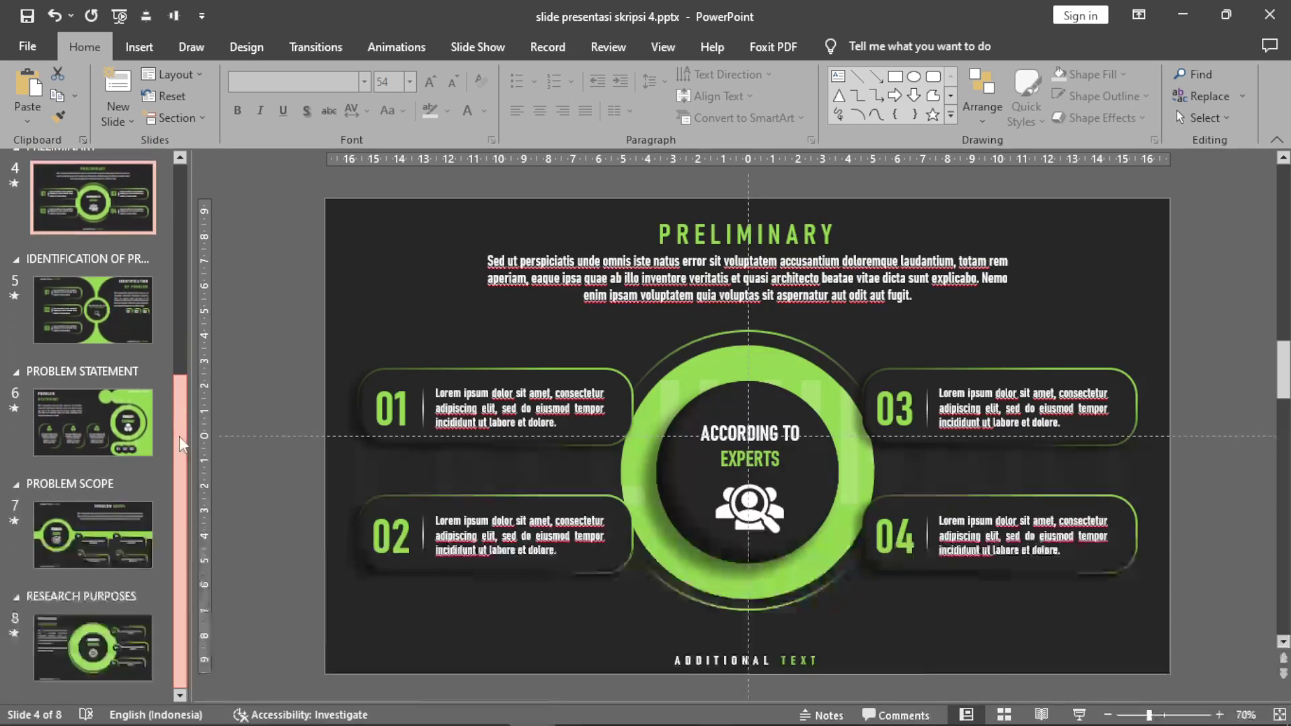
click(93, 636)
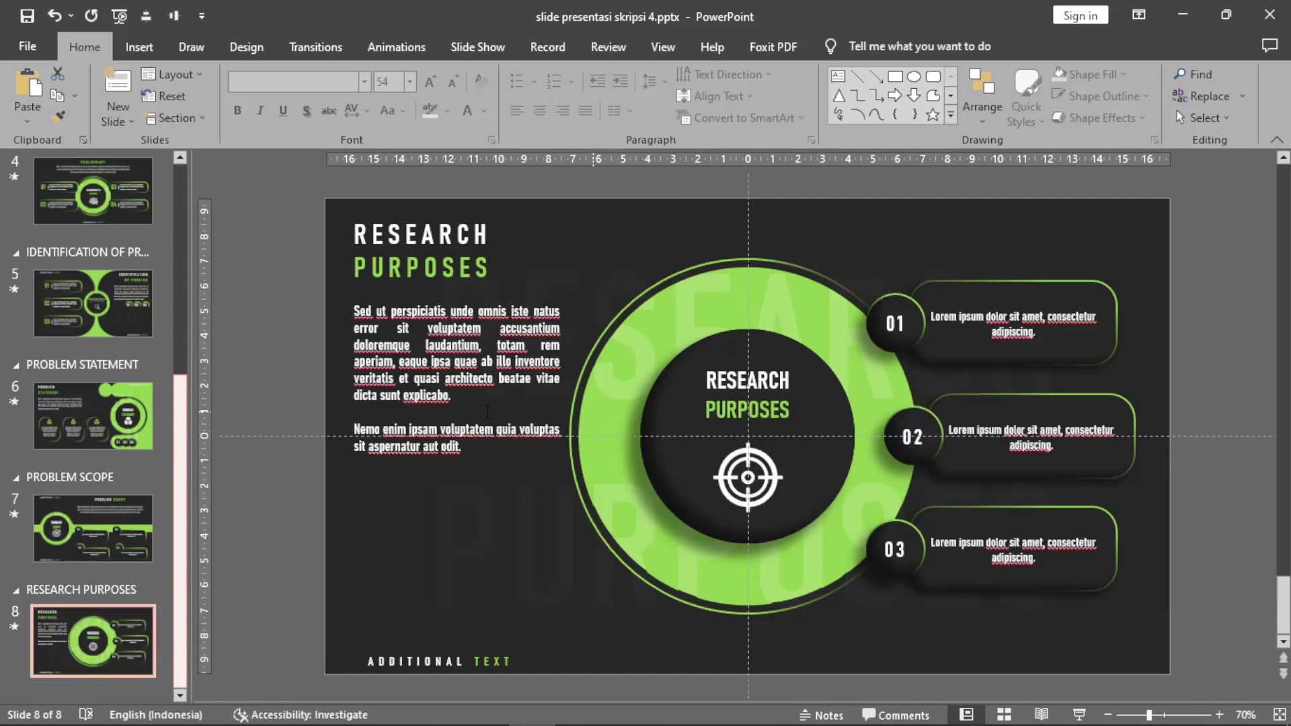
drag(186, 422, 205, 256)
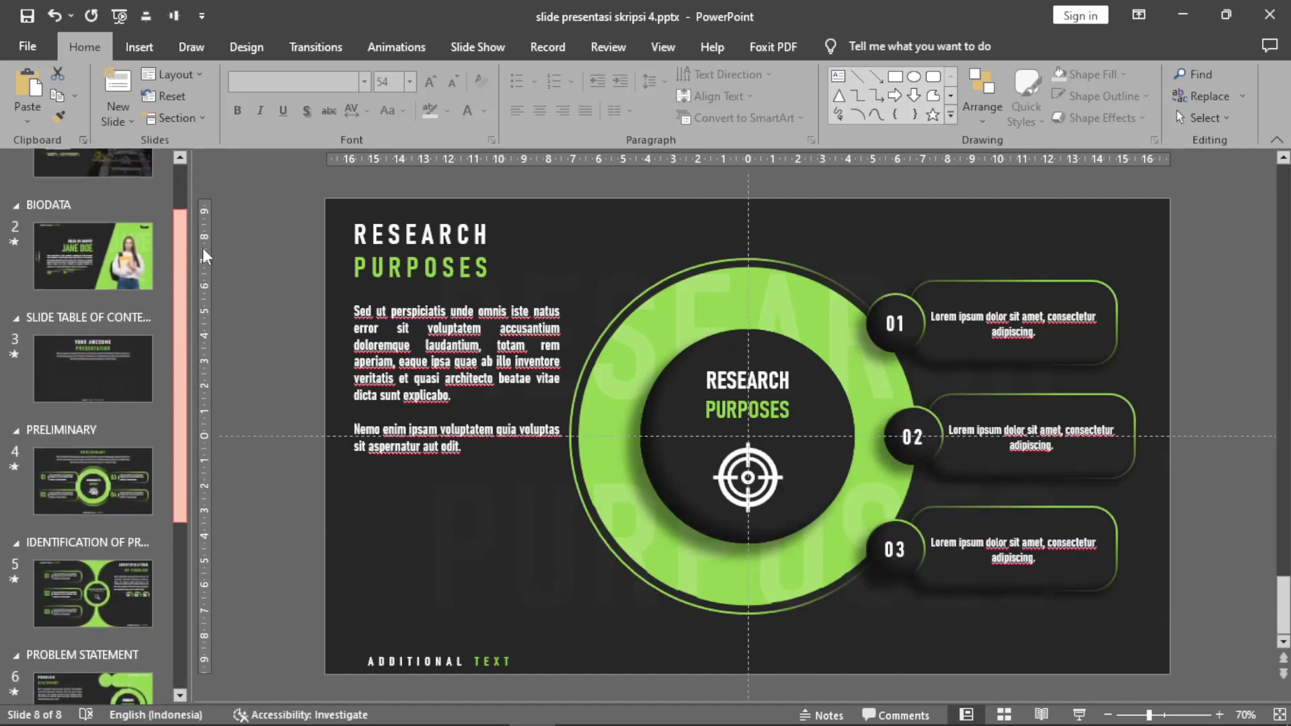
click(93, 374)
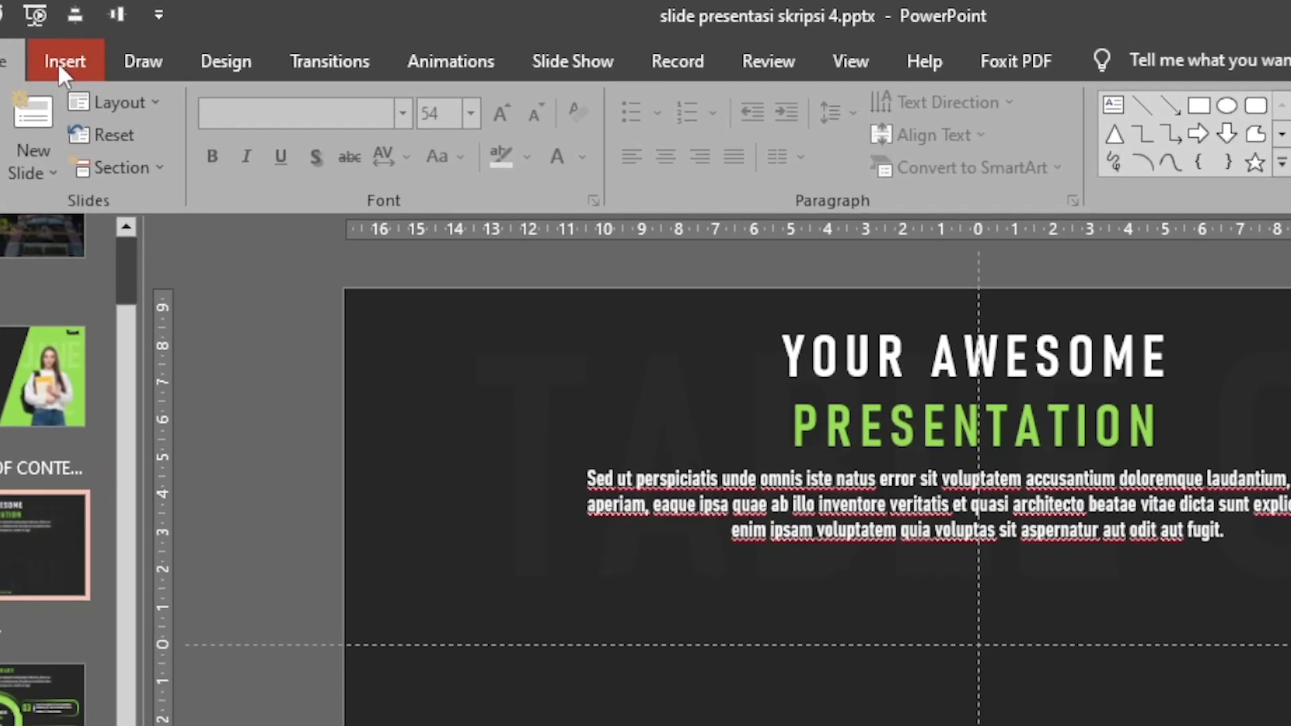
Insert section zooms for Sections 4–8, Preliminary through Research Purposes, onto slide 3
click(137, 47)
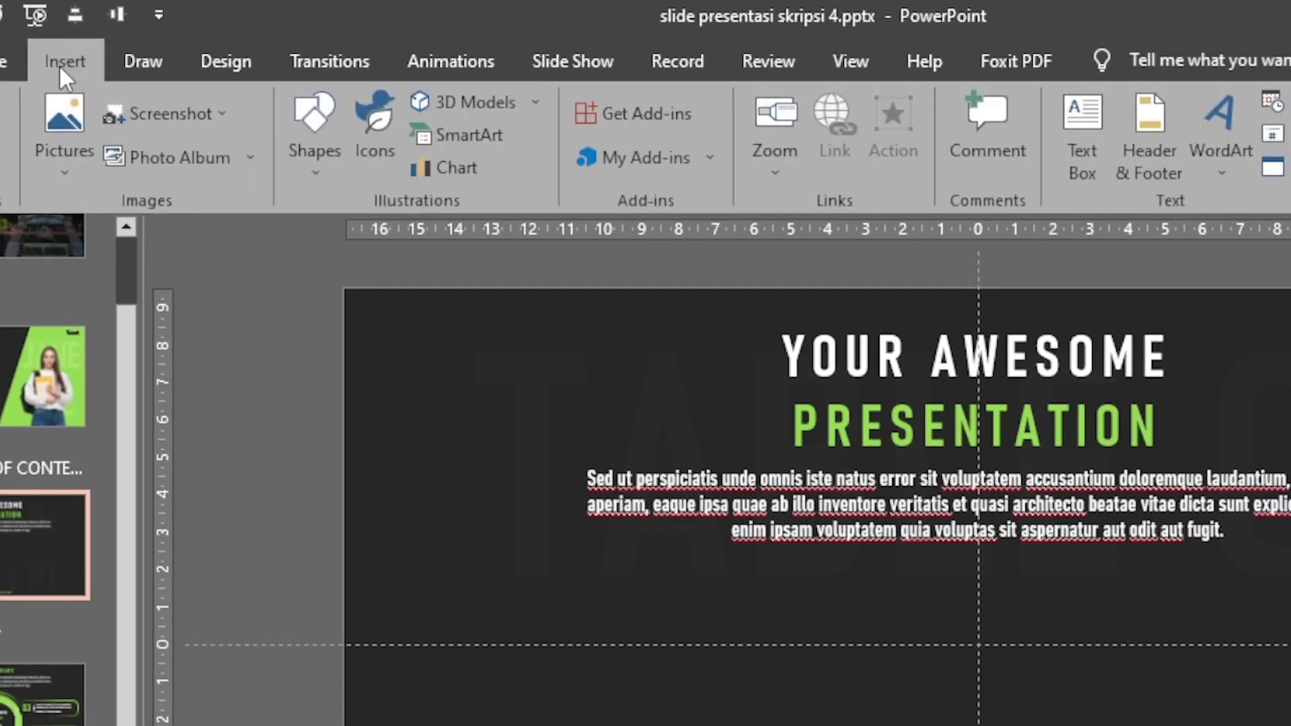
click(785, 135)
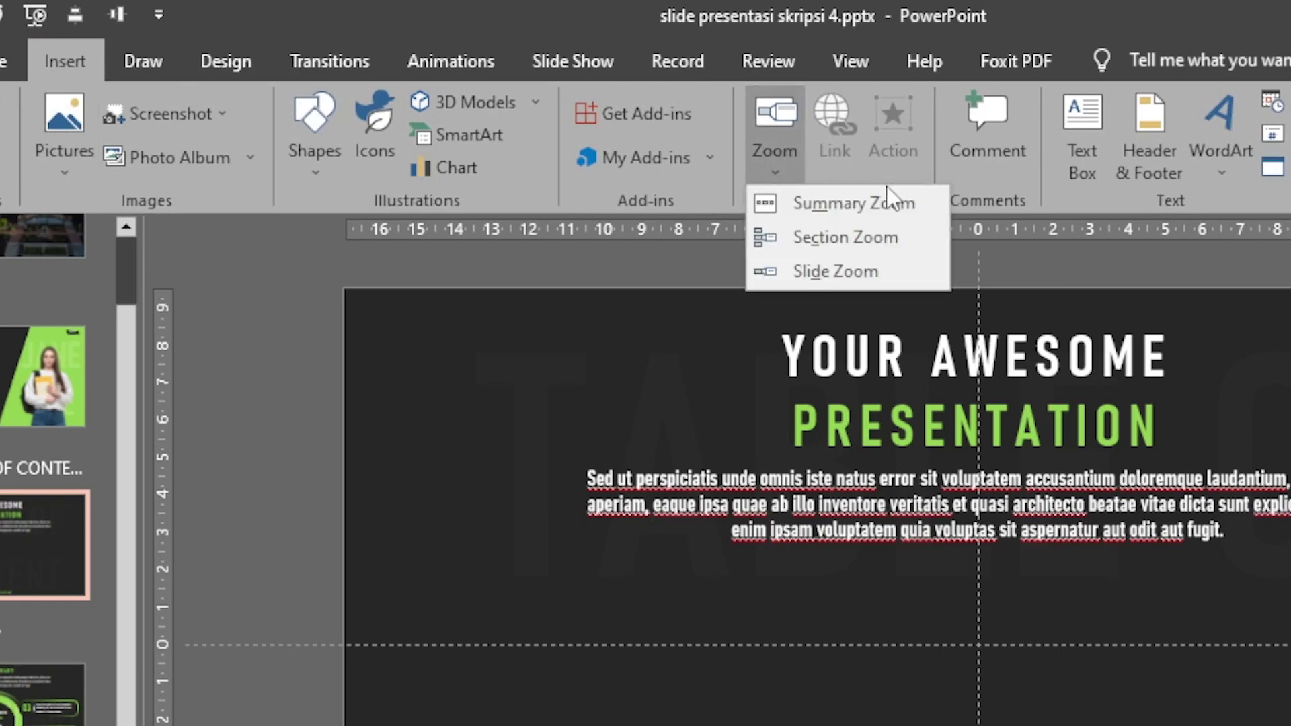
click(845, 237)
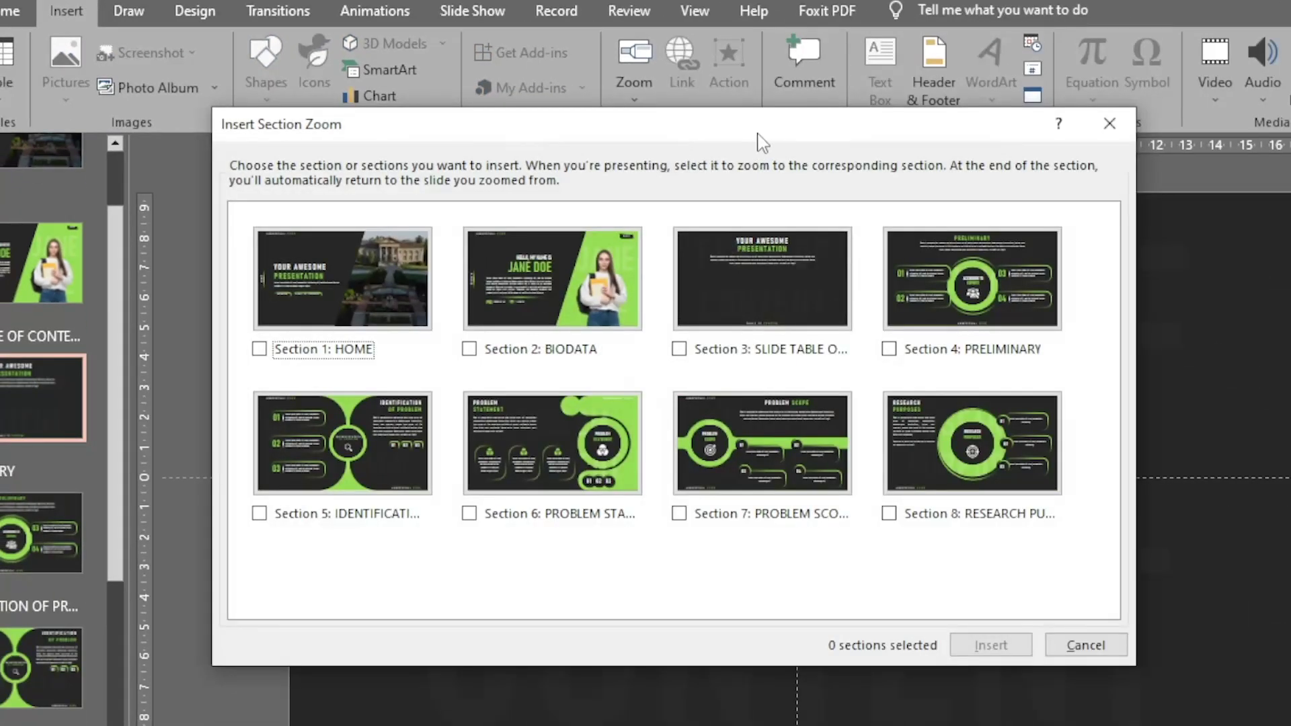
mouse_move(764, 126)
mouse_down()
mouse_move(714, 115)
mouse_move(821, 99)
mouse_up()
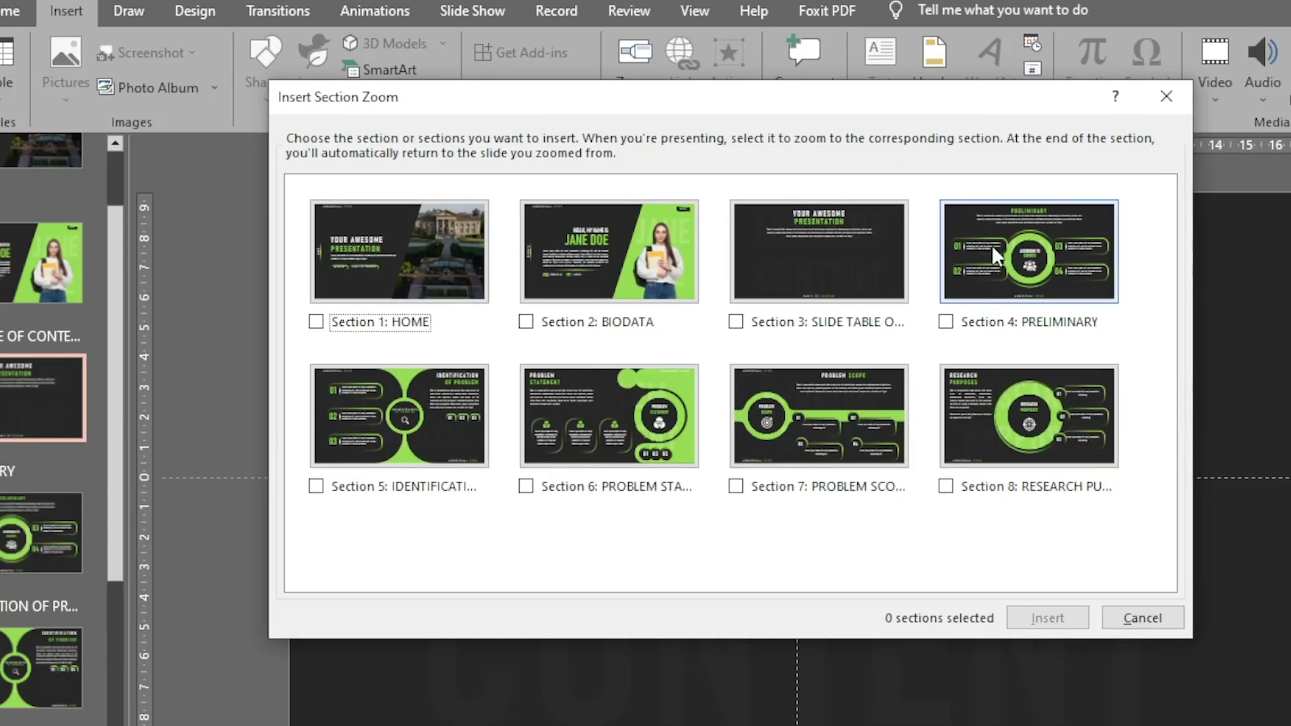
click(945, 323)
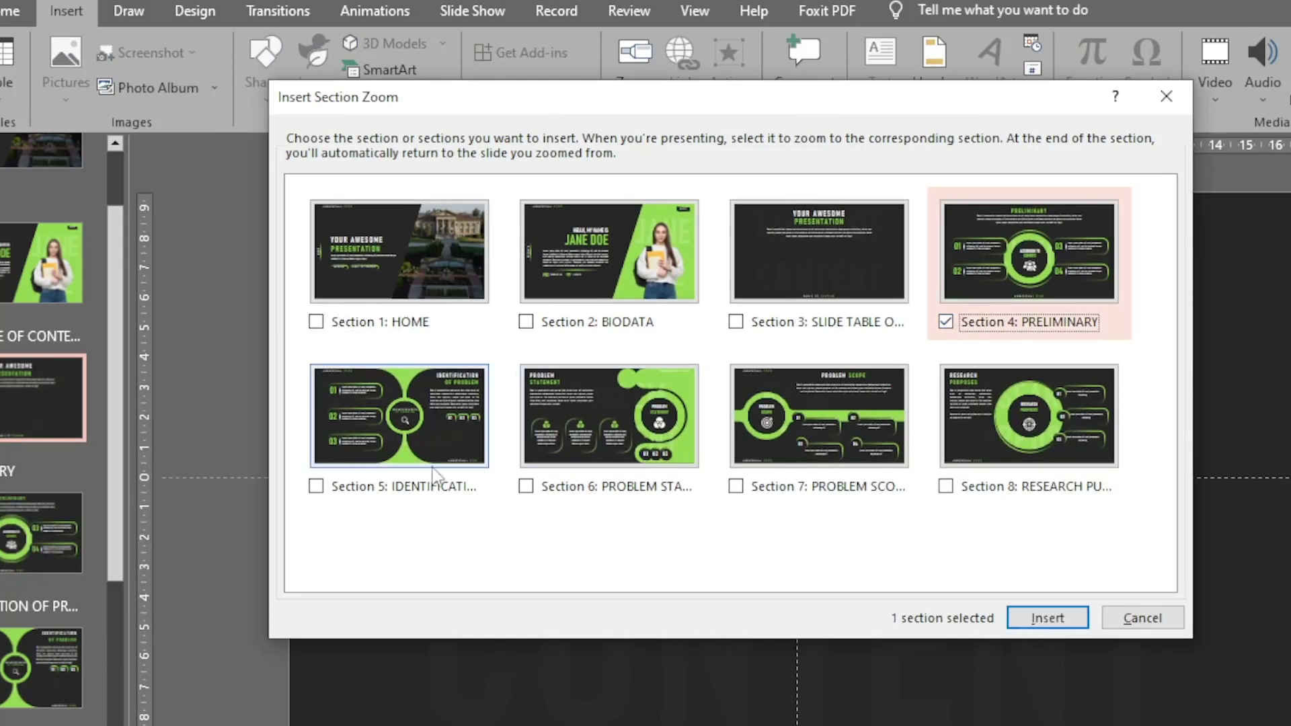
click(317, 486)
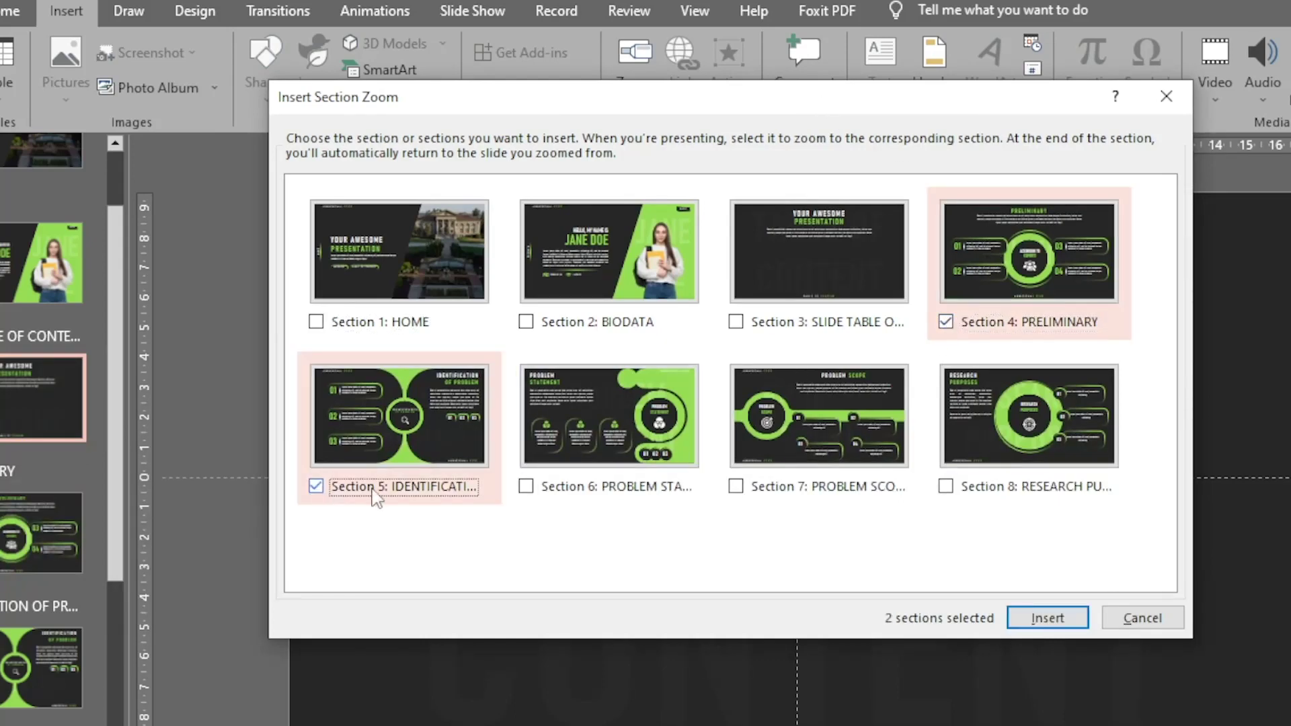
click(526, 486)
click(736, 486)
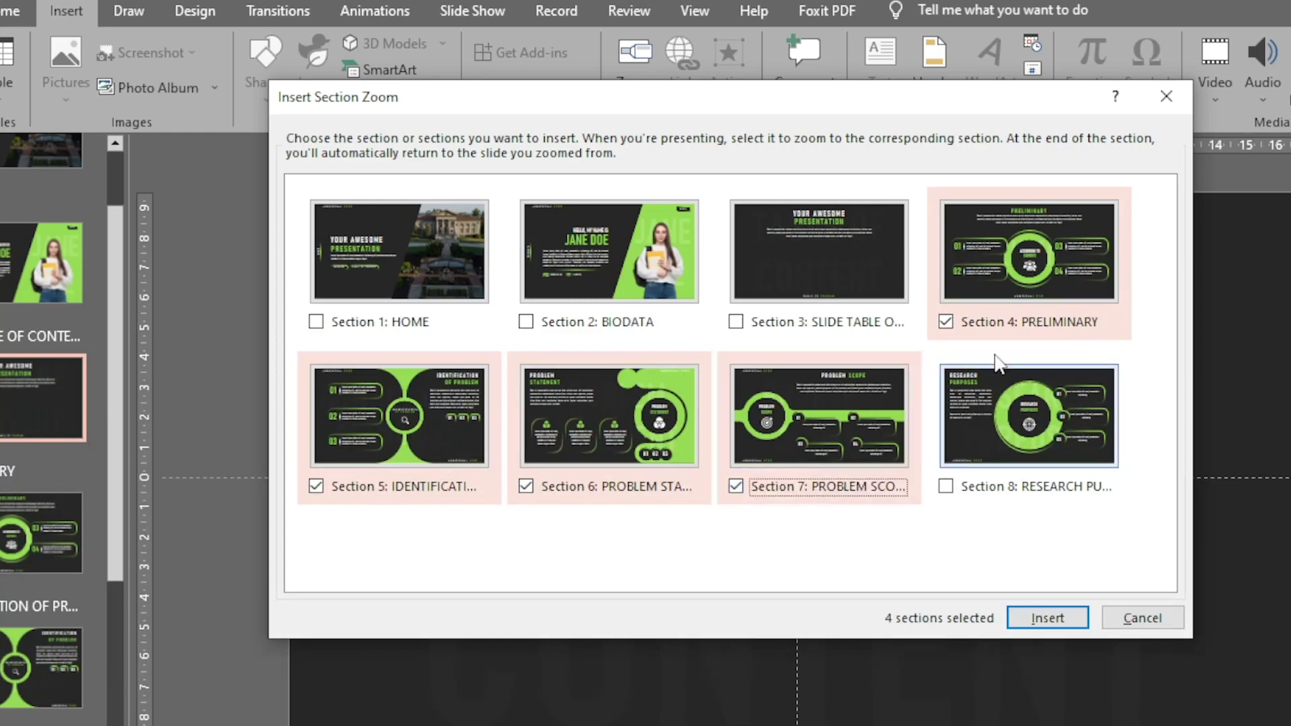
click(945, 486)
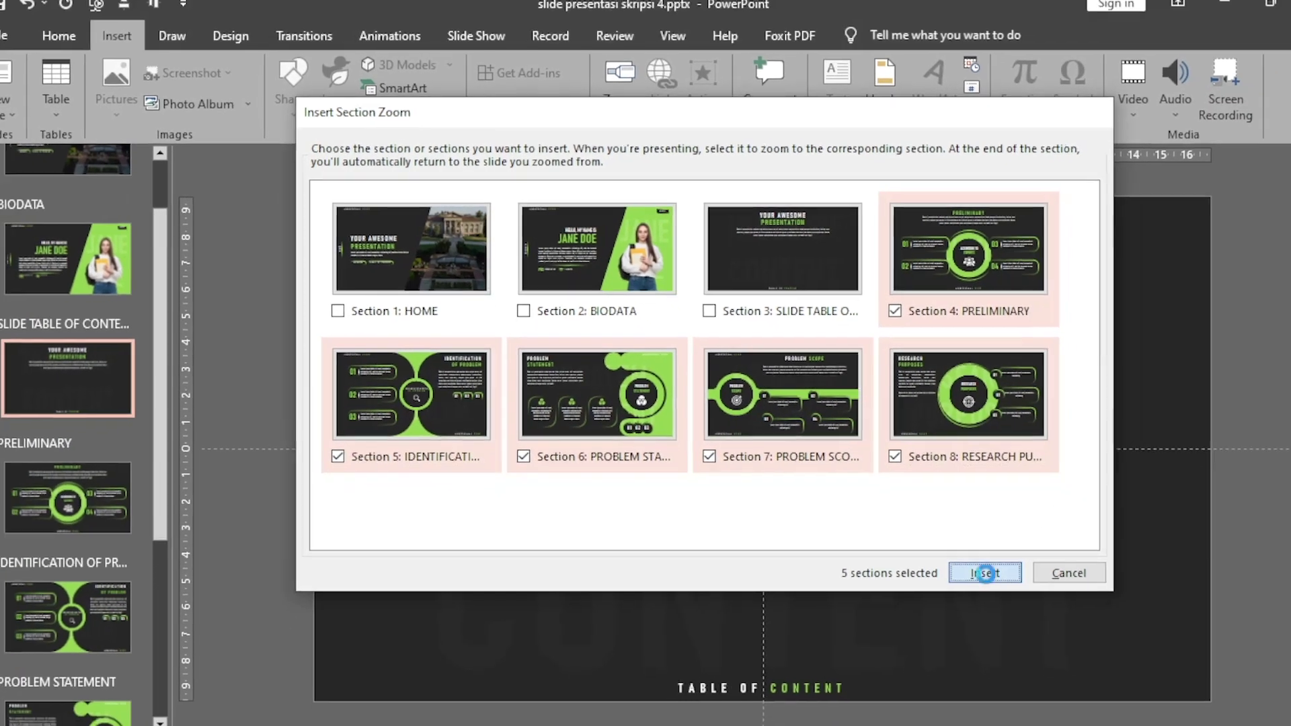
click(1042, 613)
Shift the zoom stack left, set its Zoom Border to No Outline, and open Format Object
drag(807, 452, 806, 479)
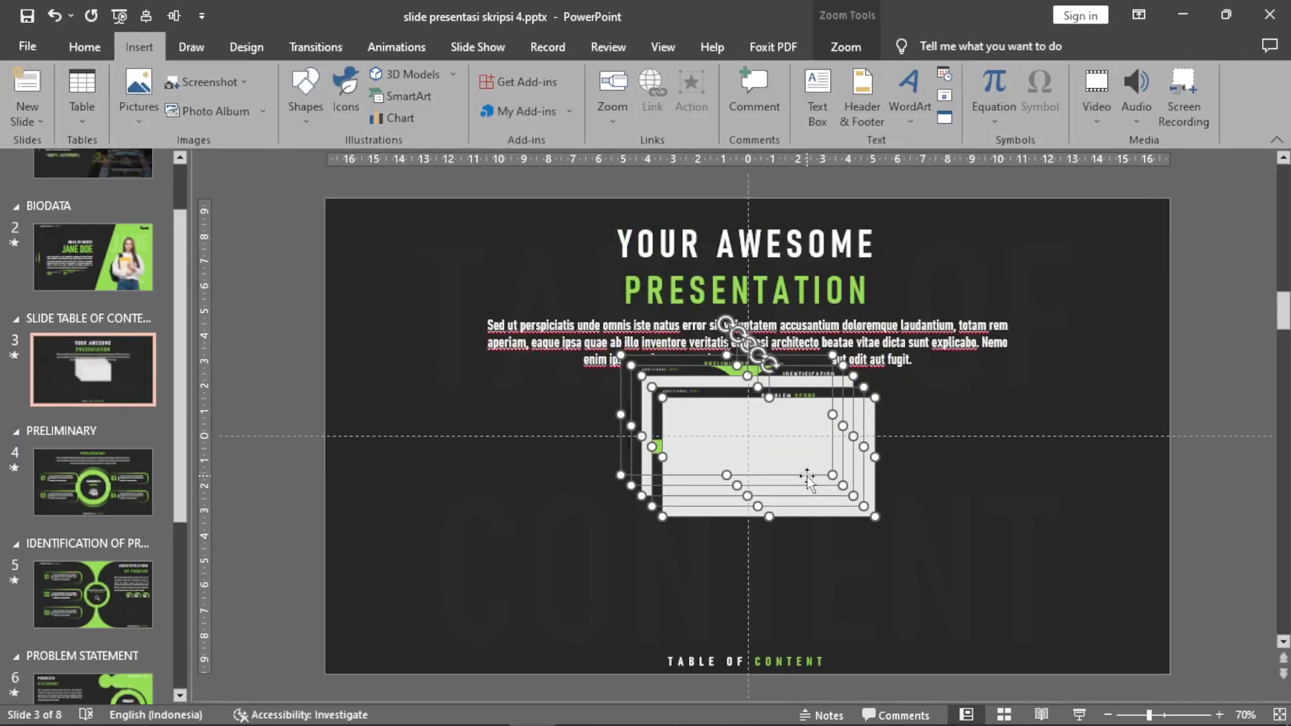
drag(786, 414, 562, 430)
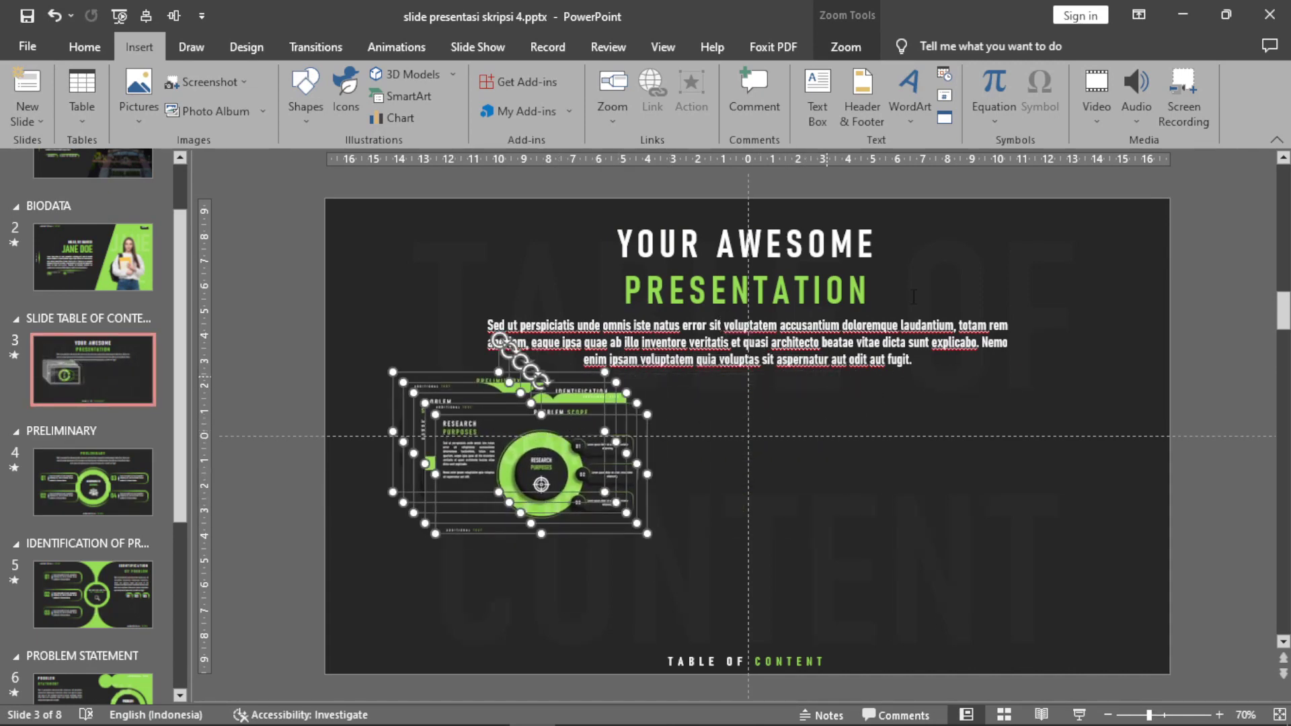
click(852, 47)
click(773, 74)
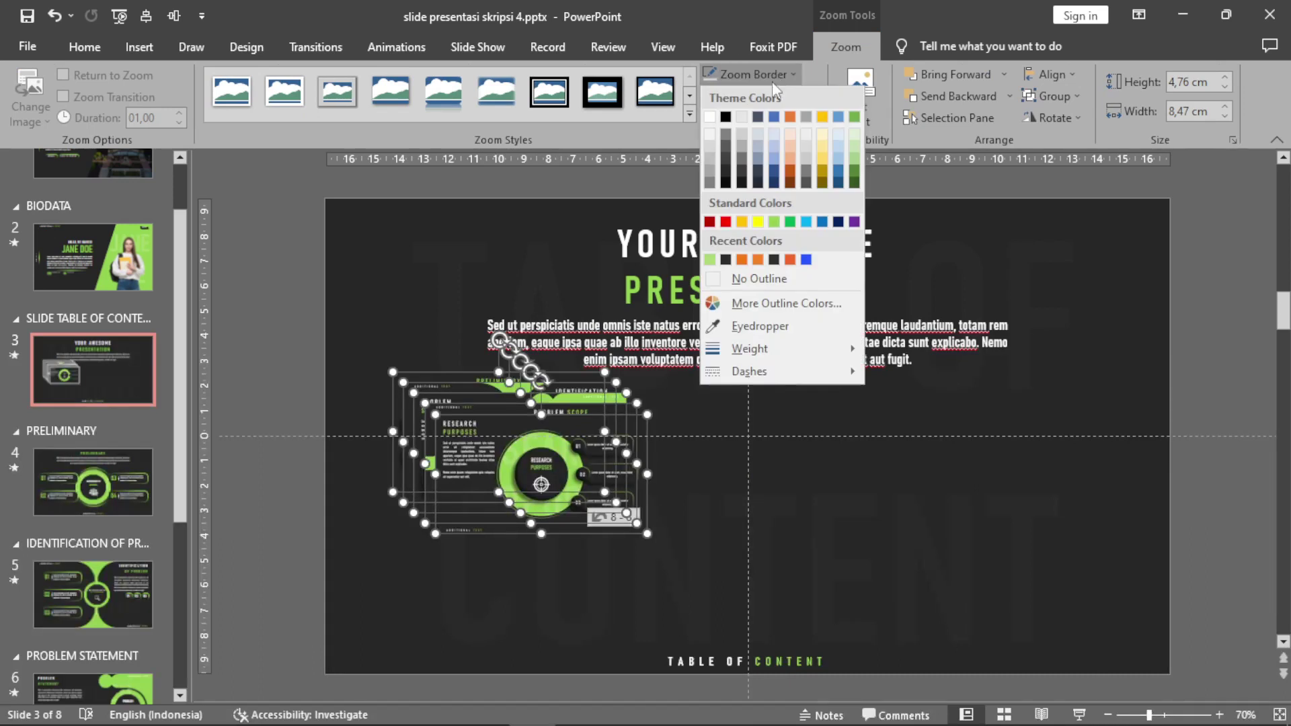
click(759, 280)
right_click(536, 427)
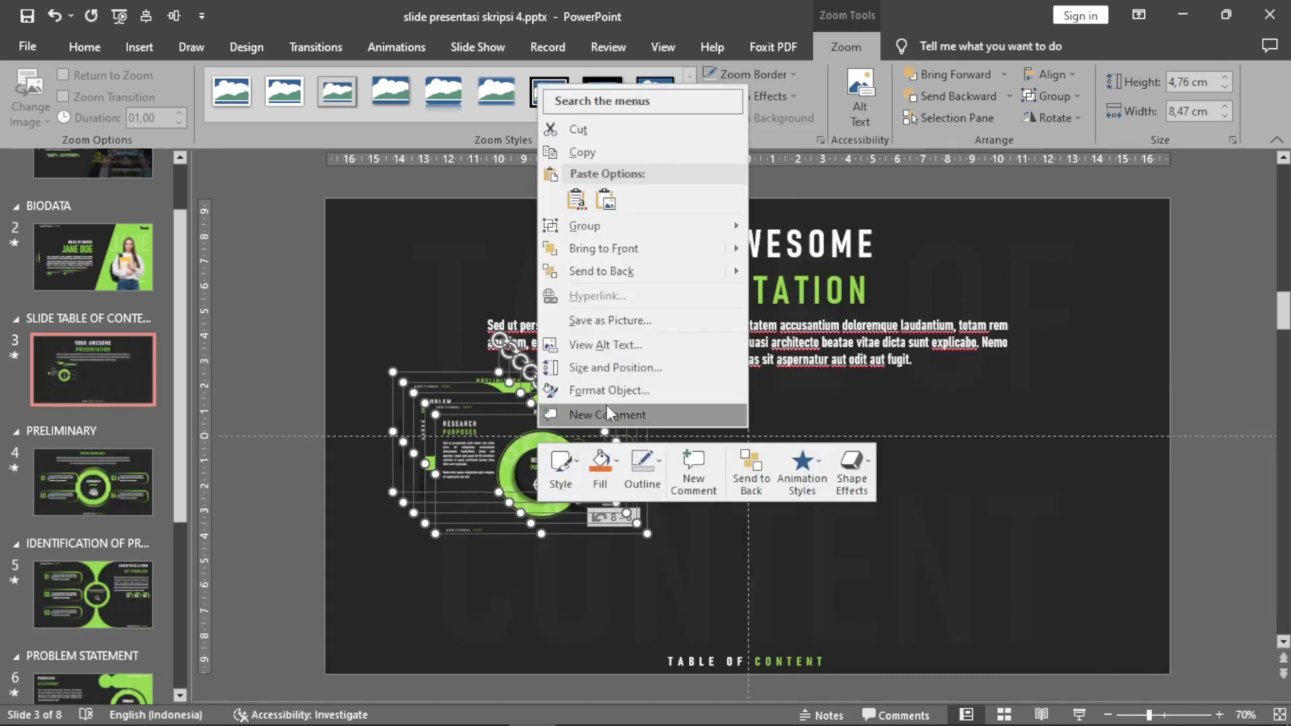
click(616, 389)
Give the zooms a centred shadow (50% transparency, 104% size, 6 pt blur) and a touching half reflection
click(1090, 209)
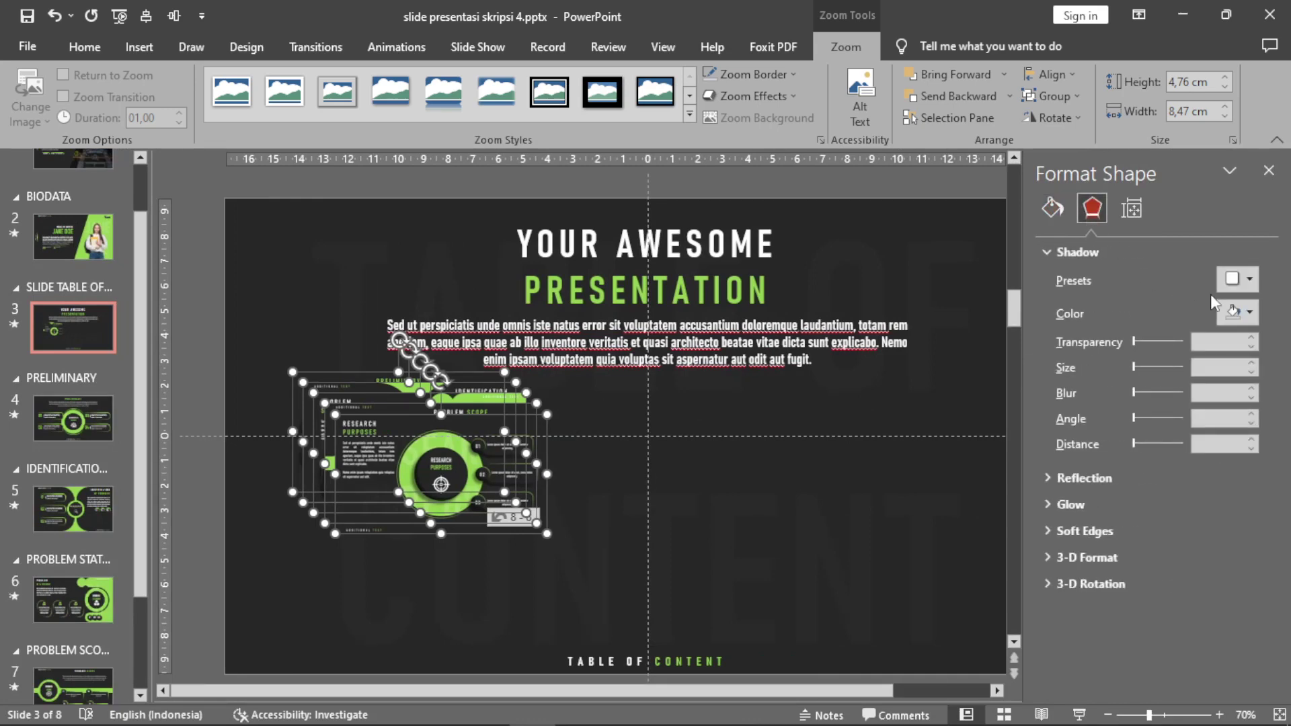
click(1248, 279)
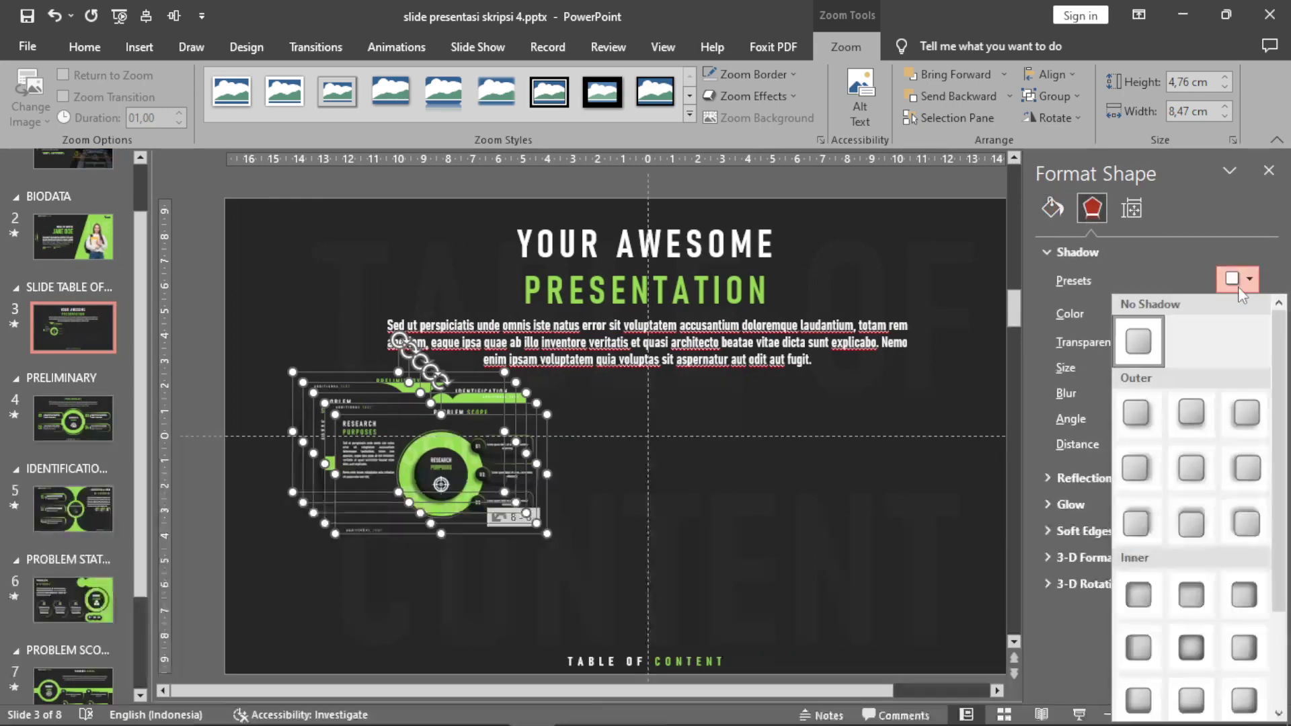
click(1191, 469)
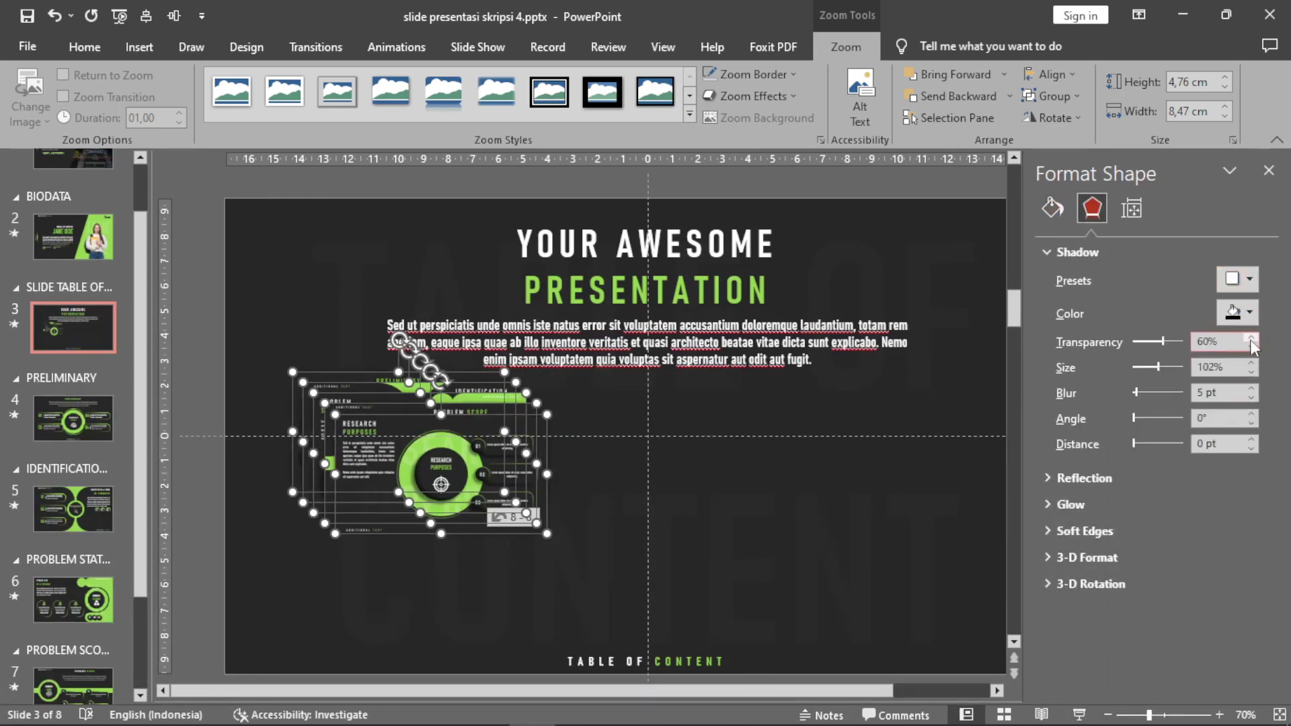
drag(1249, 340, 1137, 339)
text(50)
key(Tab)
click(1251, 364)
click(1251, 363)
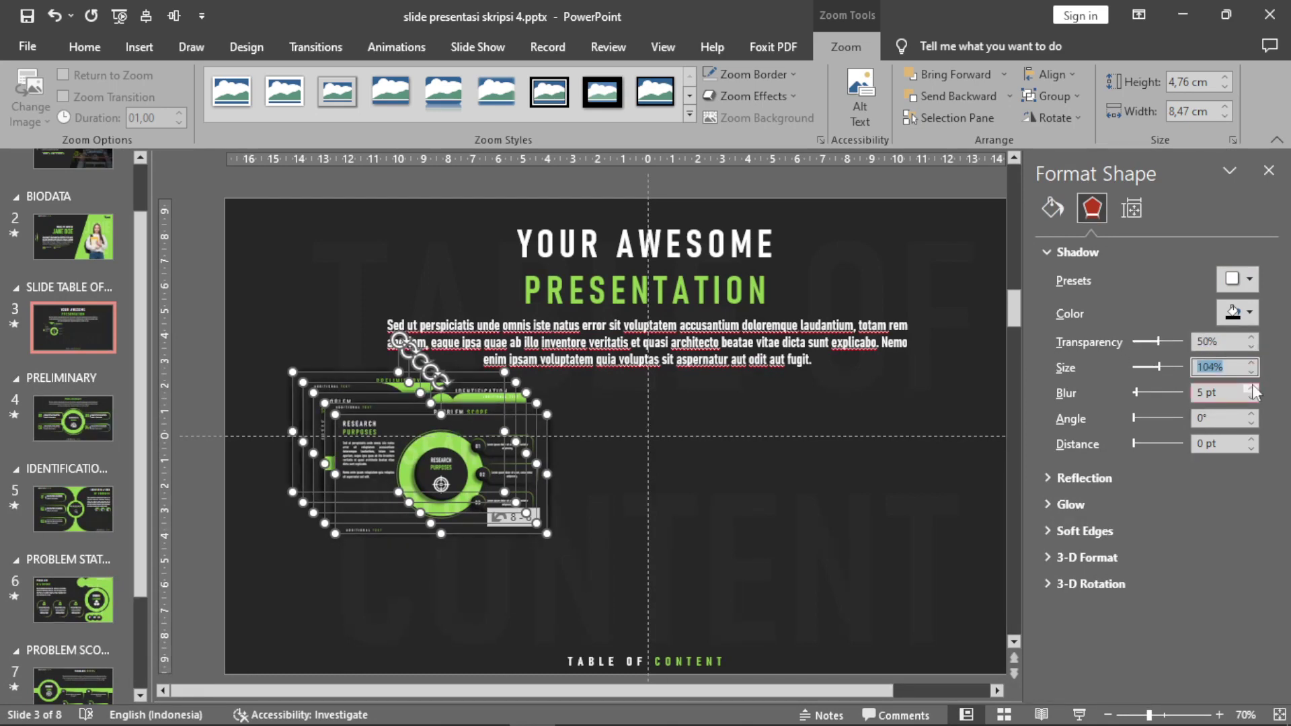
click(1253, 389)
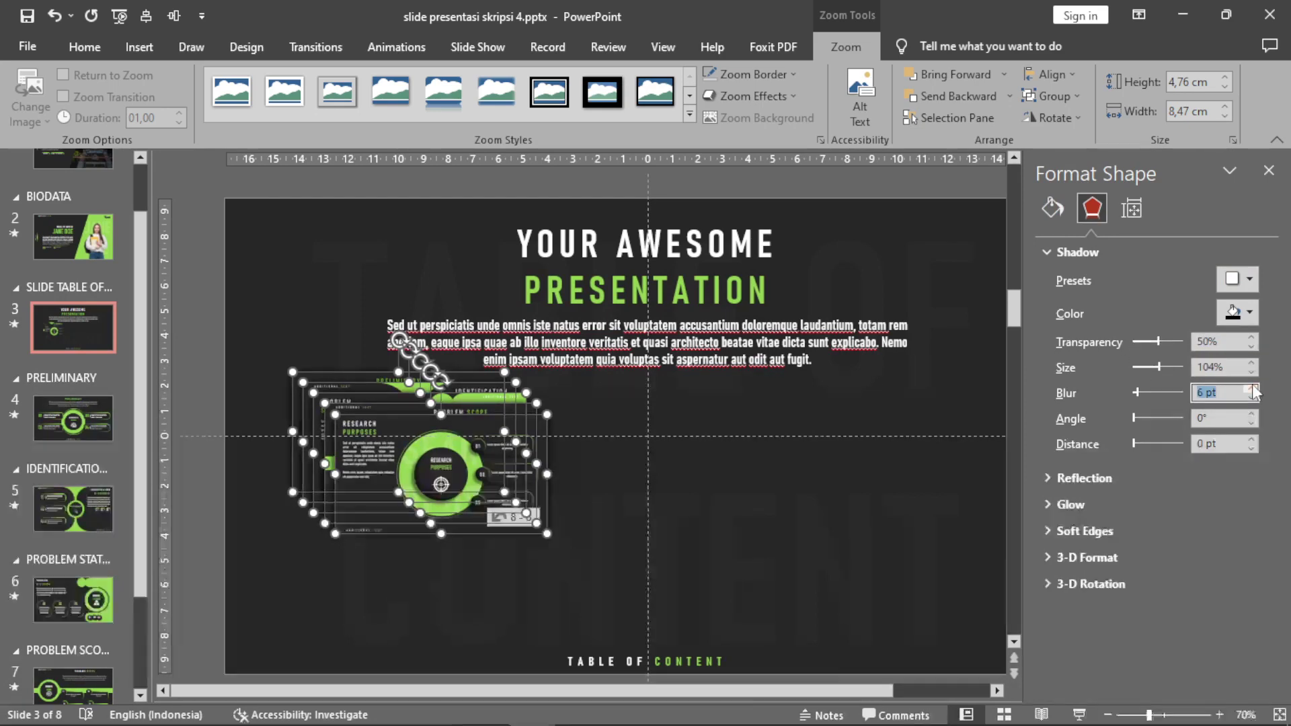
click(756, 95)
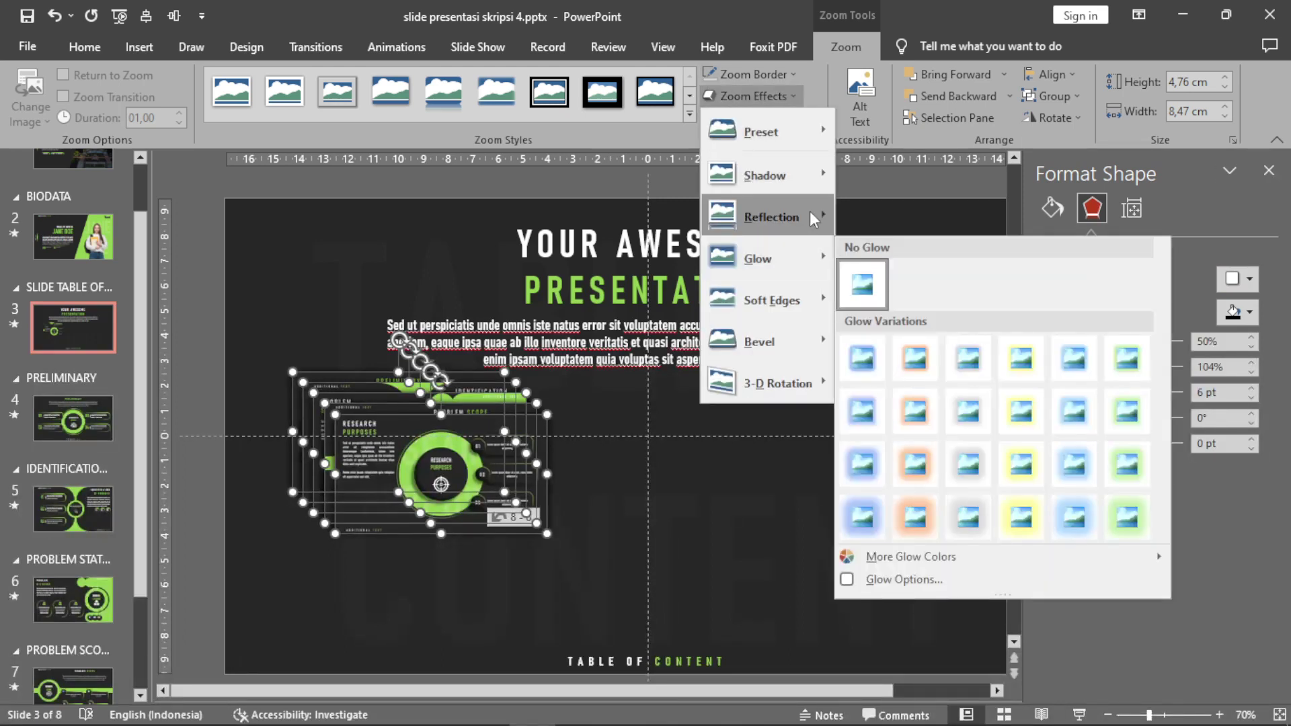
mouse_move(770, 216)
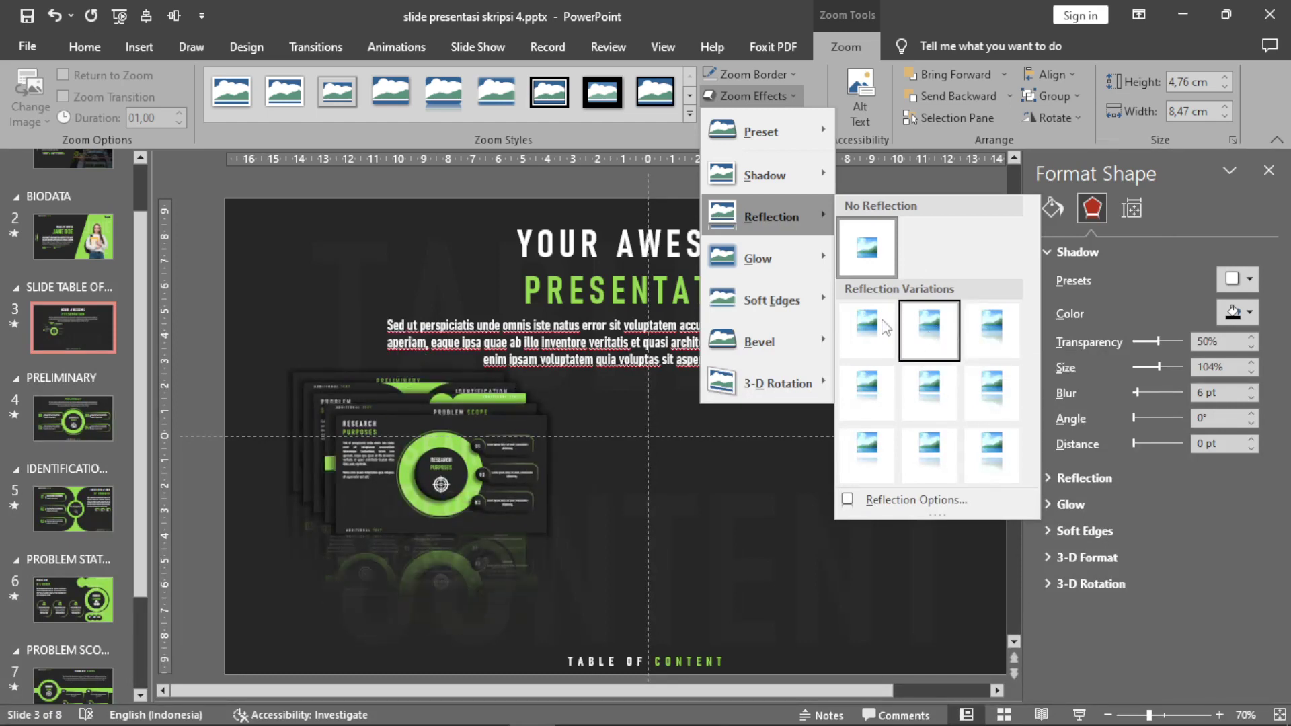
click(932, 329)
At 50% view, drag the zoom cards out of the stack into a row
click(1269, 170)
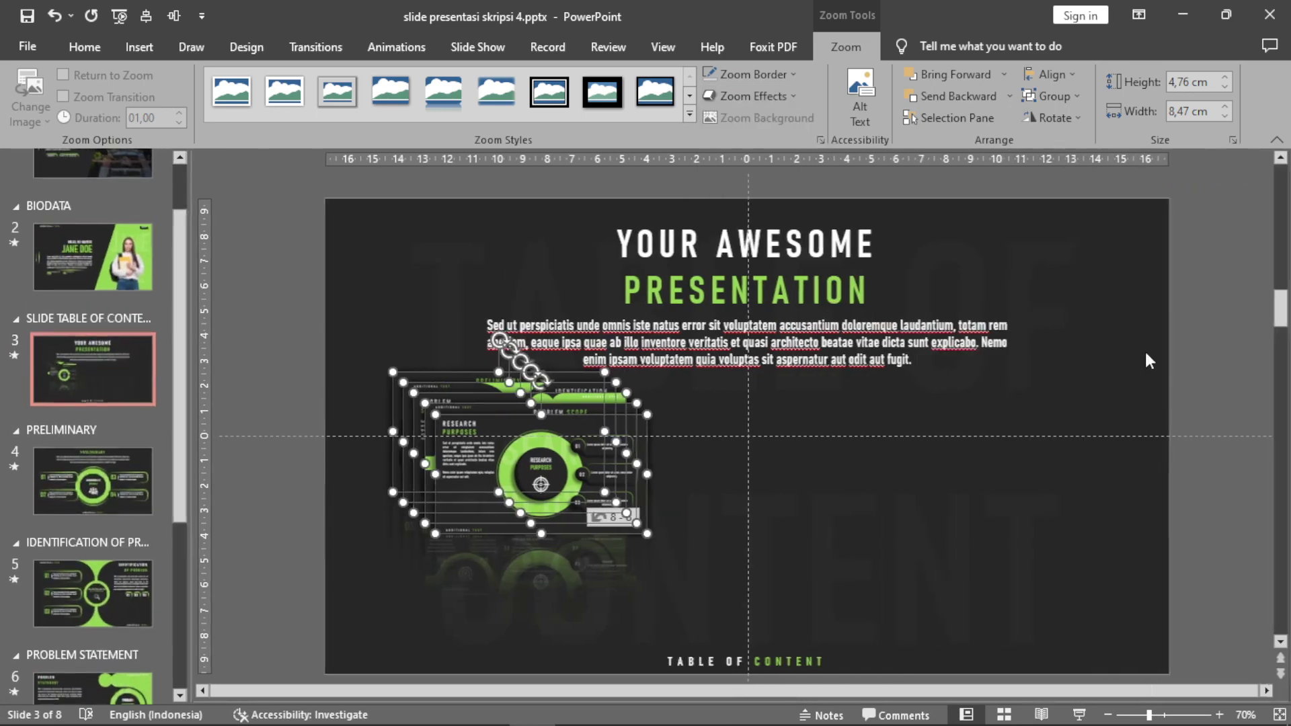
click(1144, 349)
click(1107, 715)
click(1107, 715)
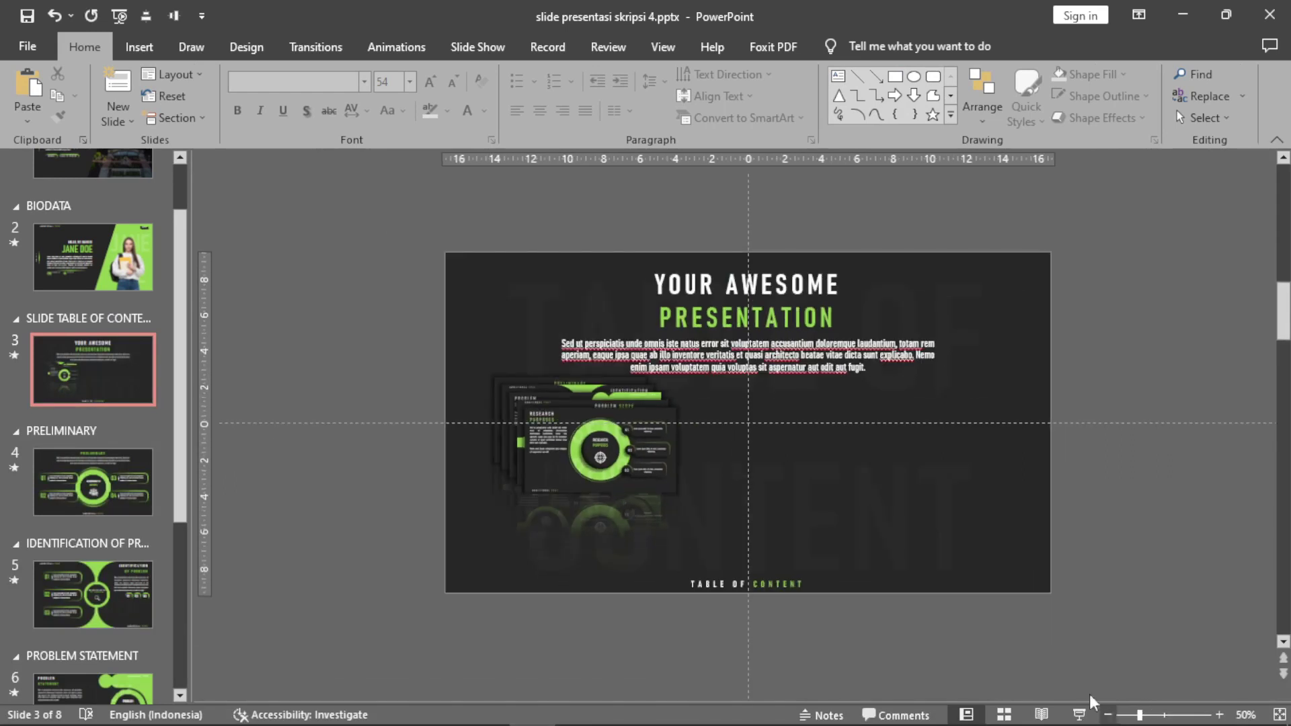
click(622, 443)
drag(609, 456, 966, 467)
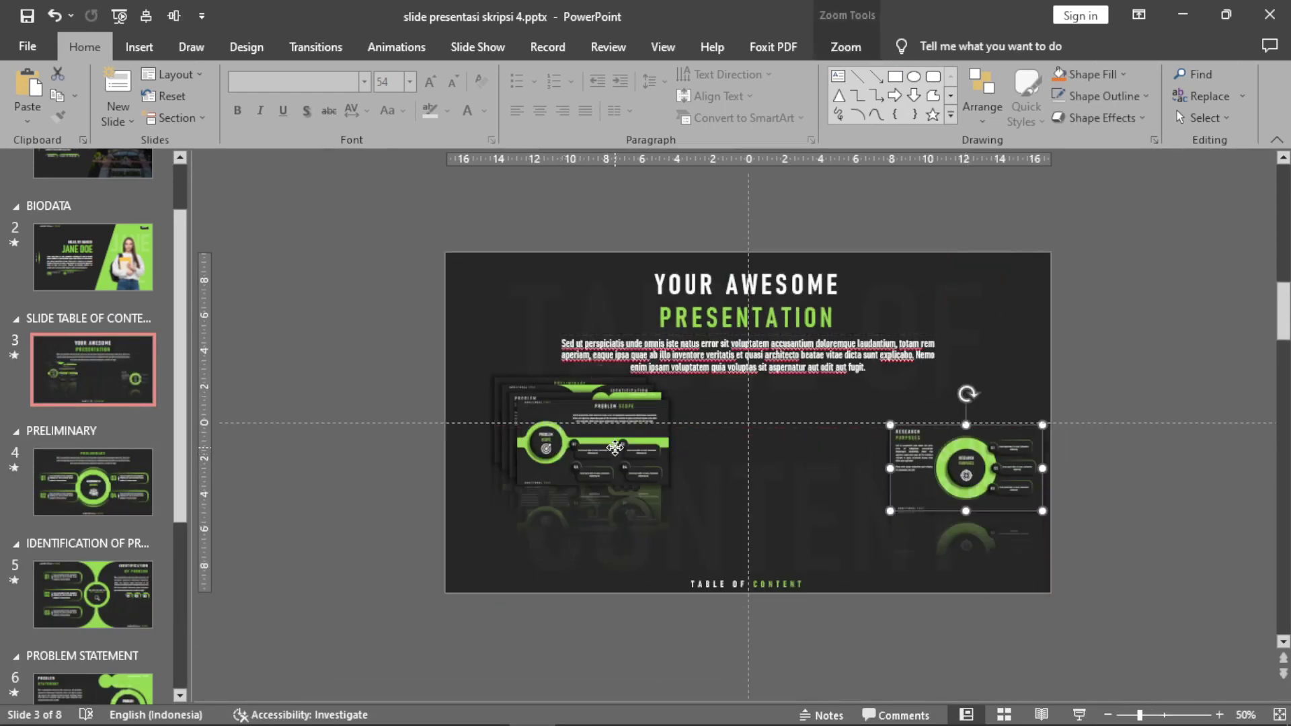
drag(588, 457, 805, 469)
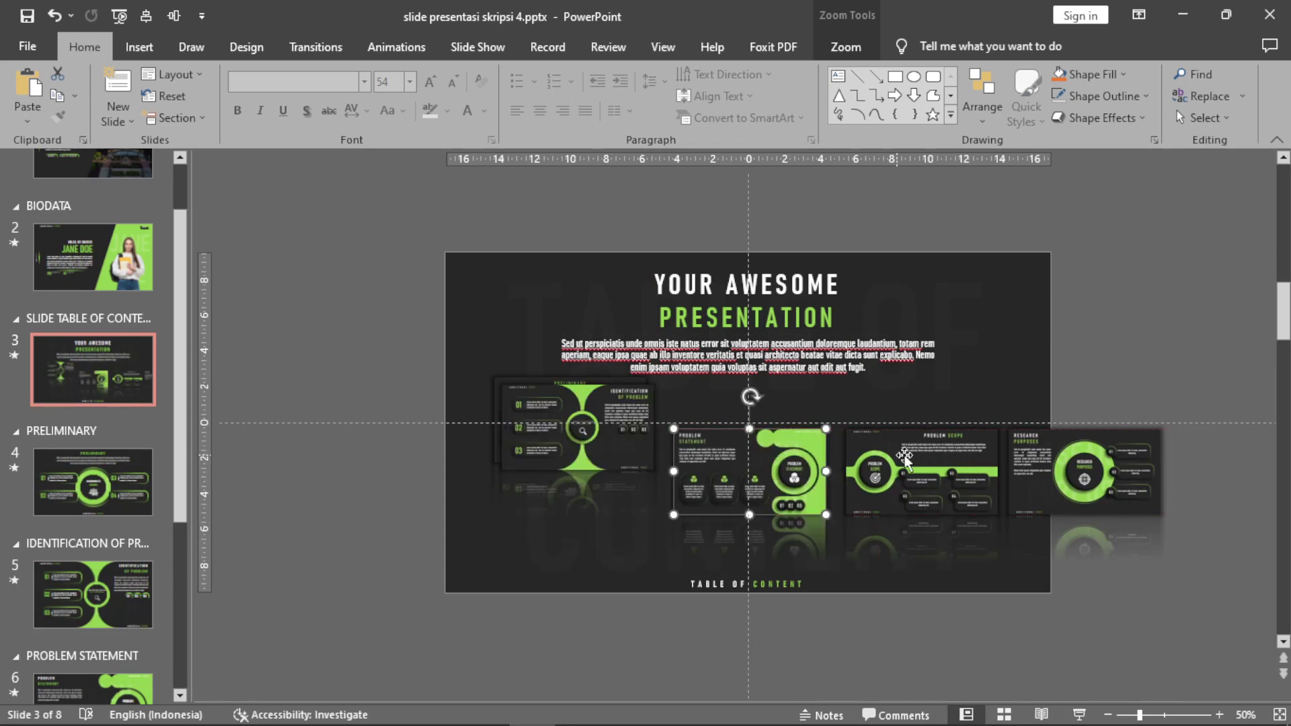
drag(898, 464, 1005, 457)
drag(591, 440, 714, 484)
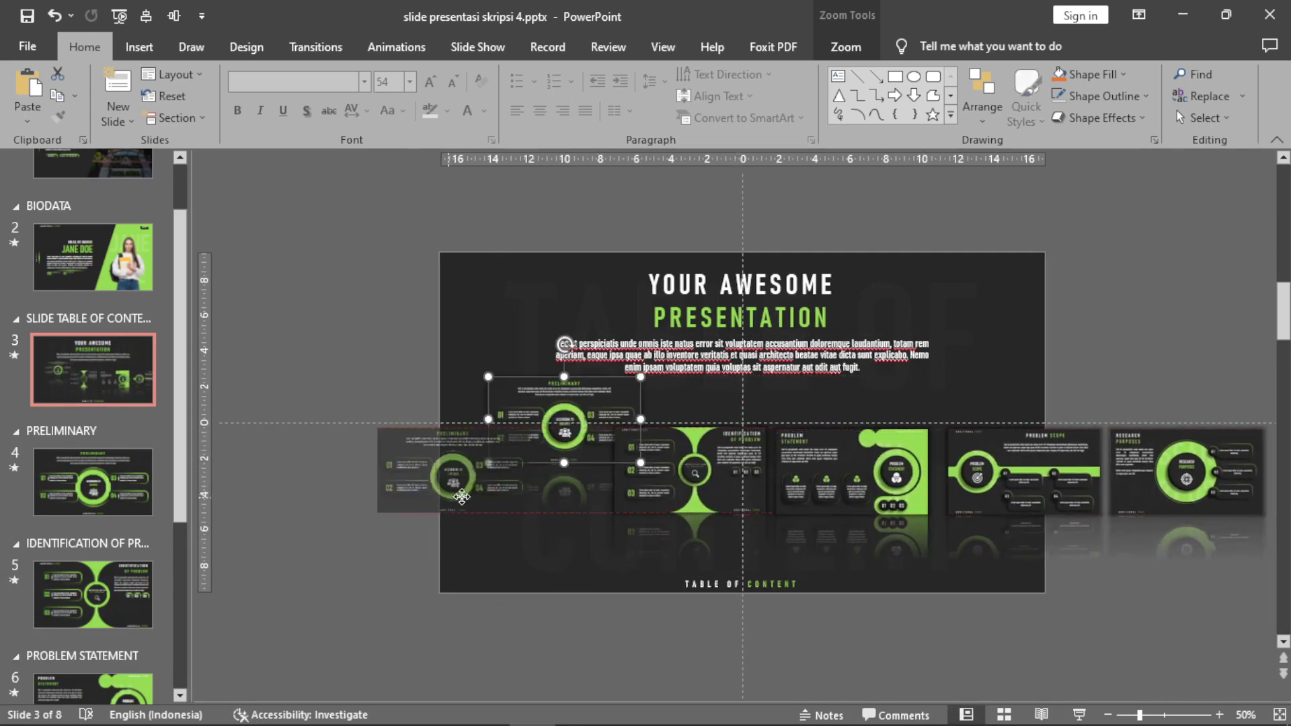
drag(461, 489, 511, 484)
drag(664, 482, 648, 482)
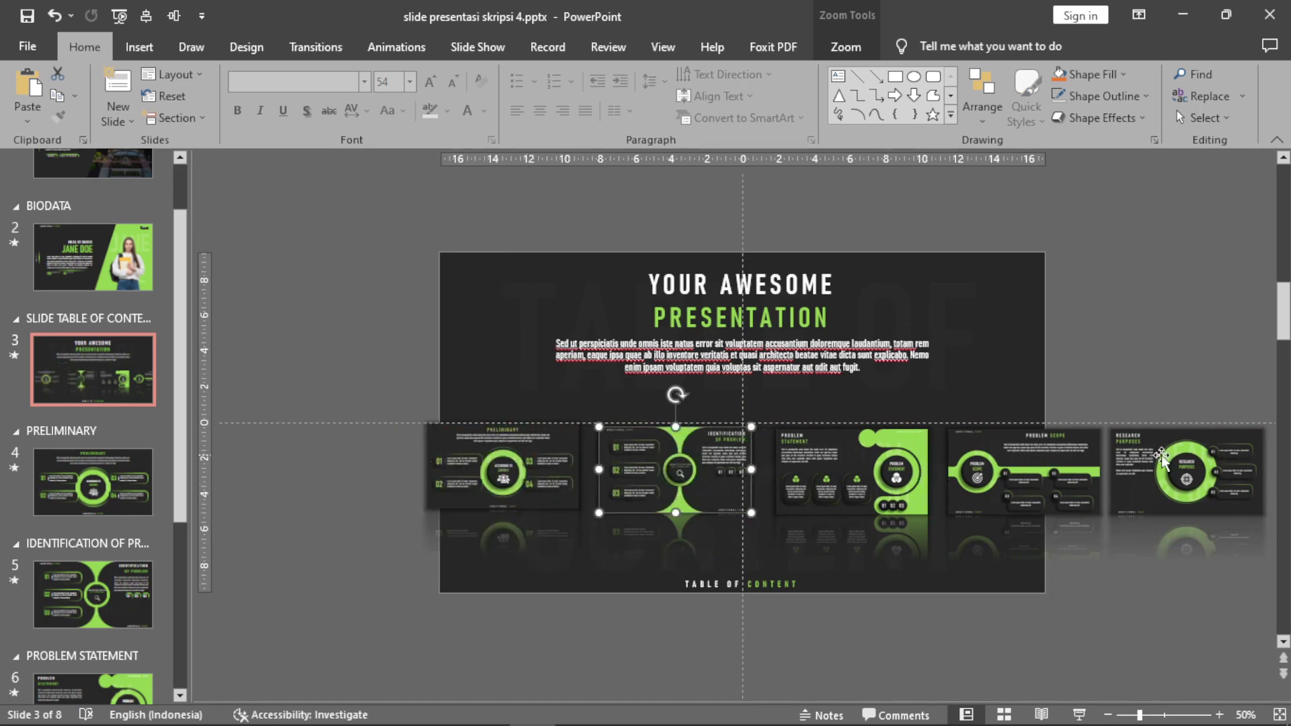
Select the left-hand cards and shift them left to tighten the row
click(1187, 470)
click(1178, 638)
click(1186, 470)
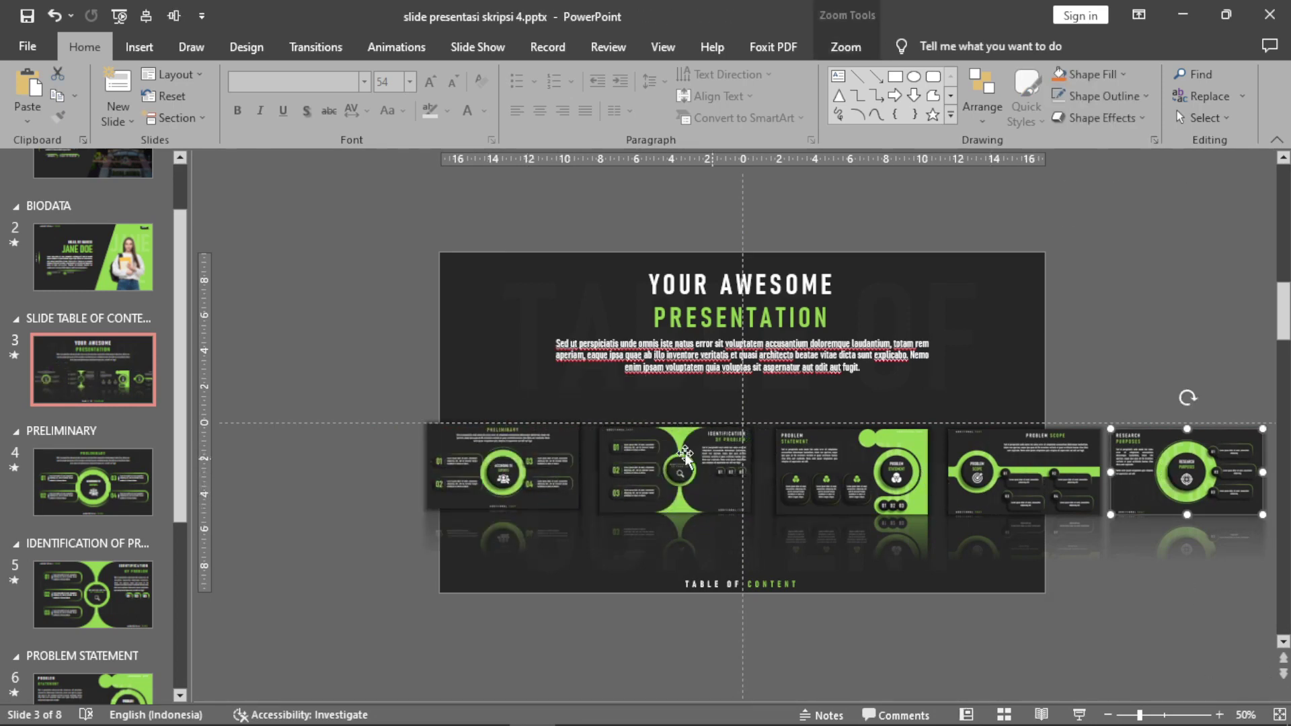
click(500, 471)
shift+click(672, 470)
shift+click(851, 471)
shift+click(1029, 478)
drag(1028, 479, 1005, 478)
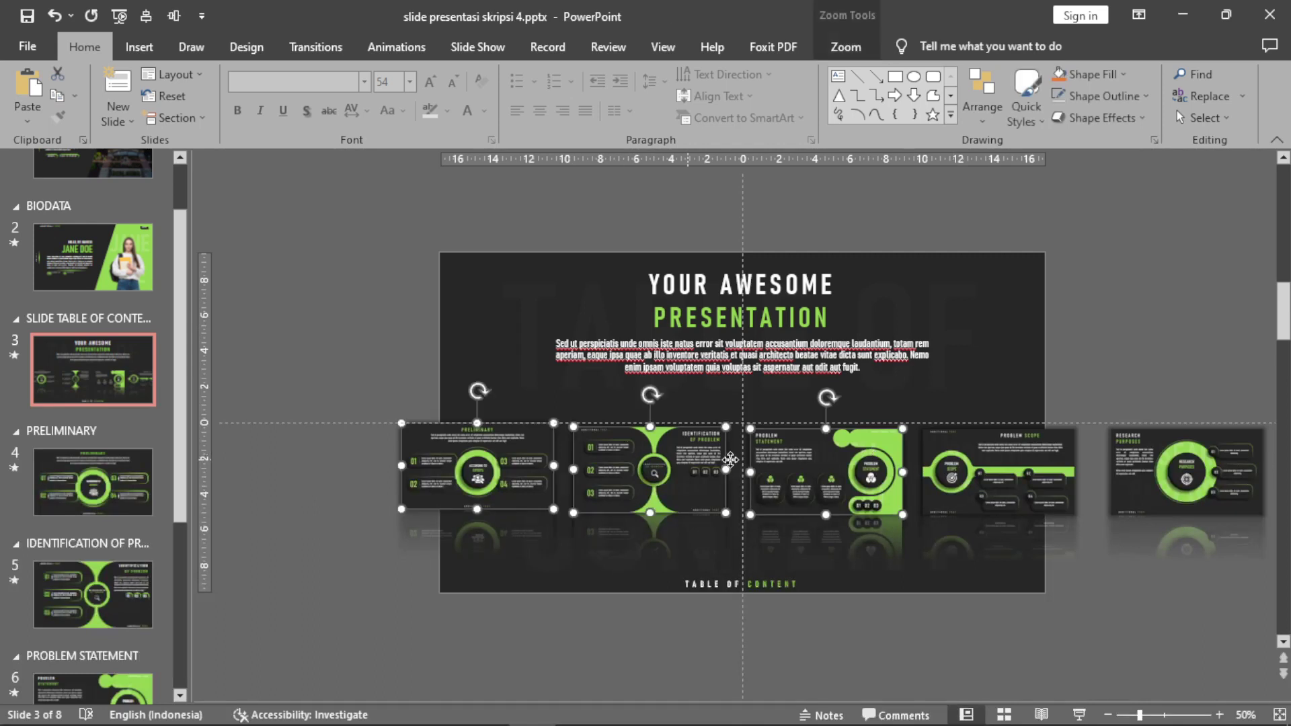
drag(728, 461, 707, 461)
Select all five cards, Preliminary through Research Purposes
click(327, 434)
click(453, 471)
shift+click(625, 471)
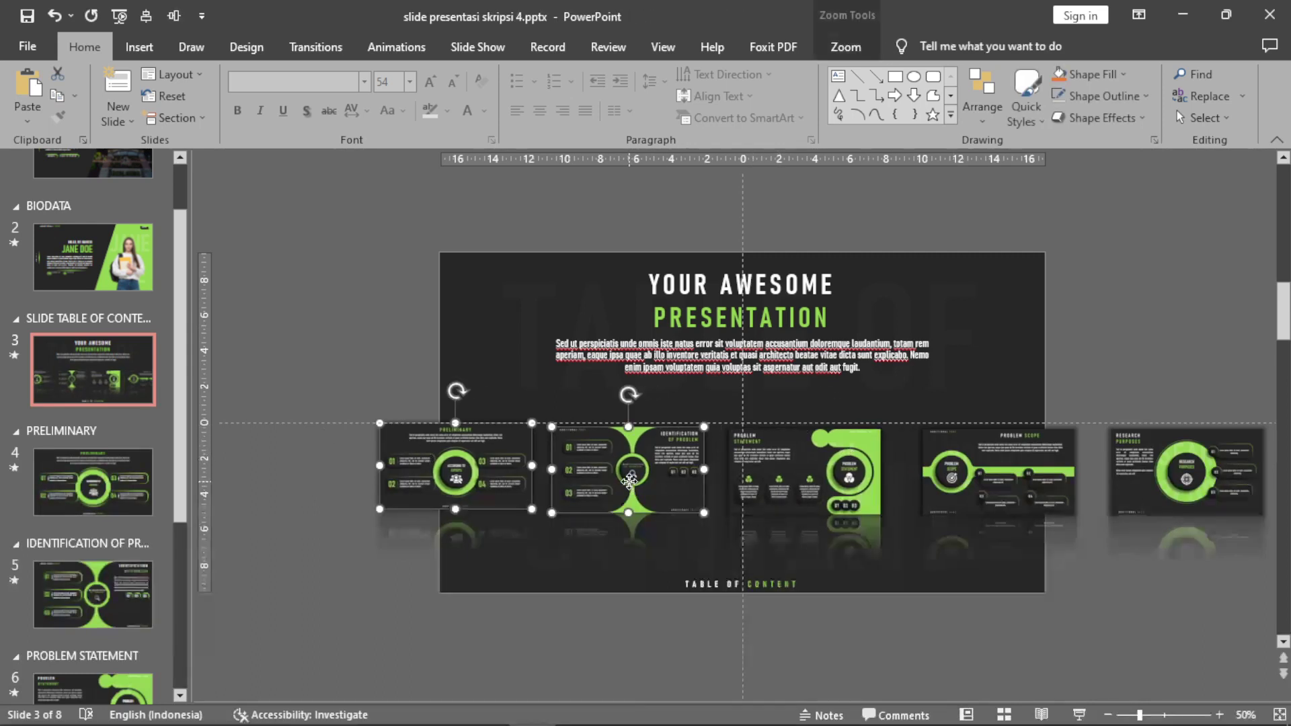
shift+click(820, 470)
shift+click(995, 459)
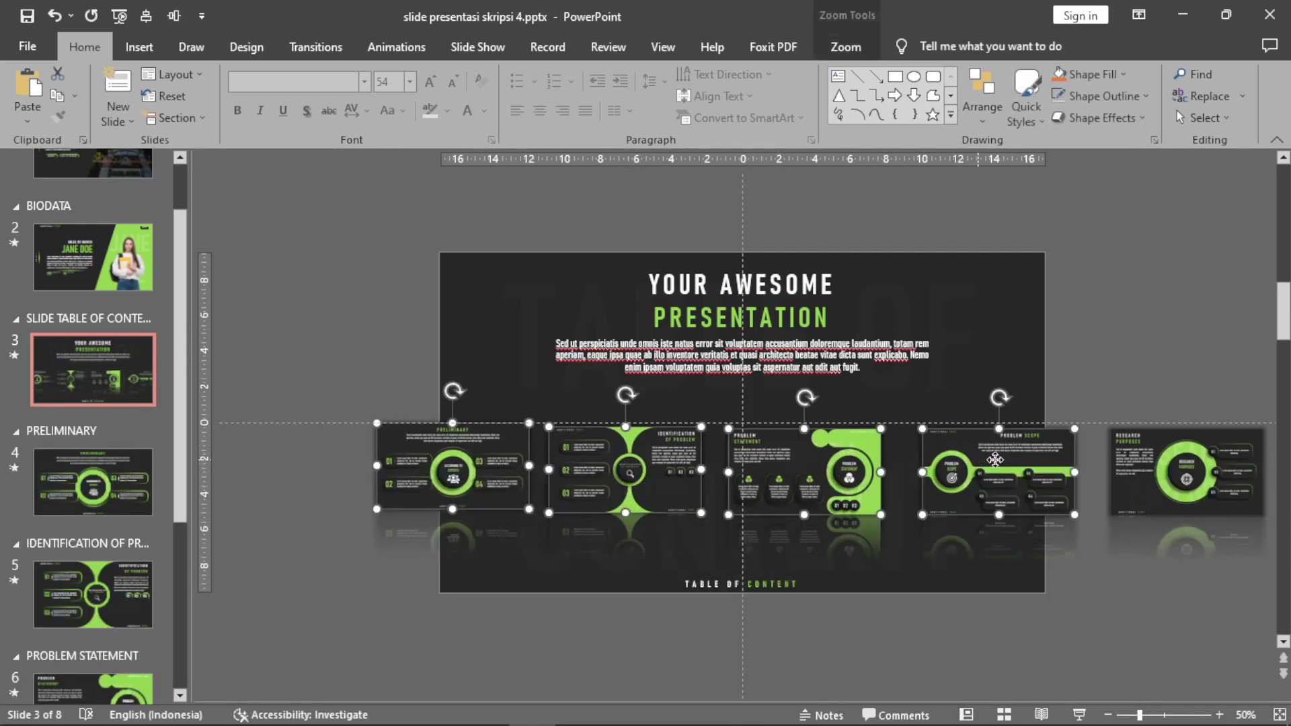
shift+click(1171, 454)
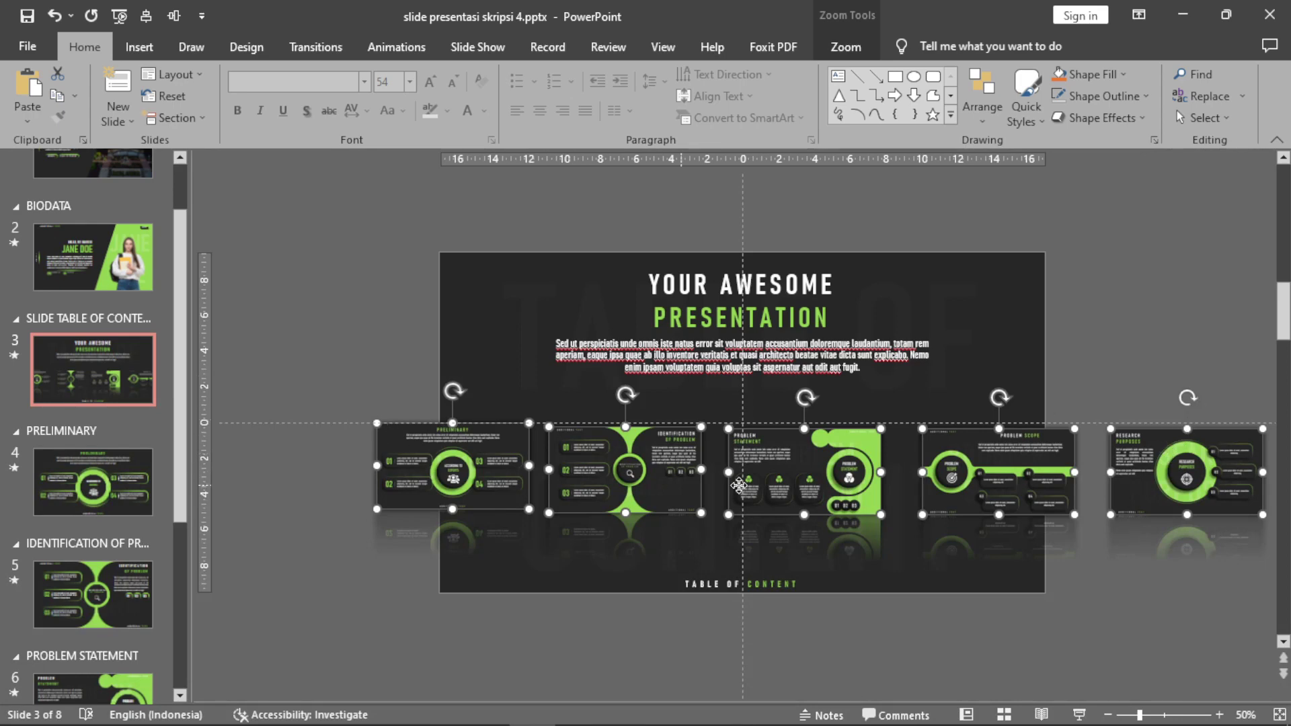
Apply Align Middle and Distribute Horizontally to the five cards, then view the slide at 60%
click(834, 48)
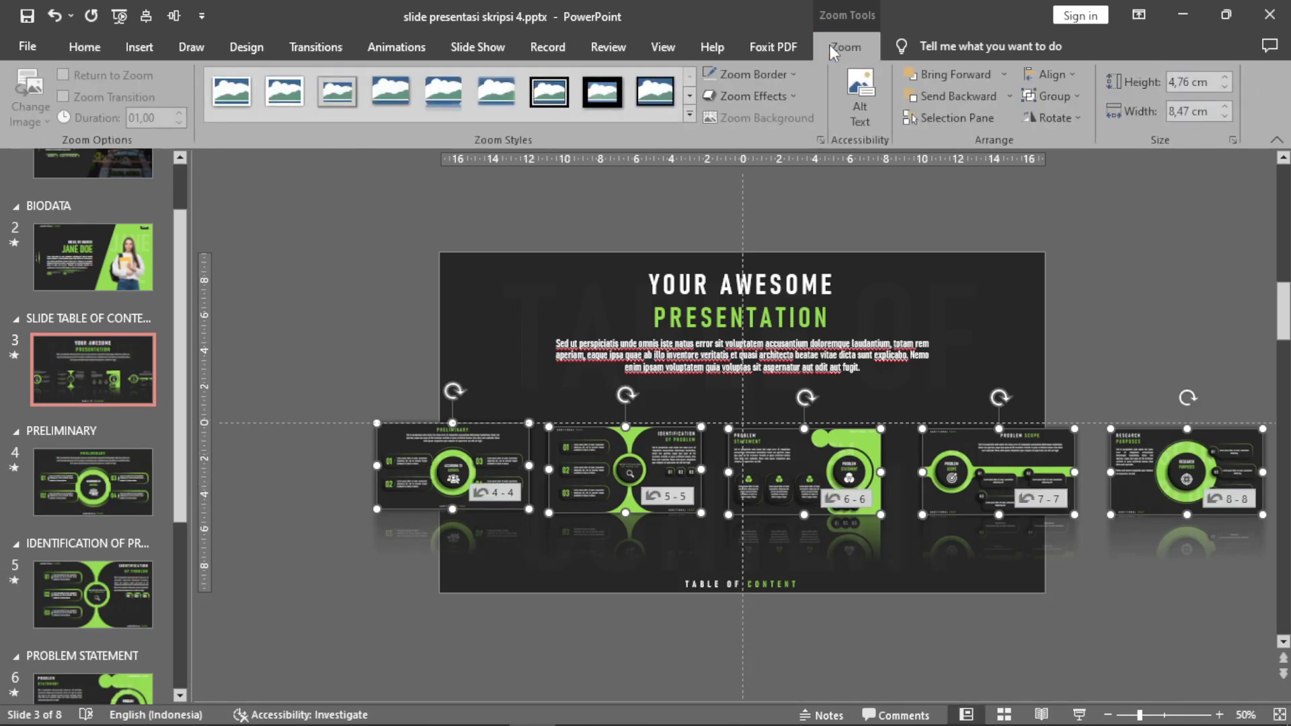
click(1071, 74)
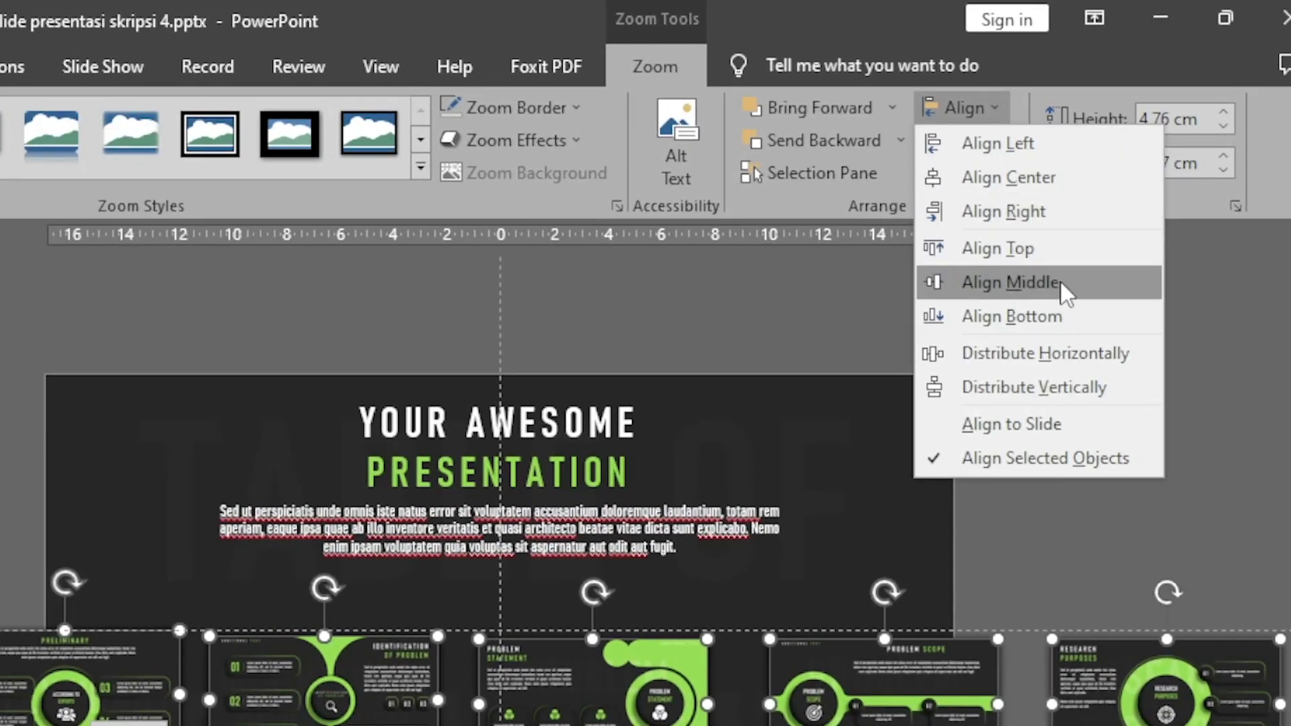
click(1046, 386)
click(982, 103)
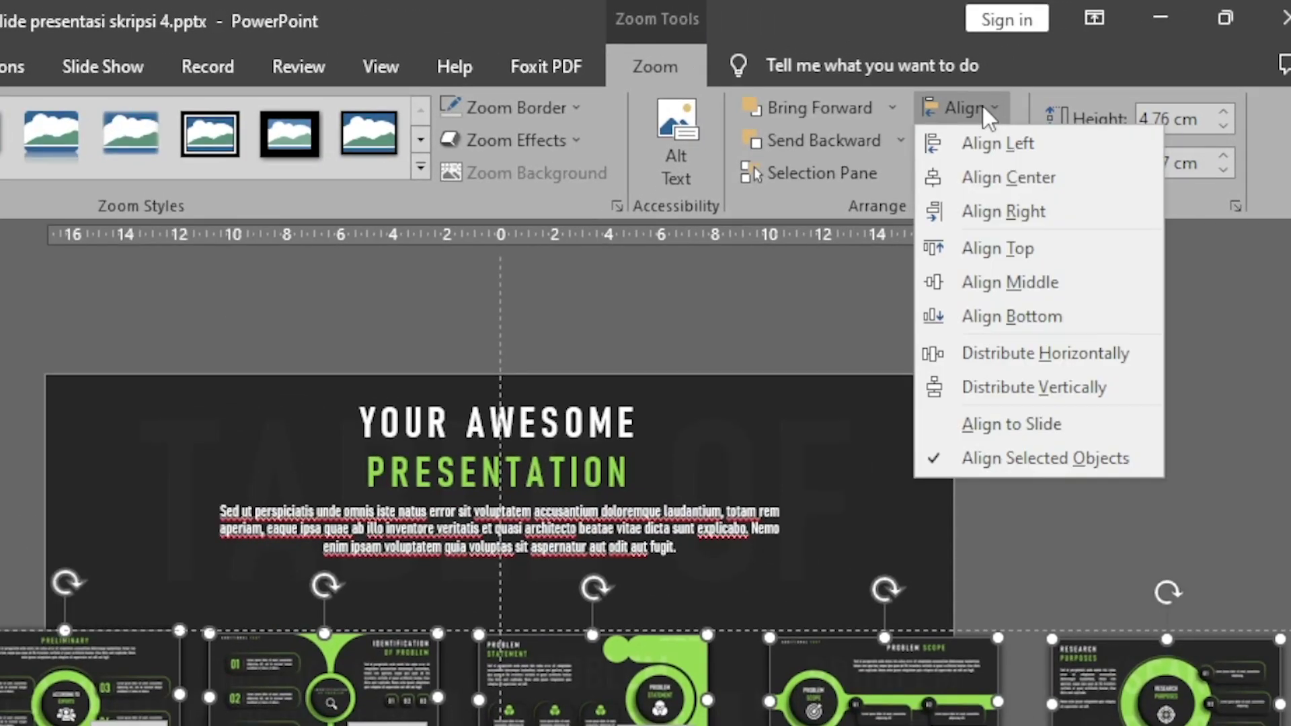
click(1058, 354)
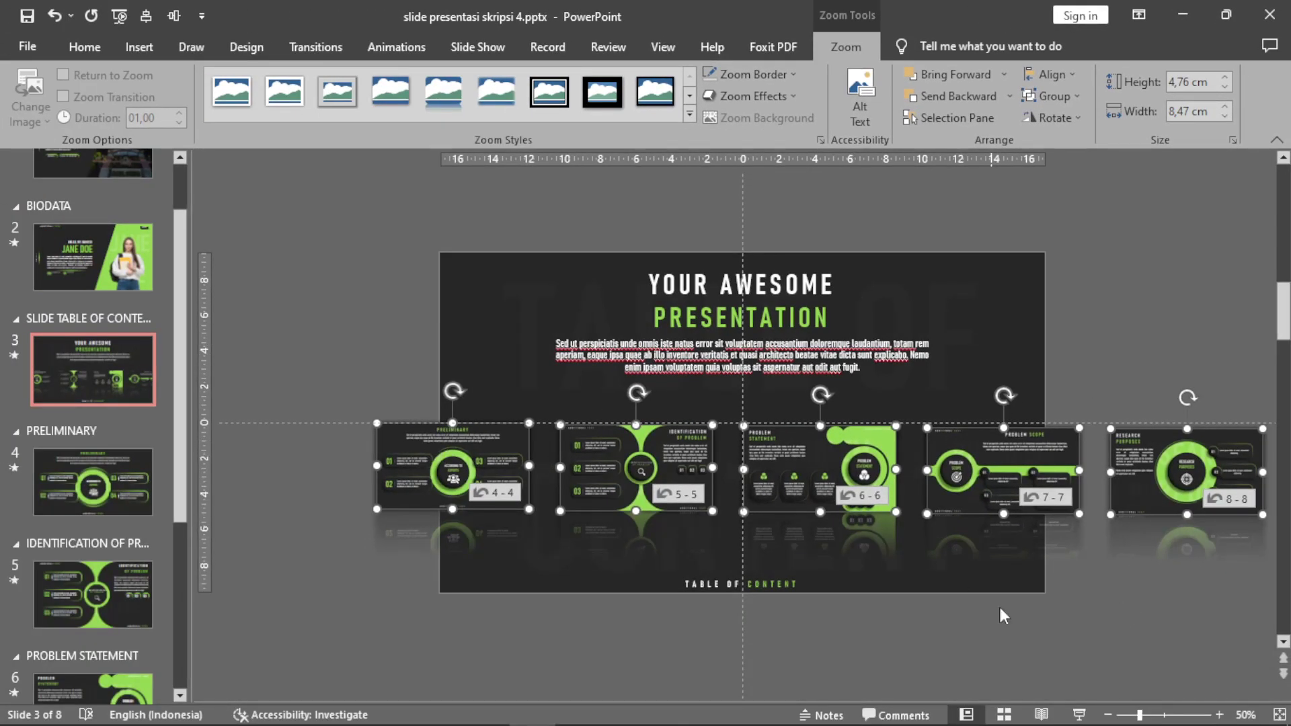
click(1220, 715)
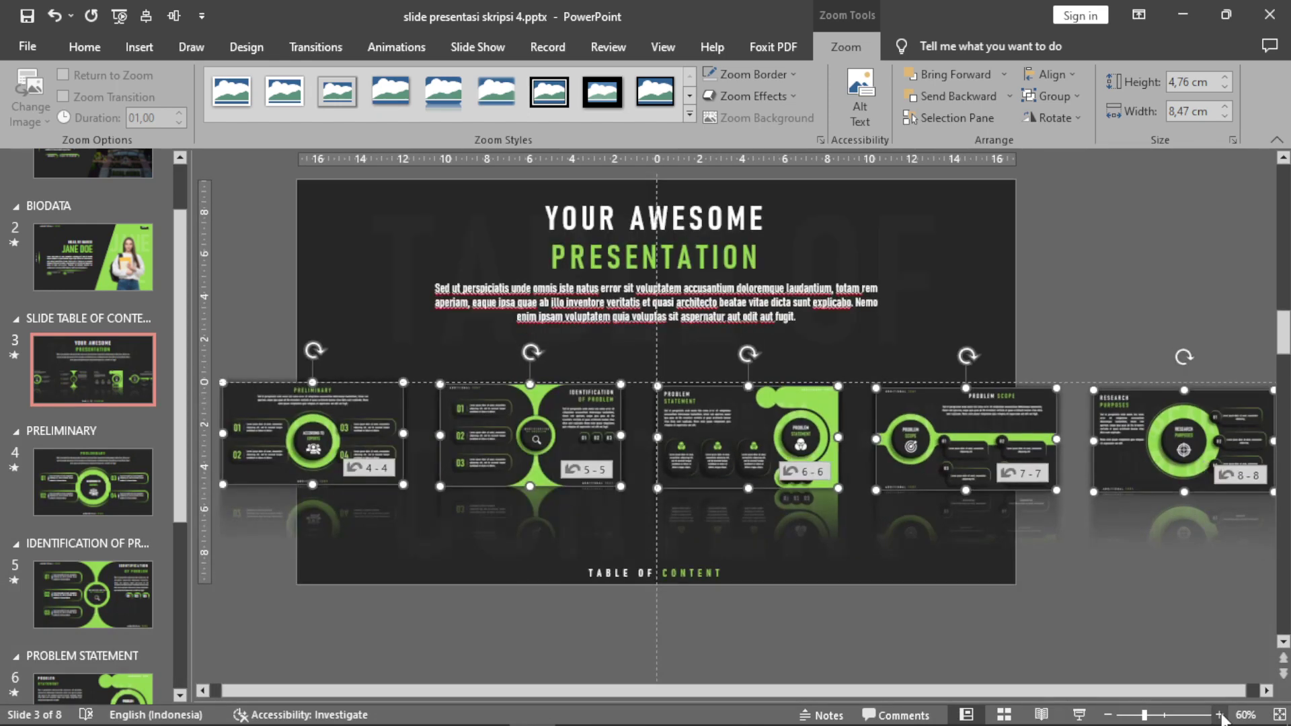
Nudge the wide shape behind the cards up and drag the thumbnail strip right
click(203, 690)
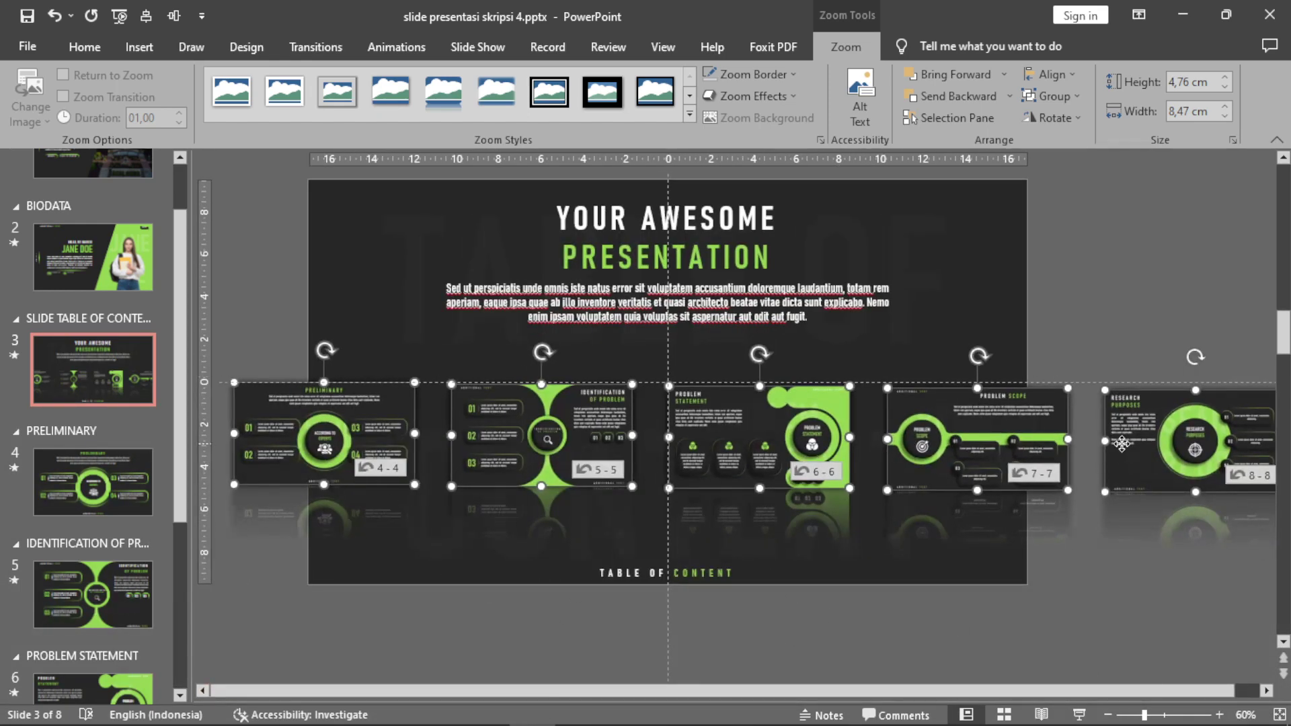
click(1121, 443)
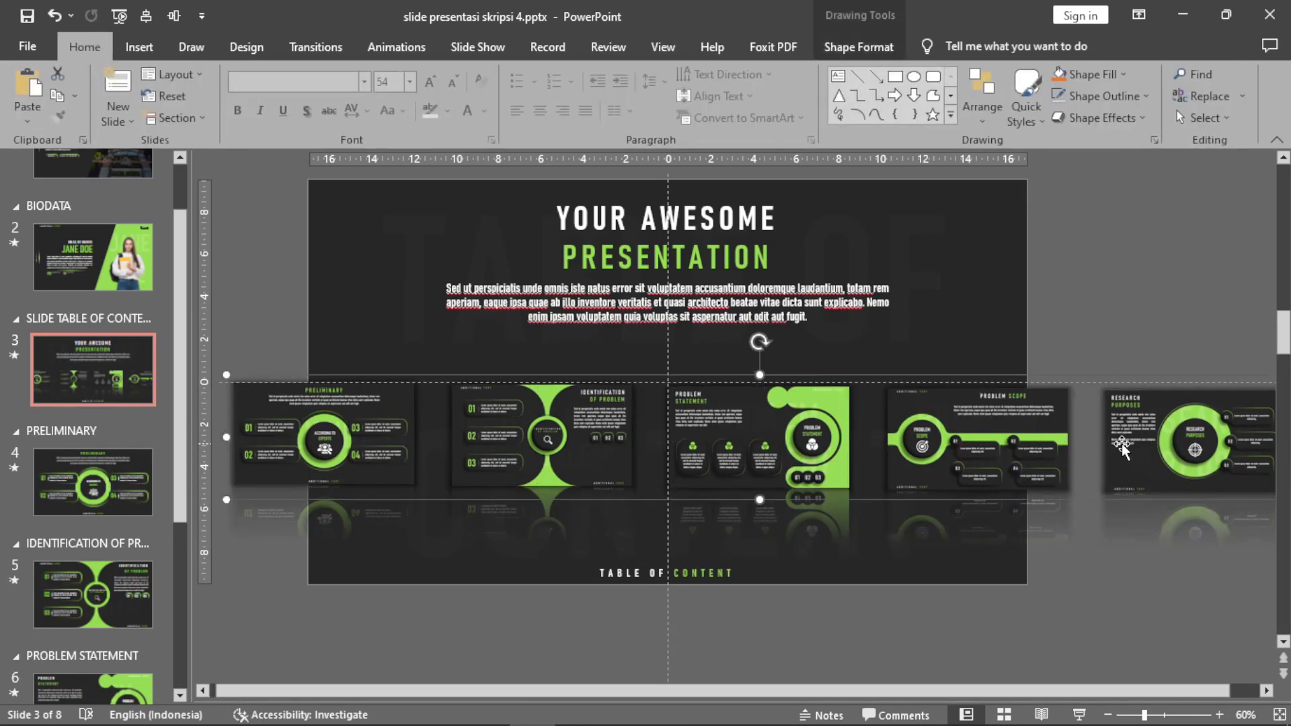
key(Up)
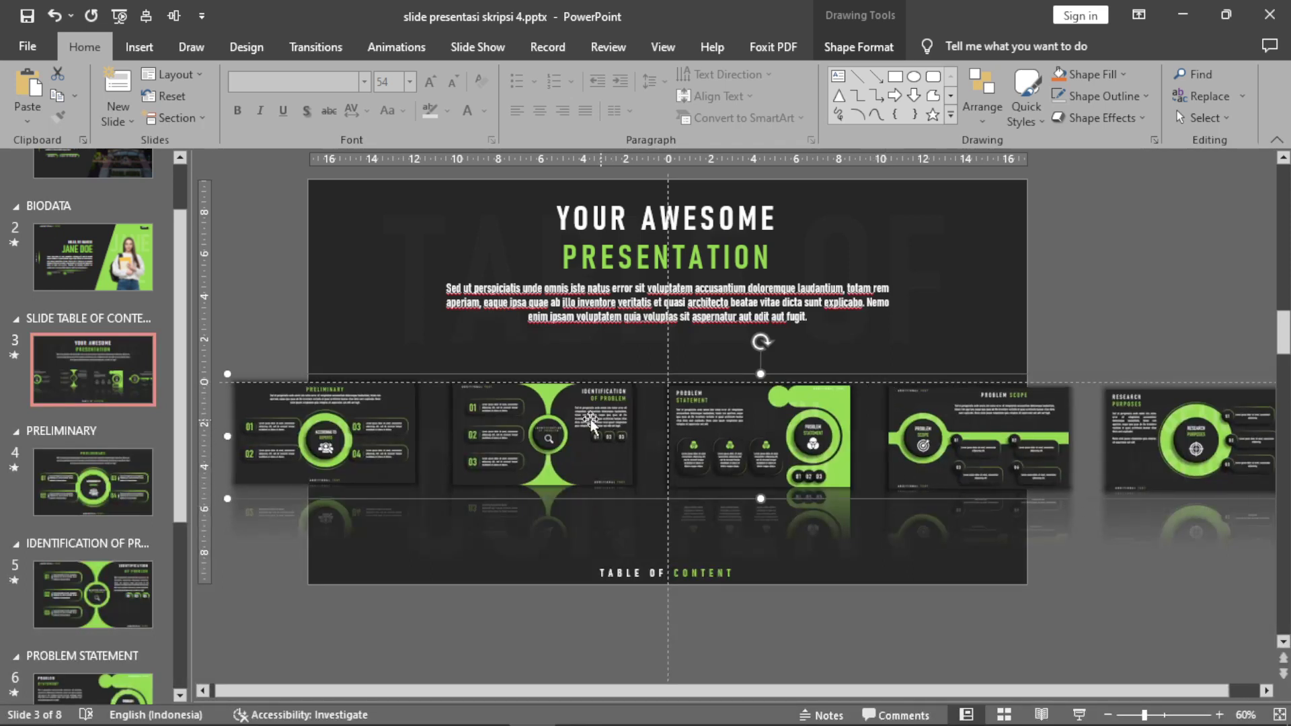
drag(562, 423, 642, 420)
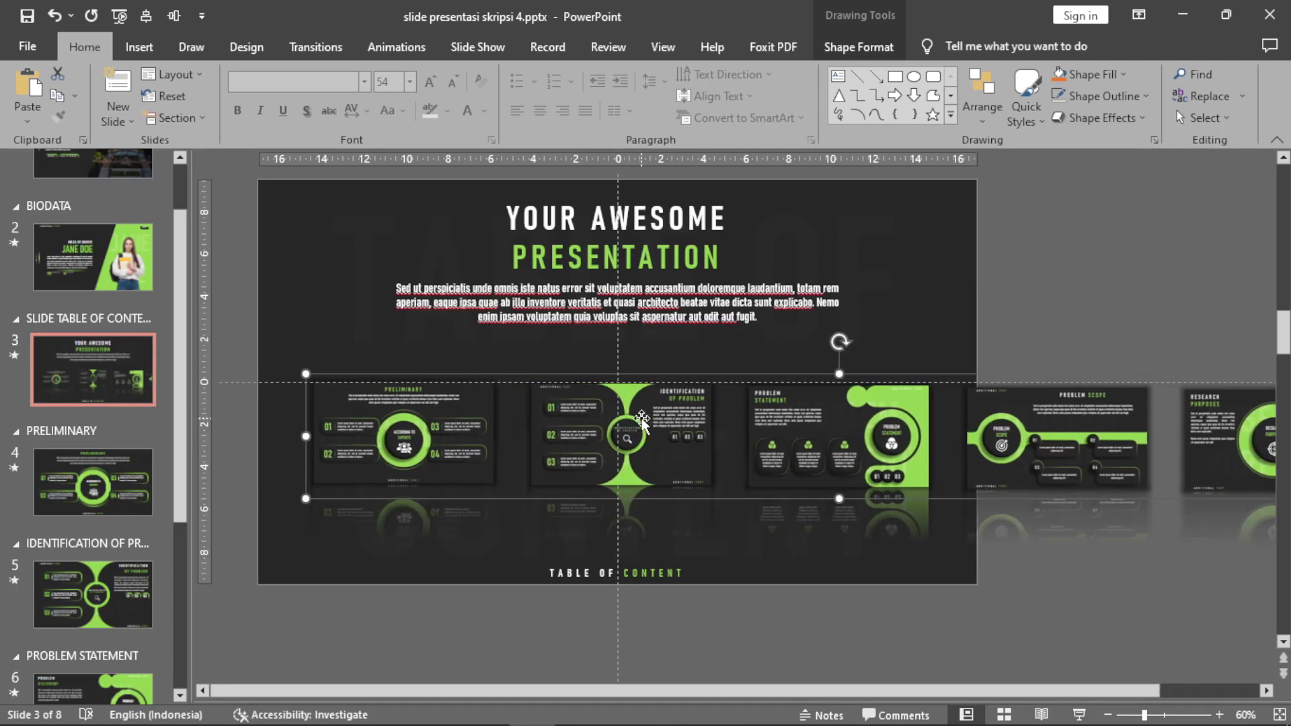
Zoom in on the strip and nudge it slightly left to align its edge
click(1220, 714)
click(1220, 713)
click(1219, 714)
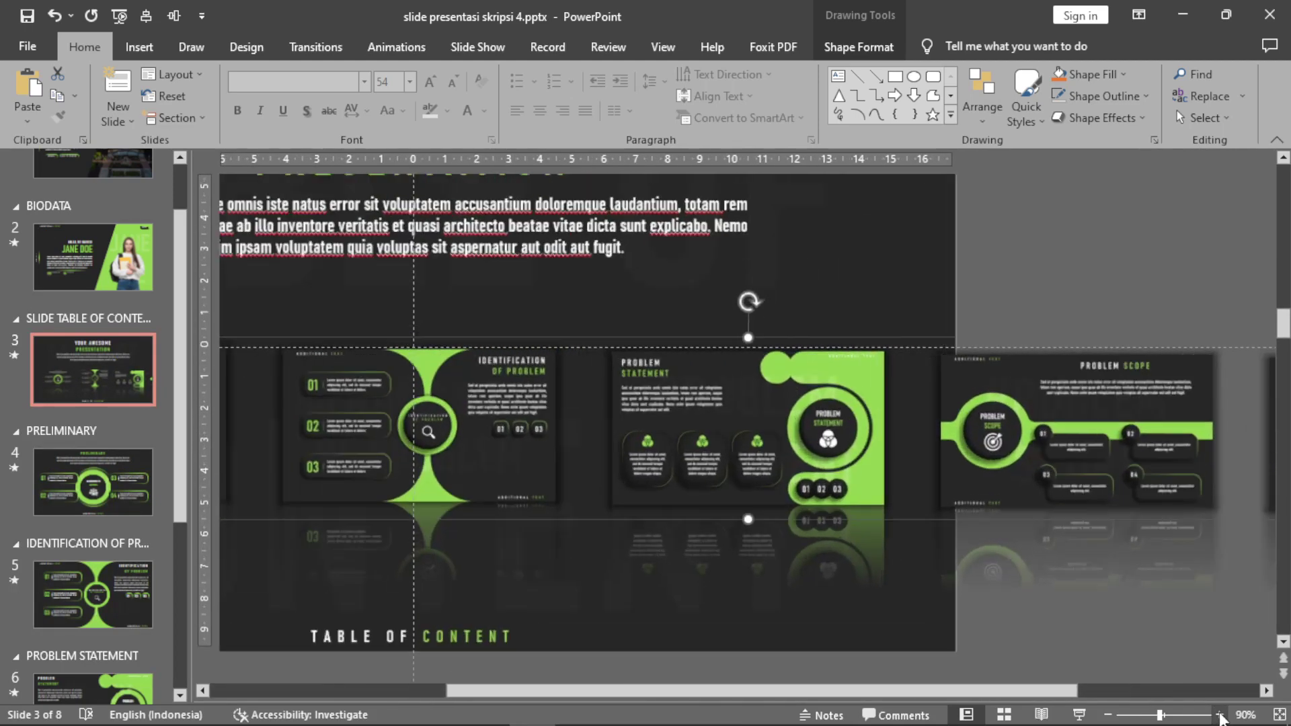
click(467, 422)
click(579, 349)
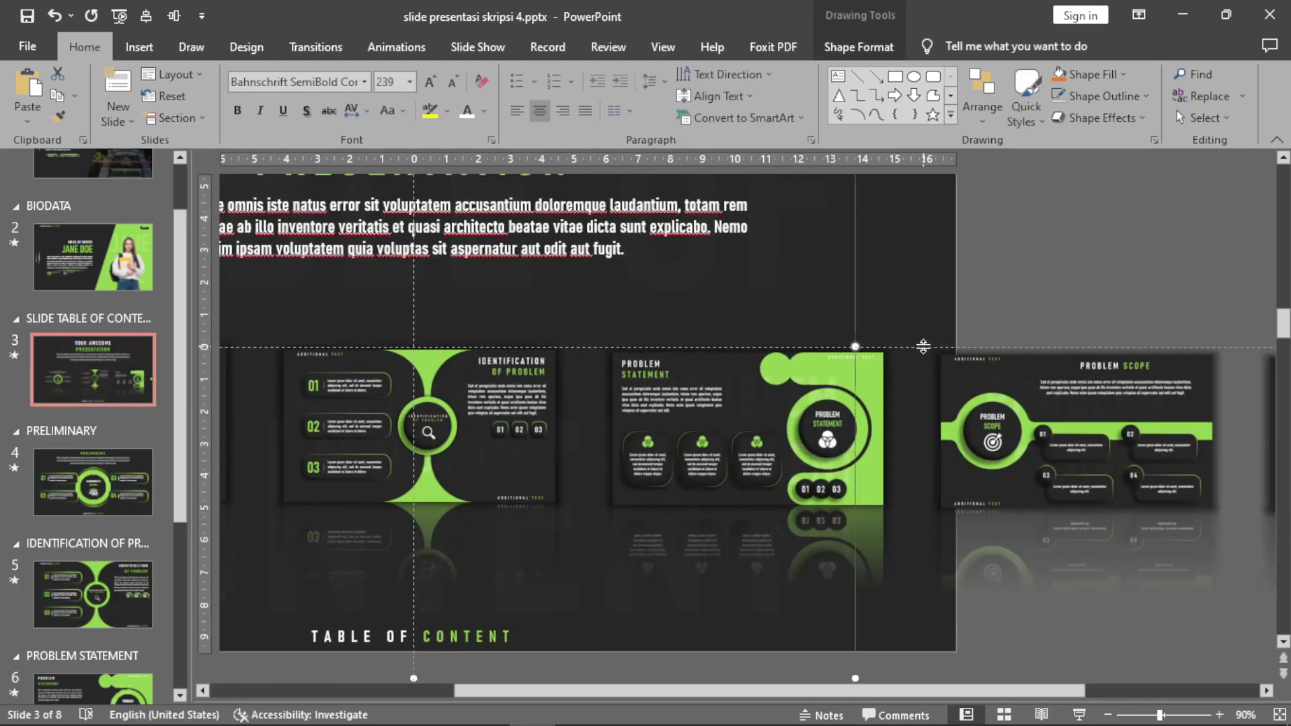
click(504, 420)
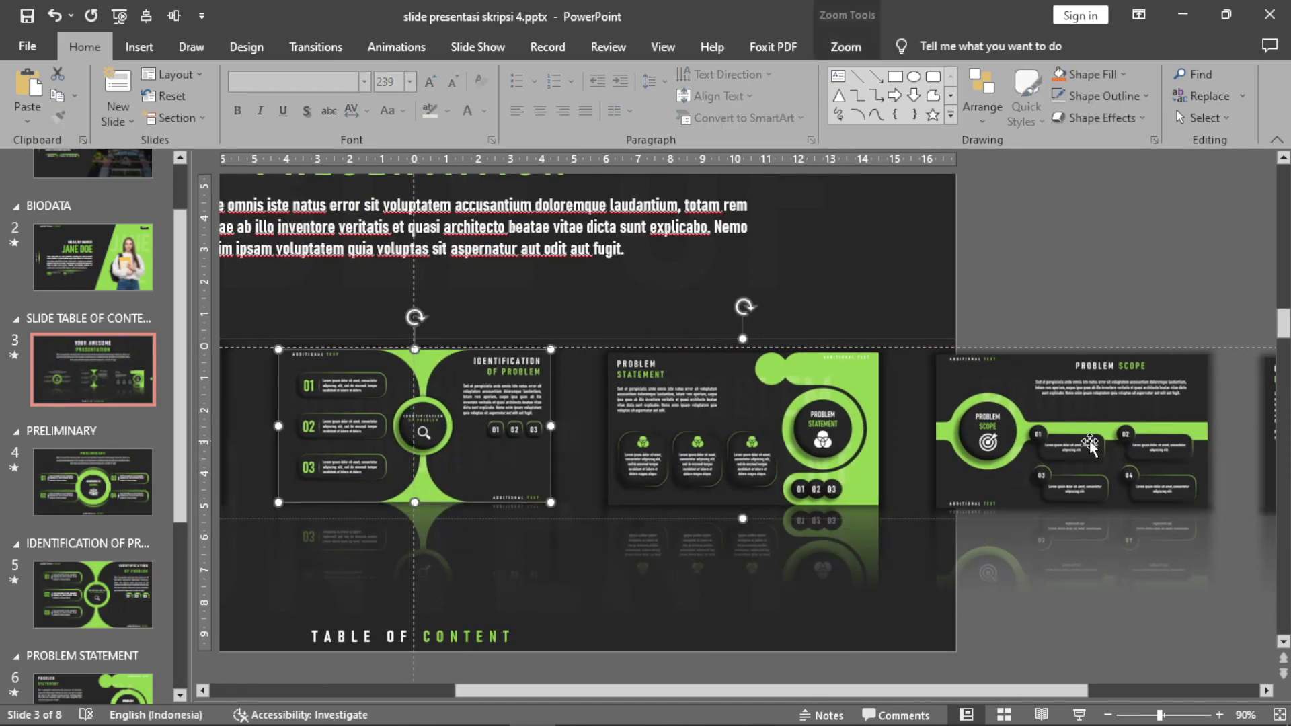
drag(454, 392, 450, 392)
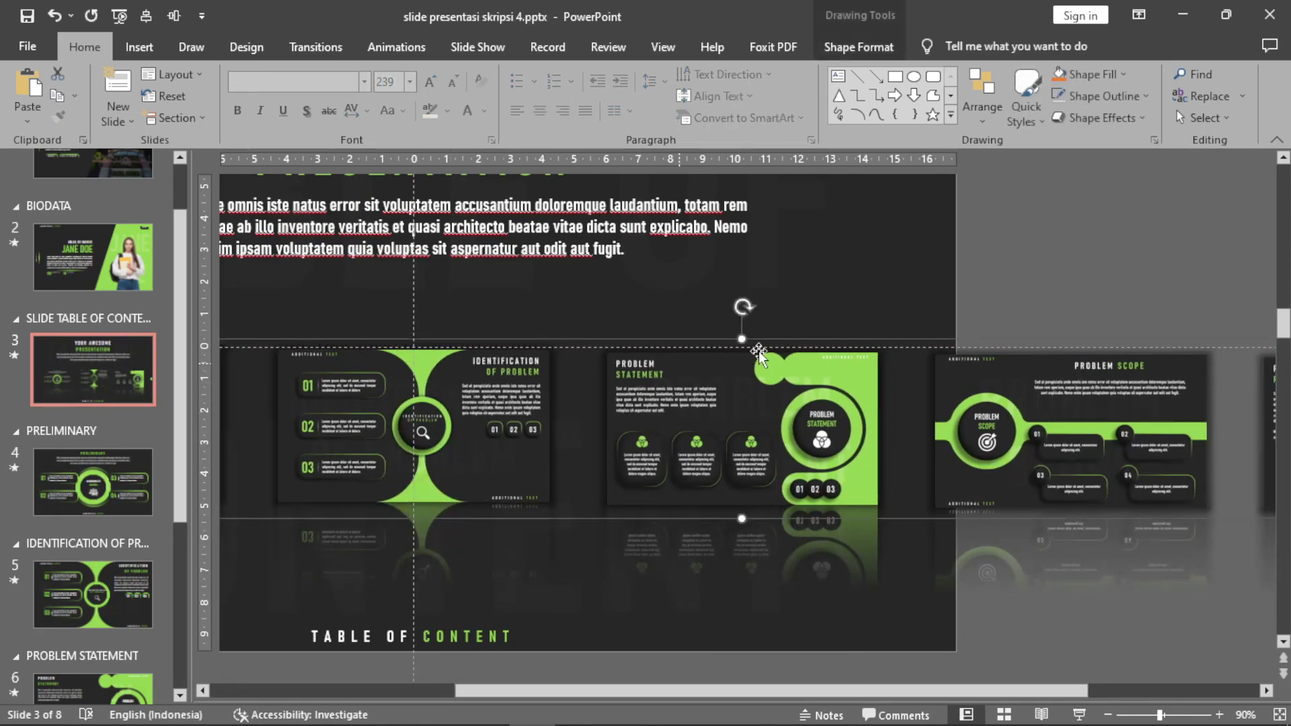
key(Escape)
Zoom back out to the whole slide and confirm the strip's placement
click(1108, 715)
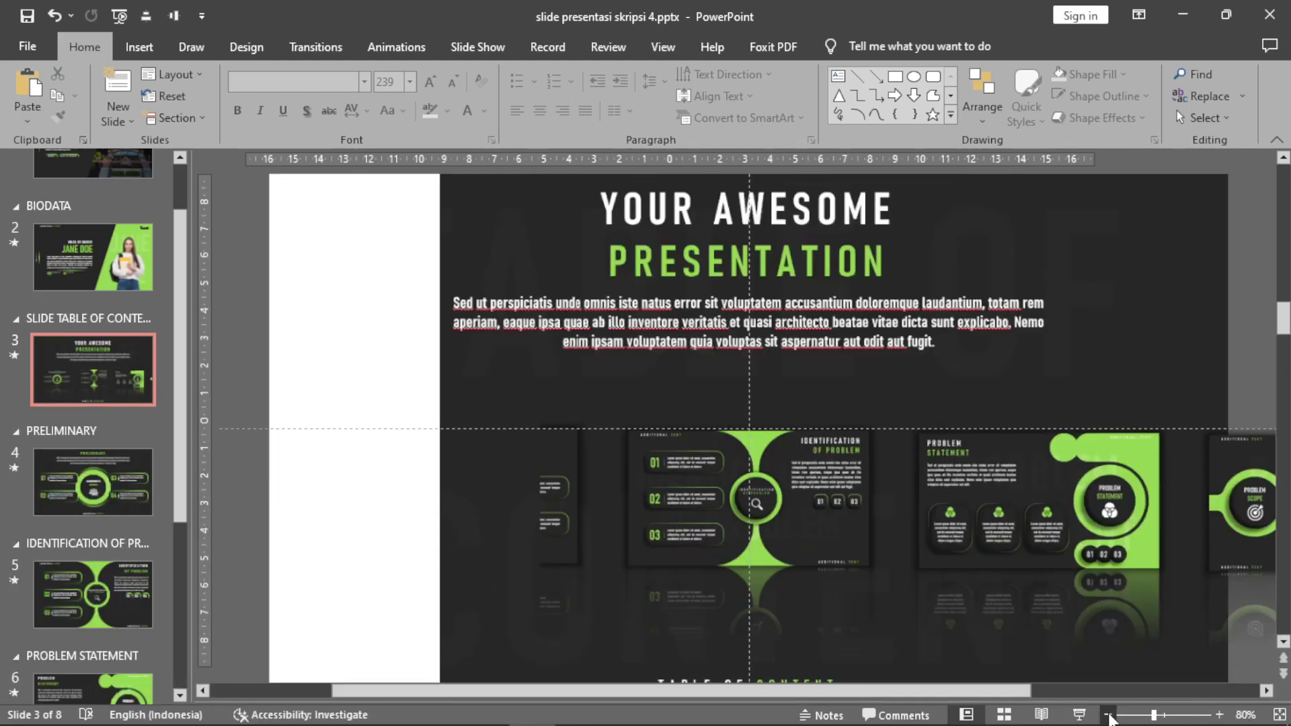
click(1108, 715)
click(1108, 715)
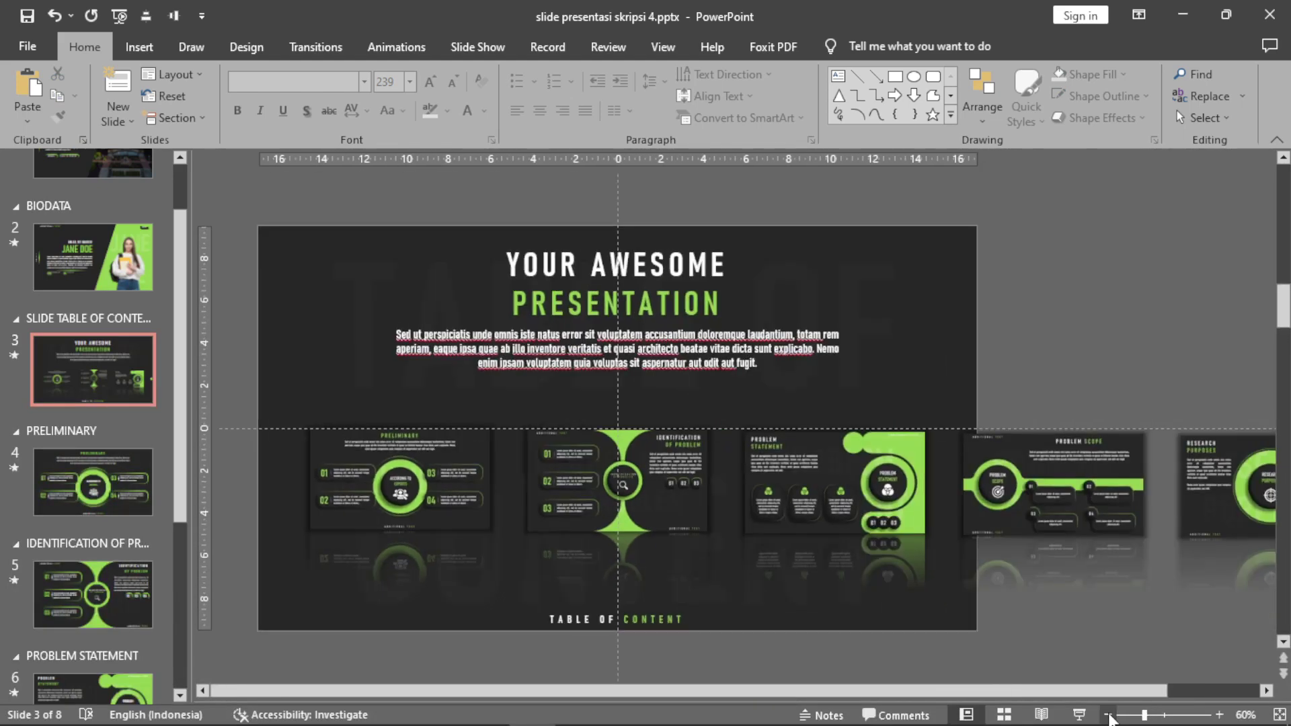
click(590, 464)
click(632, 460)
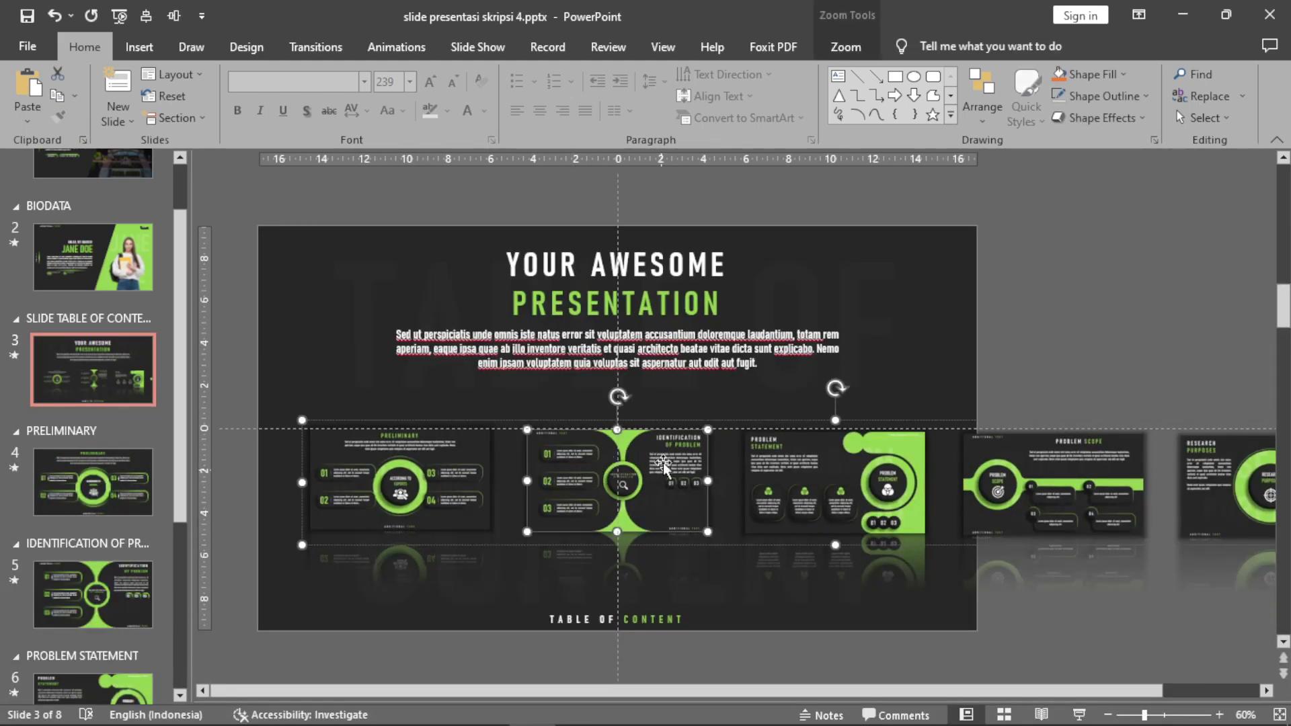
click(1035, 328)
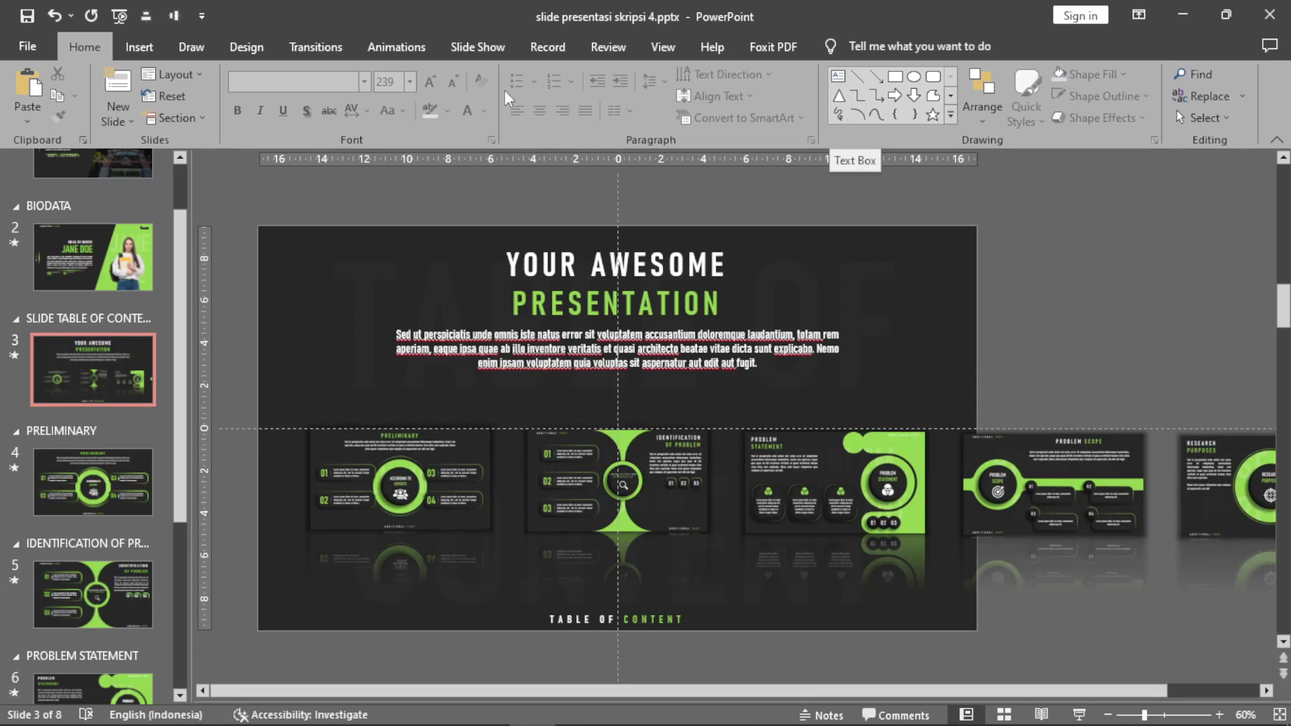
Add a new text box holding a < arrow beside the slide
click(139, 47)
click(346, 88)
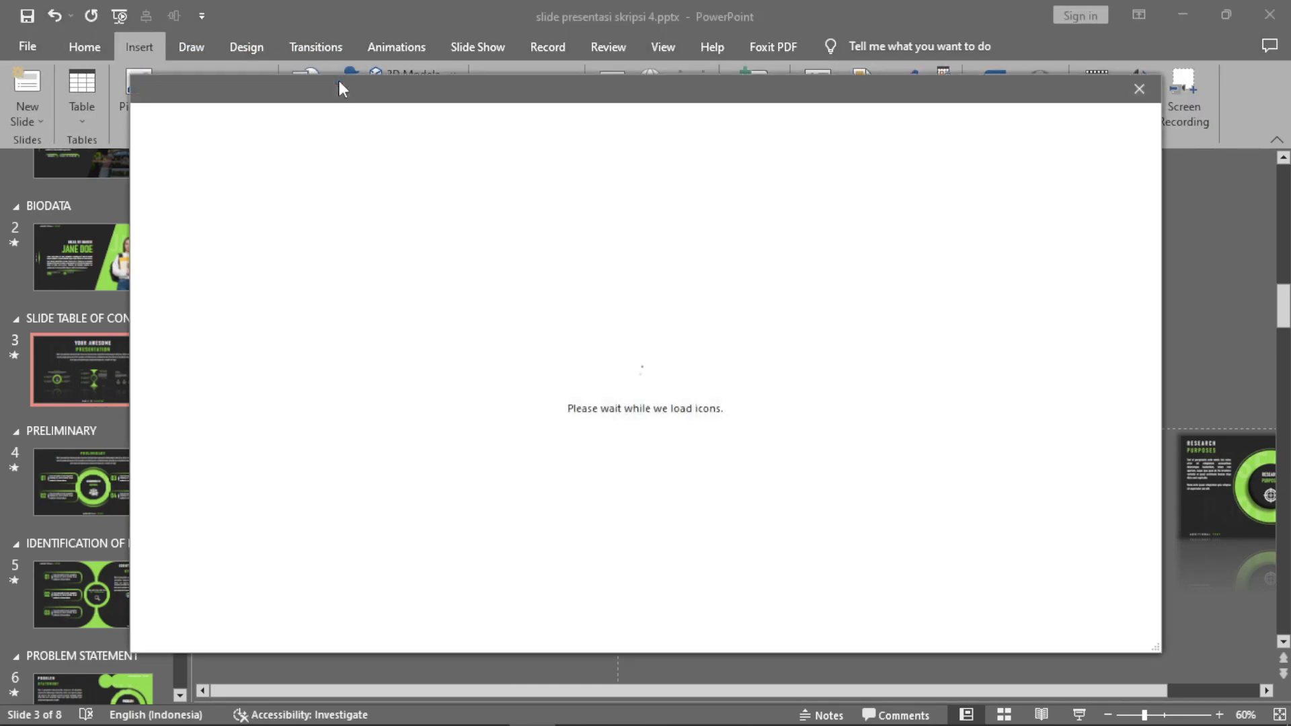
key(Escape)
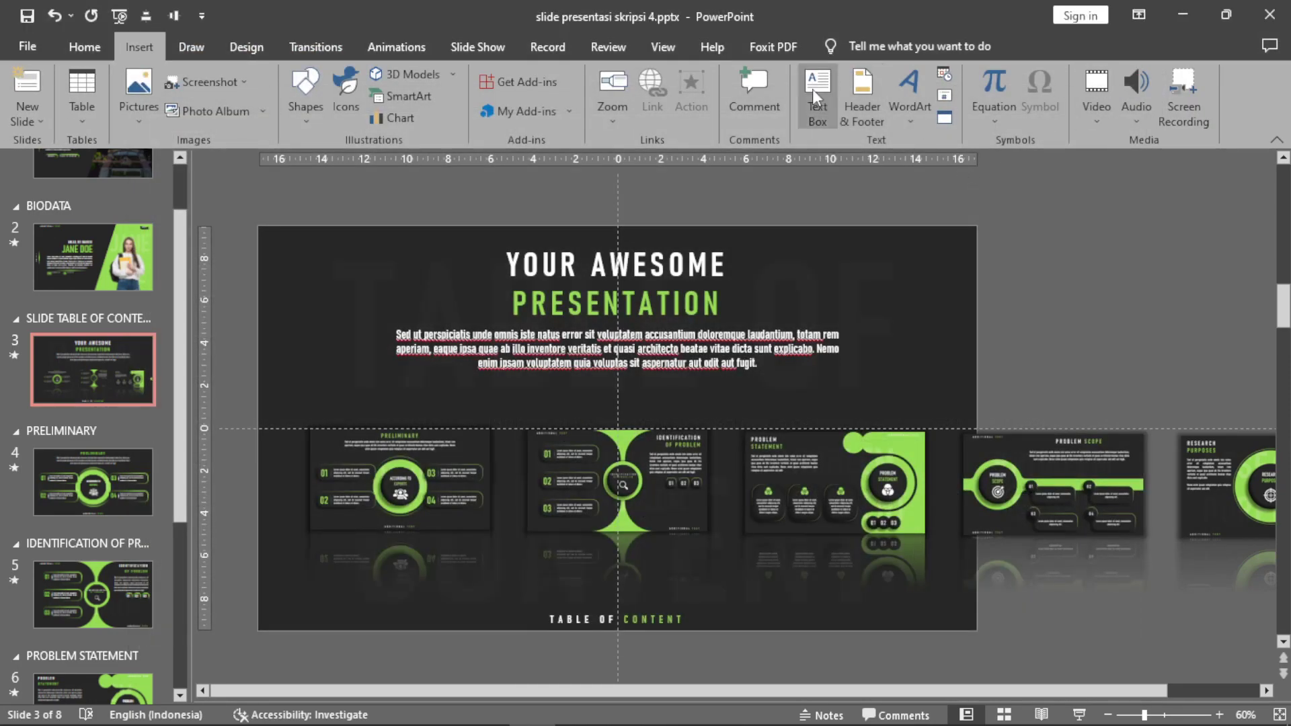
click(821, 90)
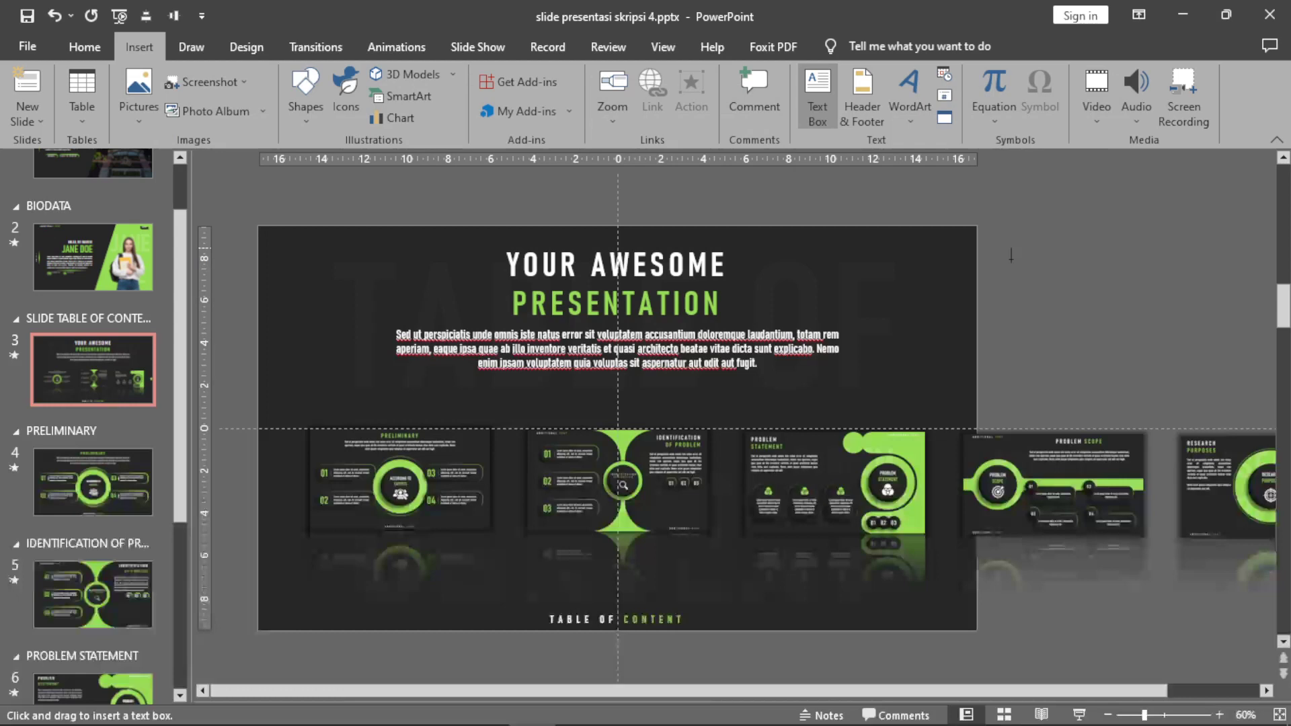
click(1026, 299)
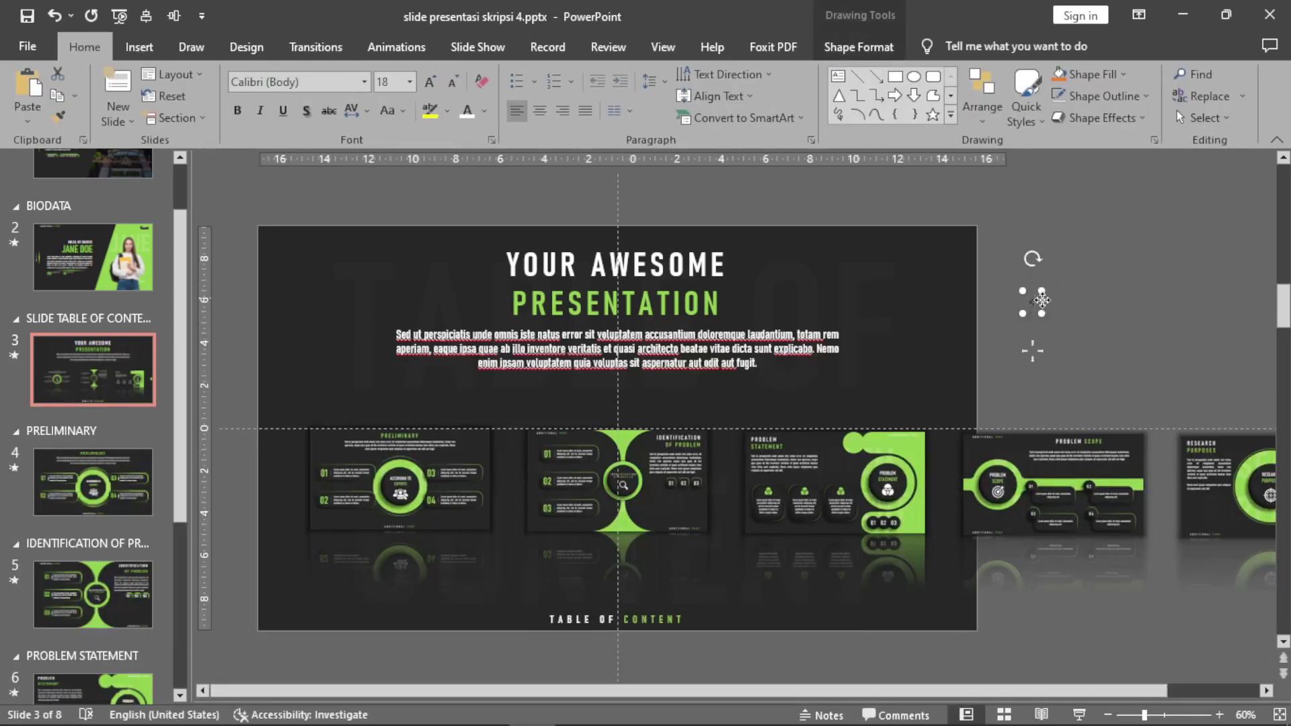
Set the < arrow to BigNoodleTitling at 54 pt and move it to the slide's left edge
click(365, 82)
click(303, 195)
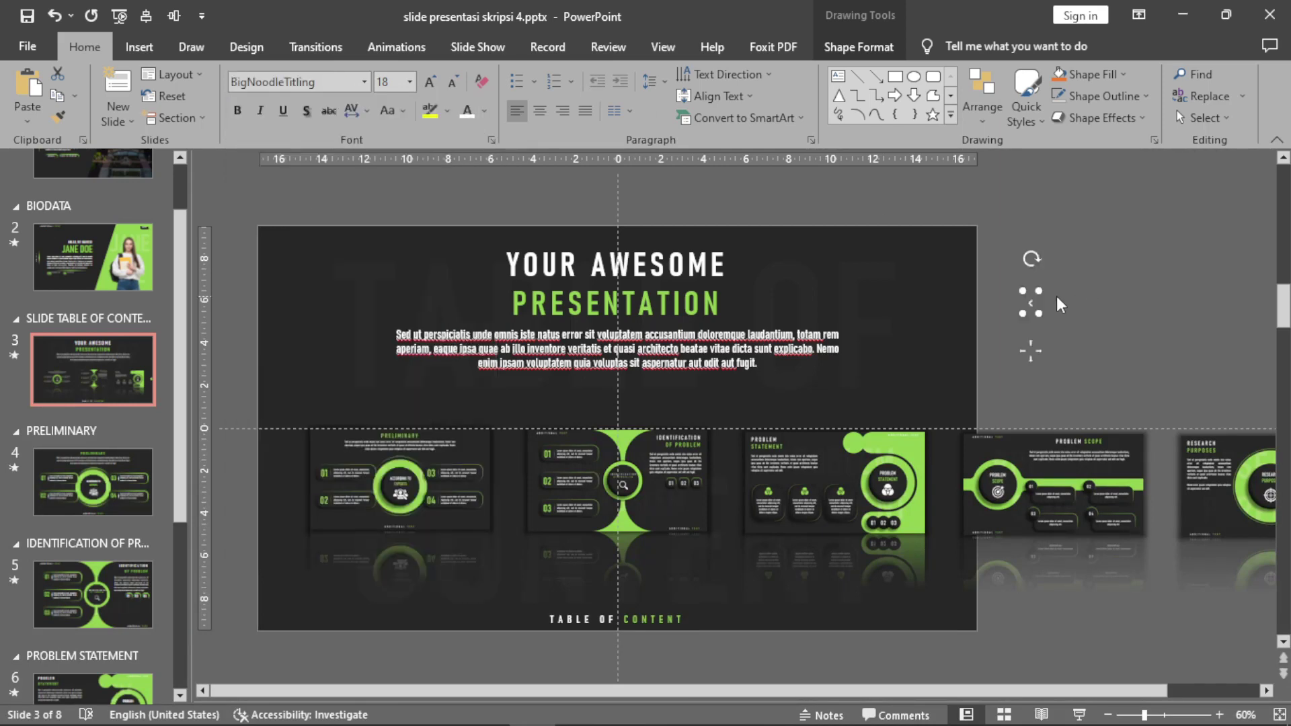
drag(1059, 304, 327, 401)
click(429, 82)
click(429, 82)
click(429, 82)
click(428, 82)
click(429, 82)
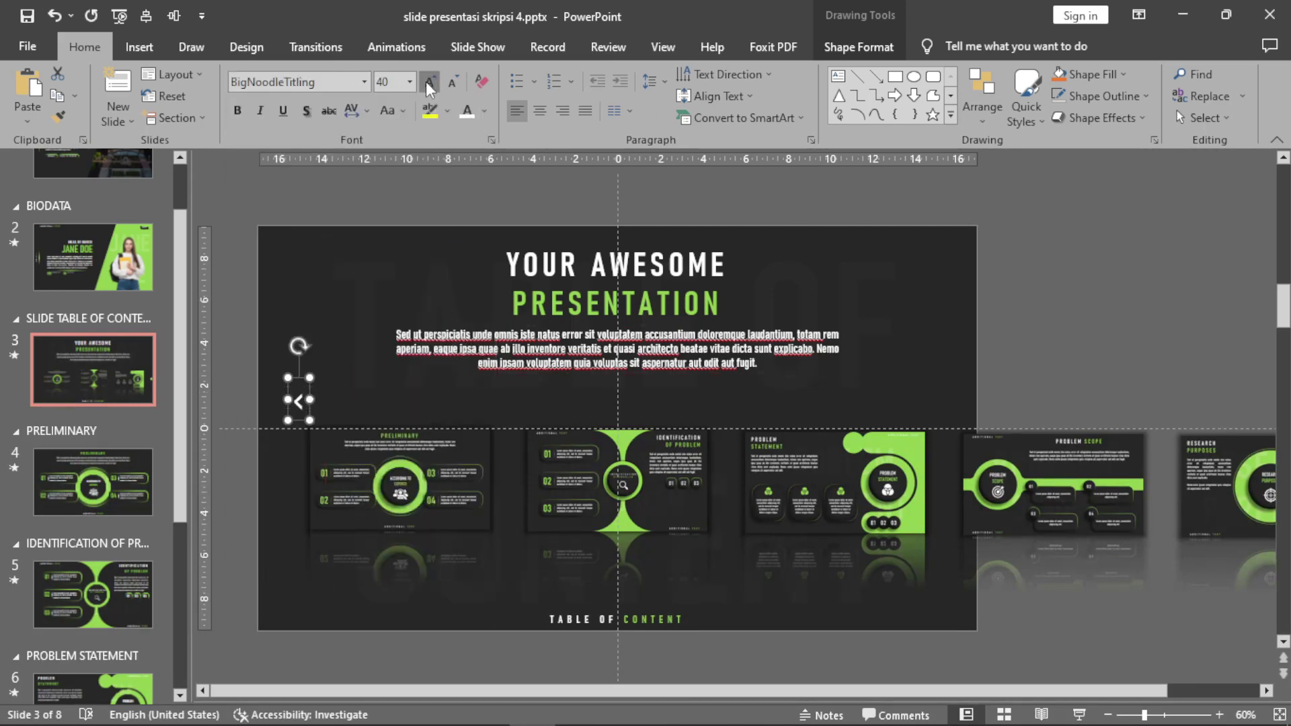
click(429, 82)
click(429, 82)
click(429, 82)
click(1218, 715)
click(1218, 715)
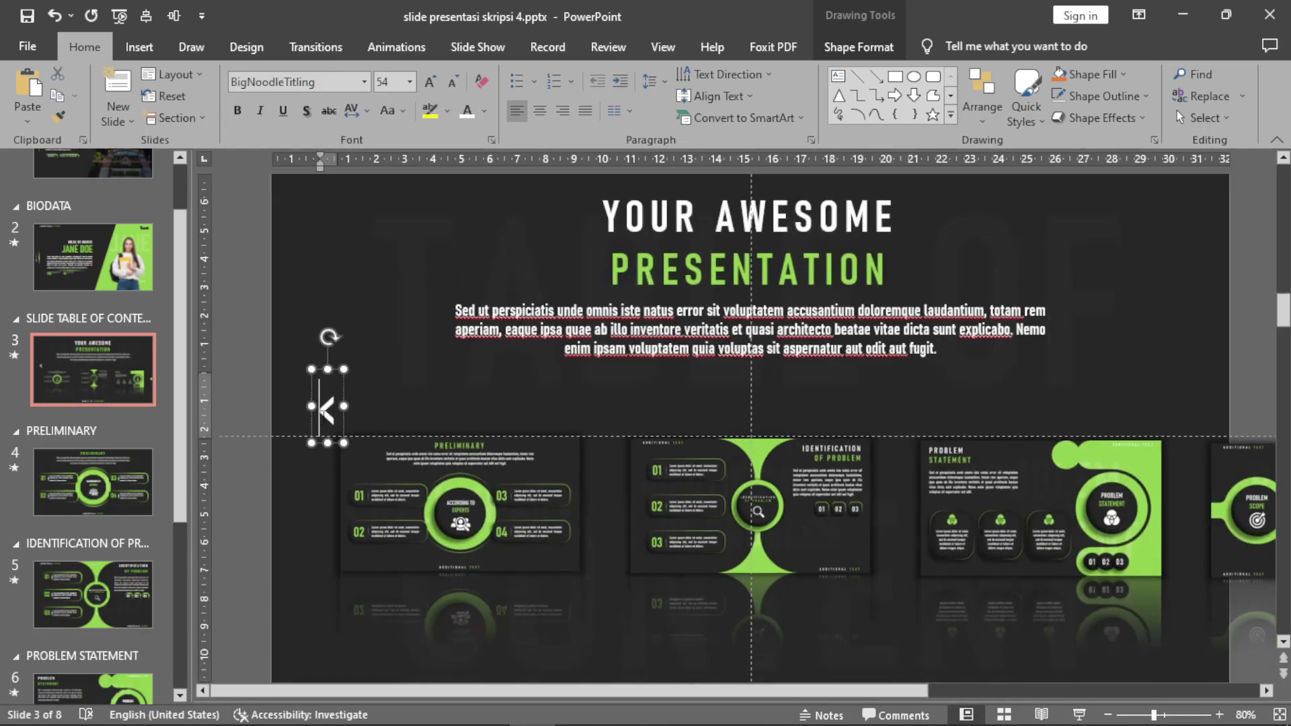
Place the < arrow beside Preliminary and change the duplicated arrow's text to >
mouse_move(327, 407)
mouse_down()
mouse_move(294, 504)
mouse_move(335, 504)
mouse_up()
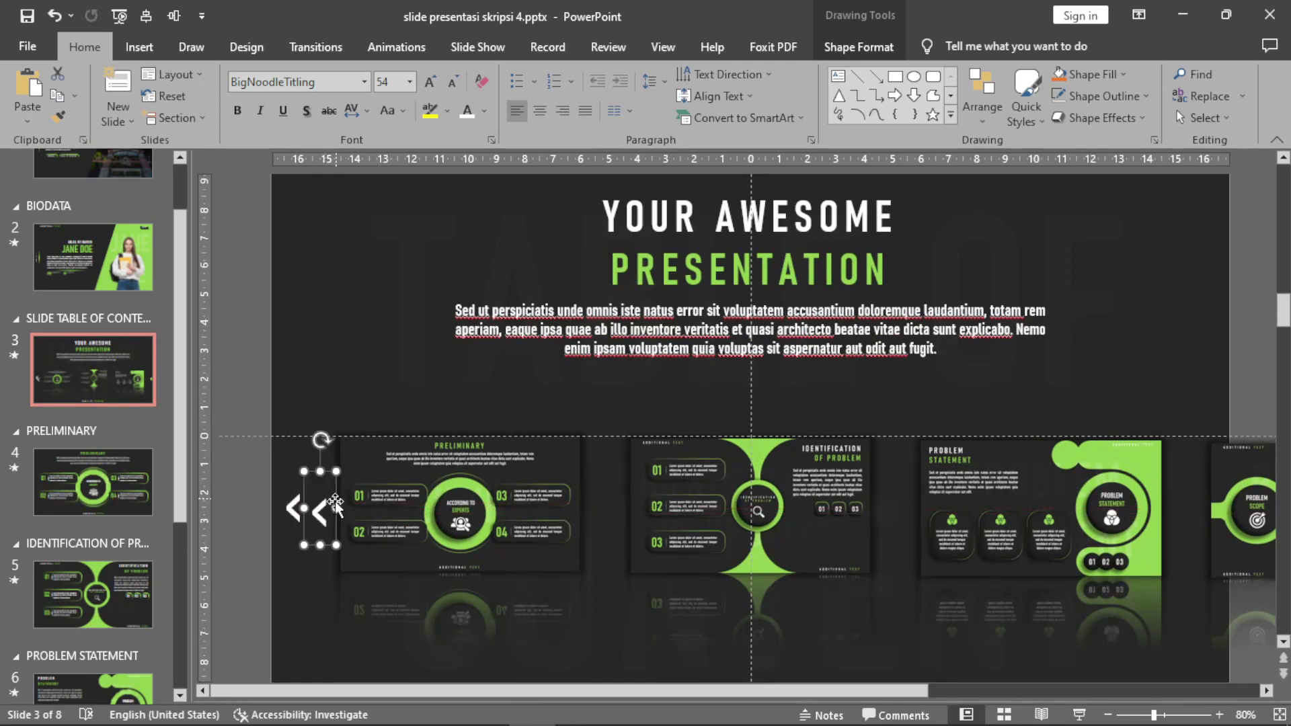
click(334, 504)
key(BackSpace)
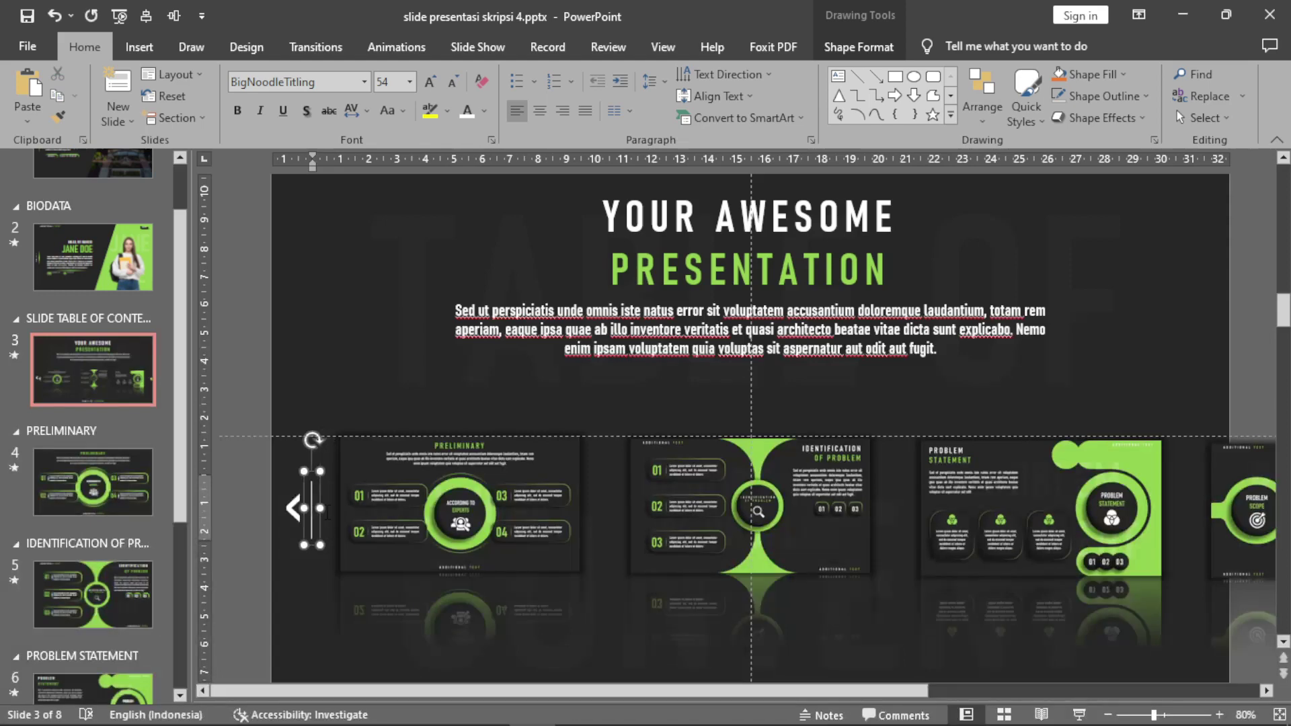
text(>)
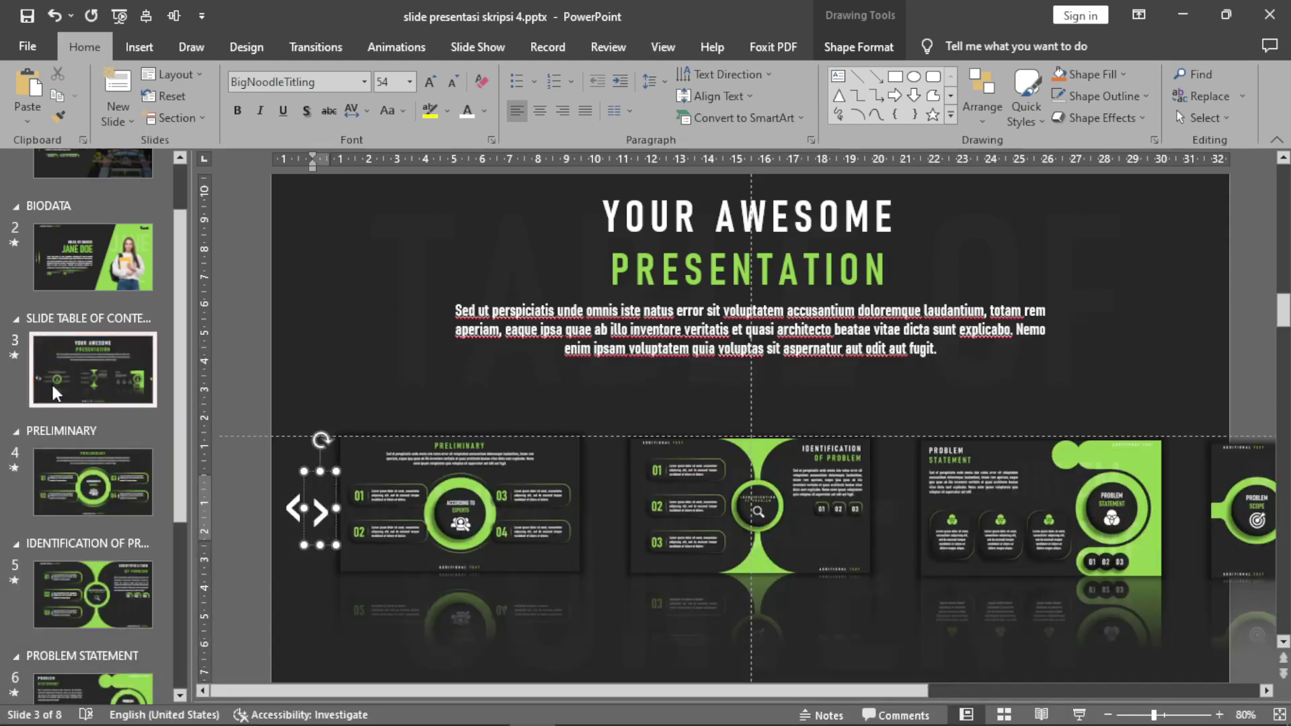
key(Escape)
key(Escape)
click(335, 497)
click(335, 498)
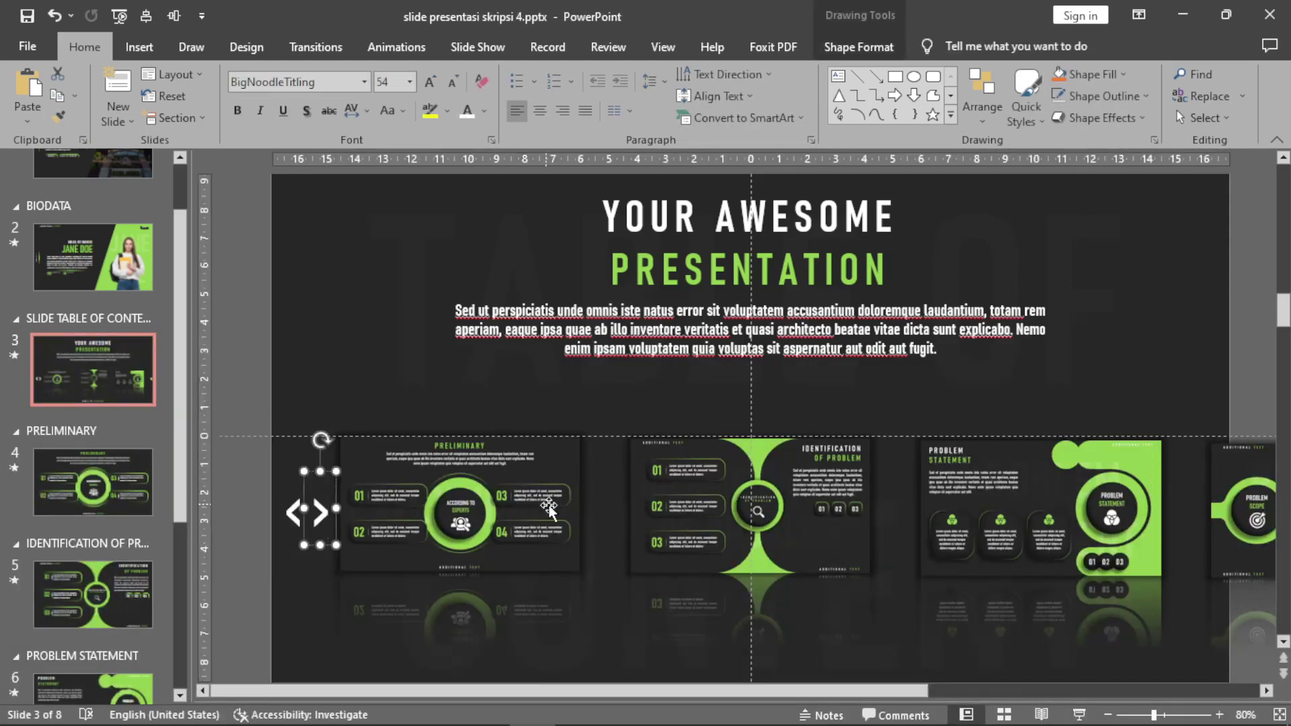
Nudge the > arrow right to the far end of the thumbnail strip
key(Right)
key(Right)
key(Right)
key(Right)
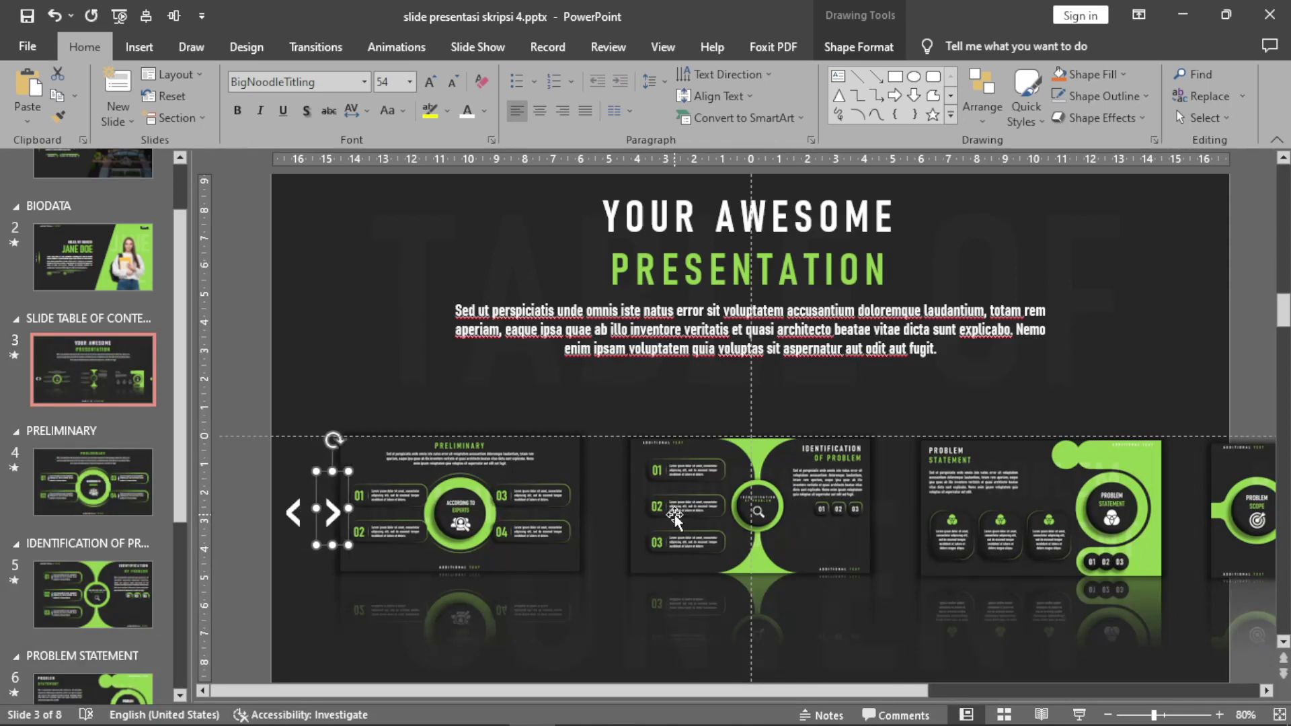
key(Right)
key(Right)
key(Right)
key(Right)
key(Right)
key(Right)
key(Right)
key(Right)
key(Right)
key(Right)
key(Right)
key(Right)
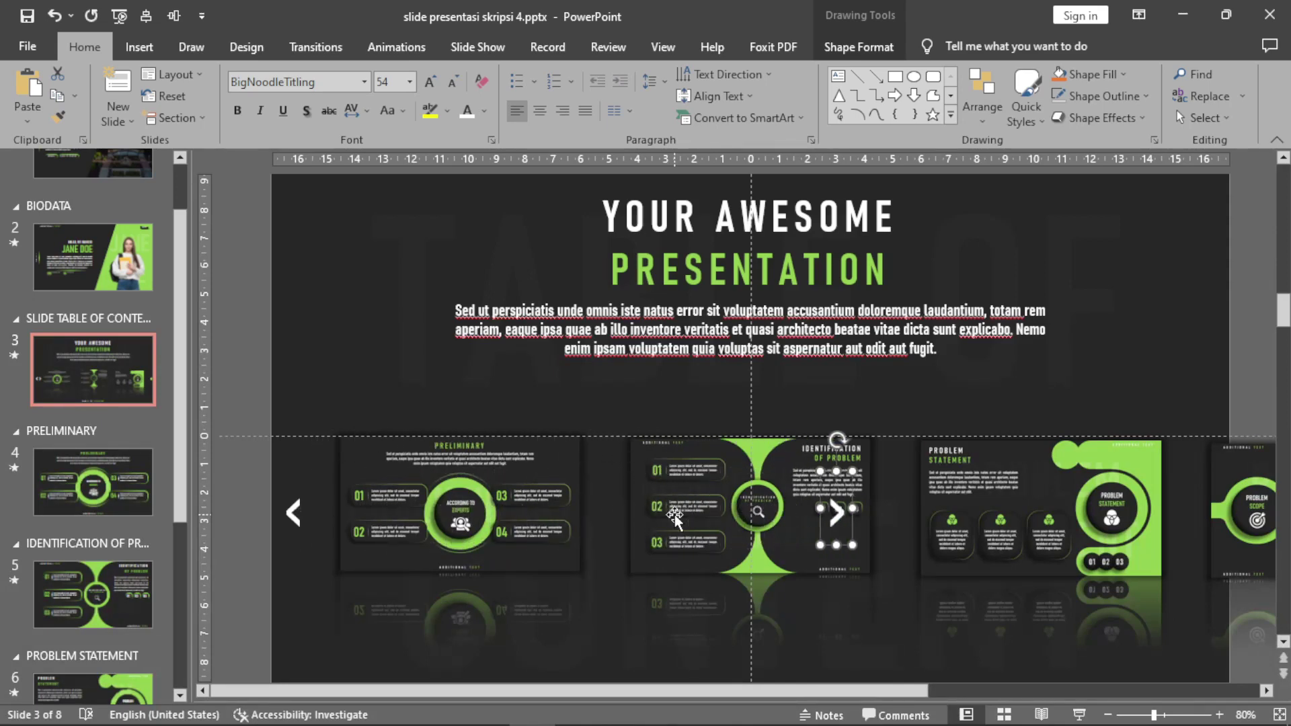
key(Right)
key(Right)
key(Right)
key(Right)
key(Right)
key(Right)
key(Right)
key(Right)
key(Right)
key(Right)
key(Right)
key(Right)
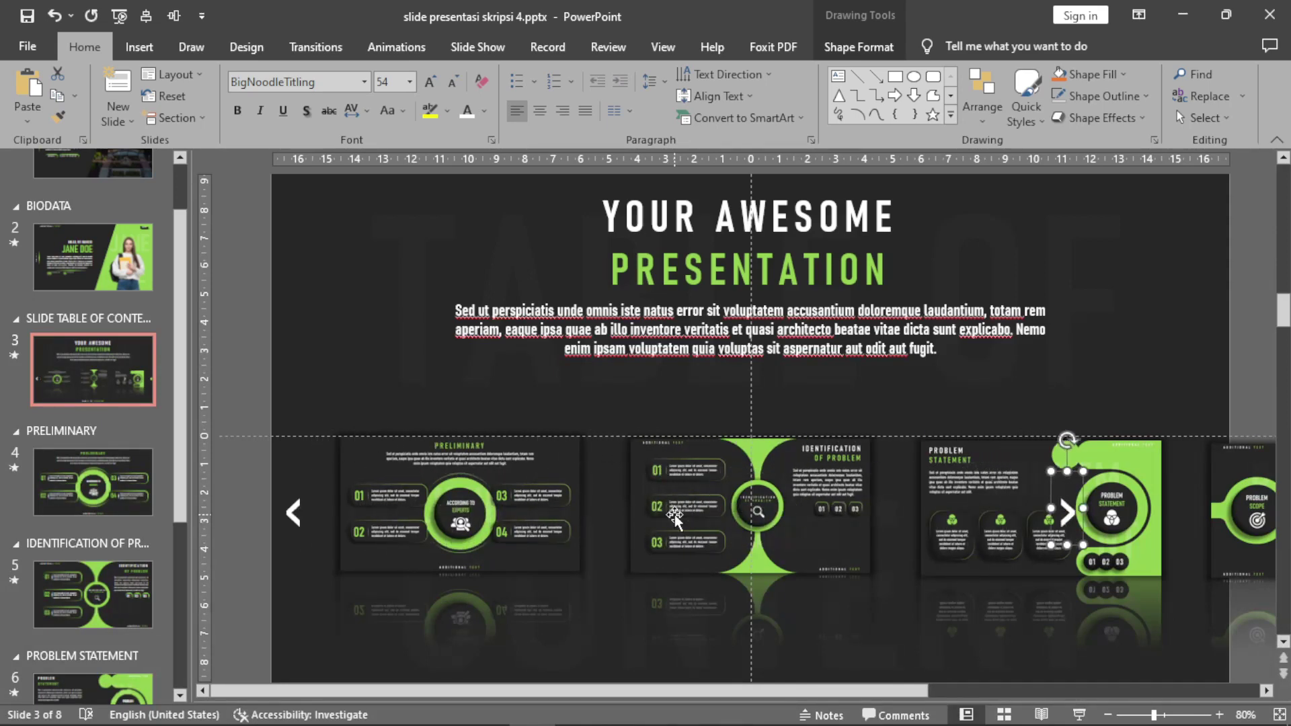
key(Right)
key(Right)
key(Right)
key(Right)
key(Right)
key(Right)
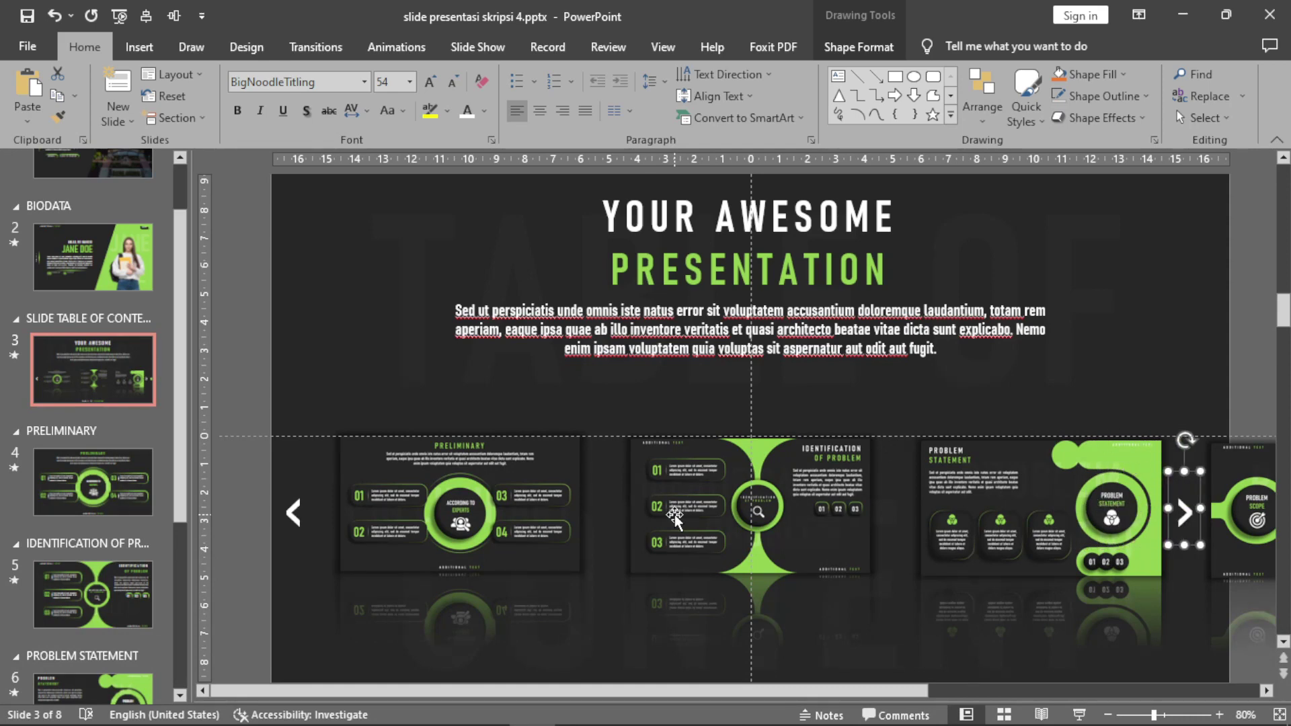
key(Right)
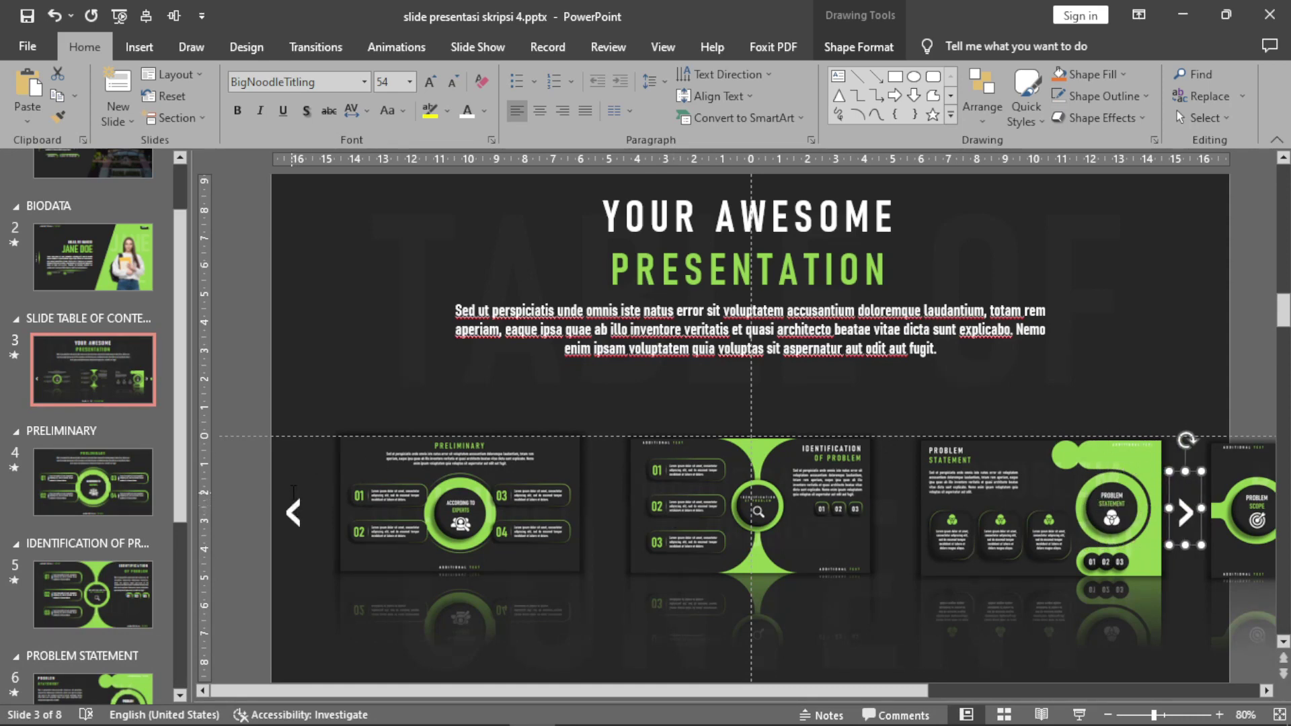
Nudge the < arrow slightly further left, then shrink the view a little
click(294, 498)
click(311, 494)
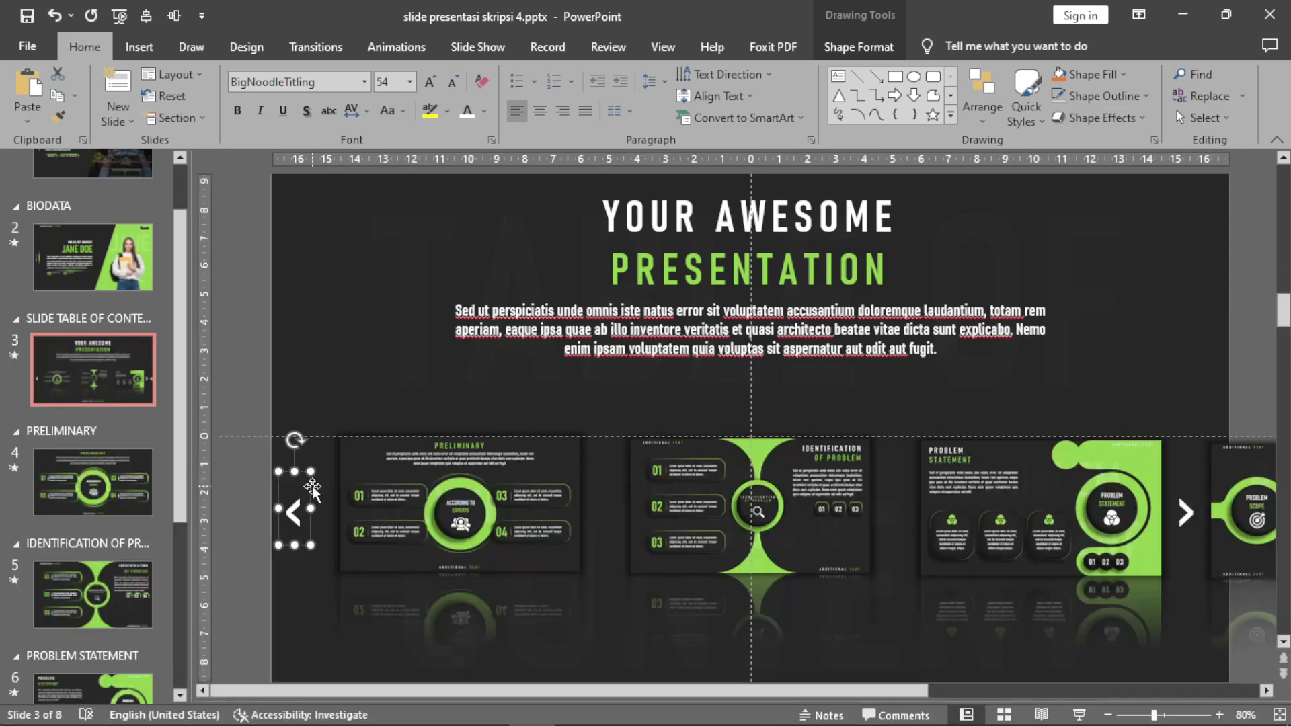
key(Left)
key(Left)
key(Left)
key(Left)
key(Left)
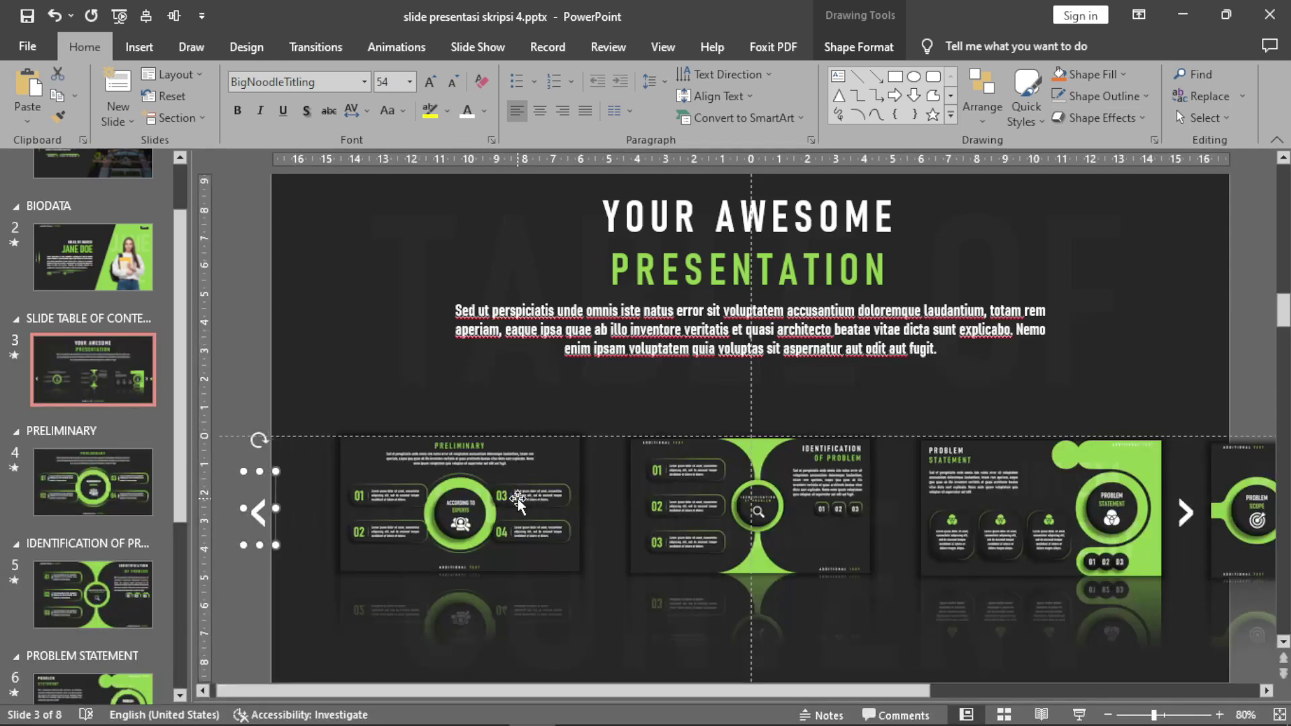
key(Left)
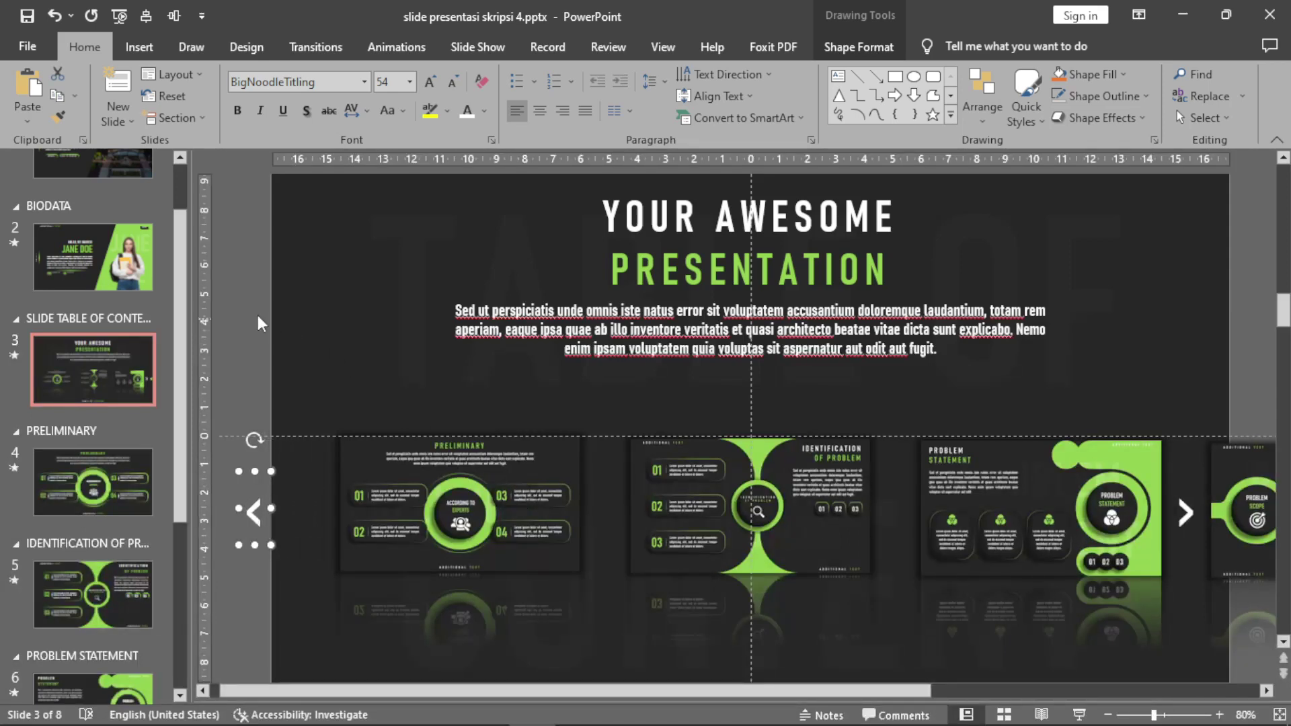
click(245, 318)
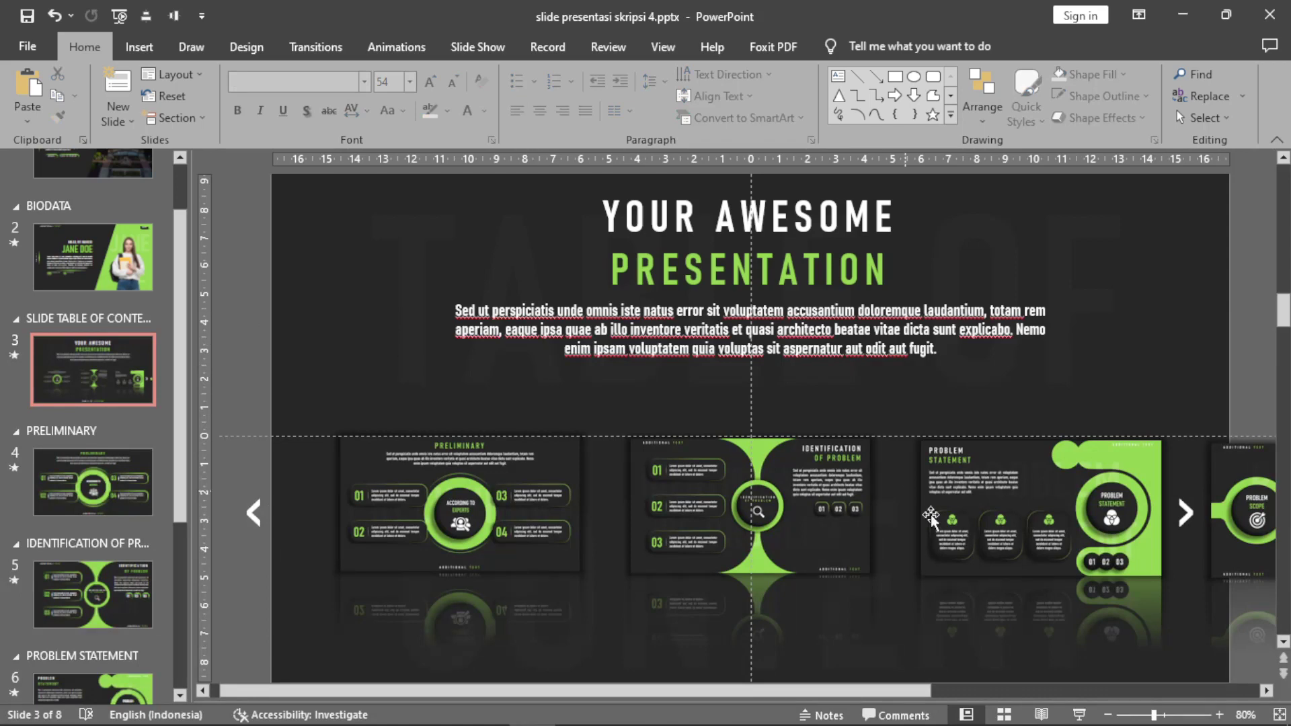
click(1107, 715)
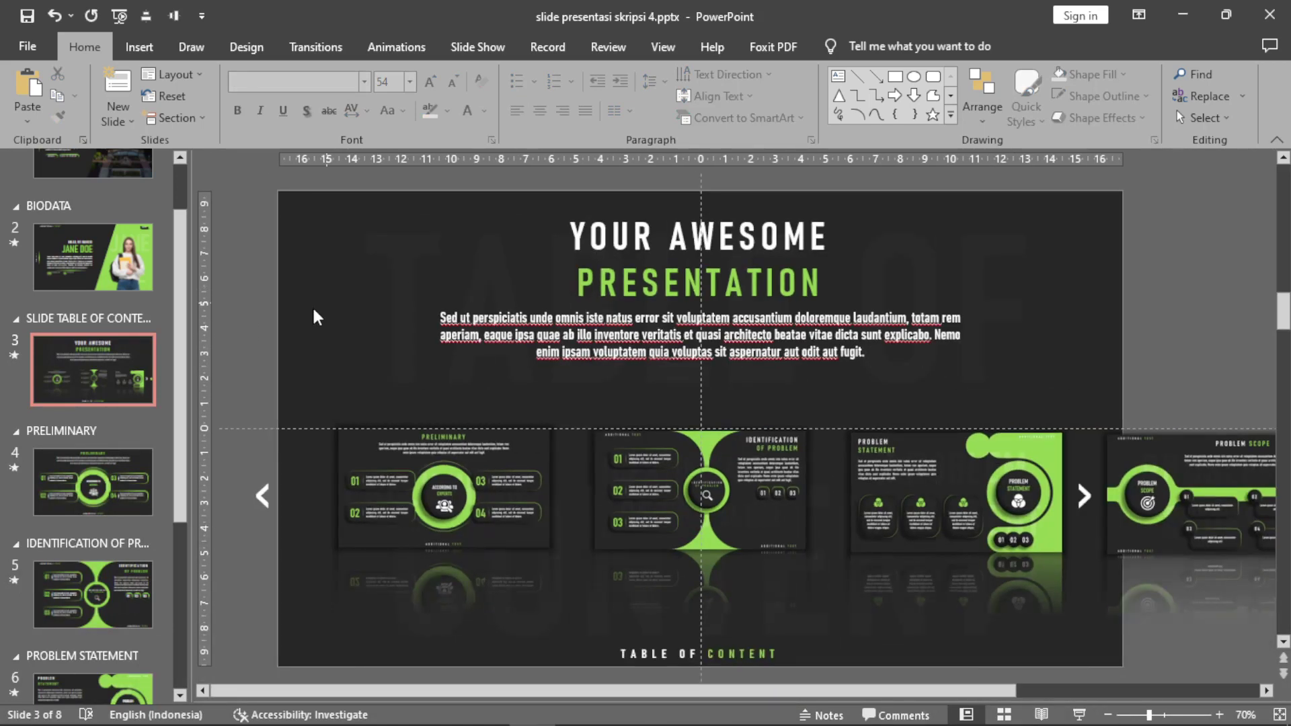
Duplicate the table-of-contents slide 3 as a new slide 4
click(116, 339)
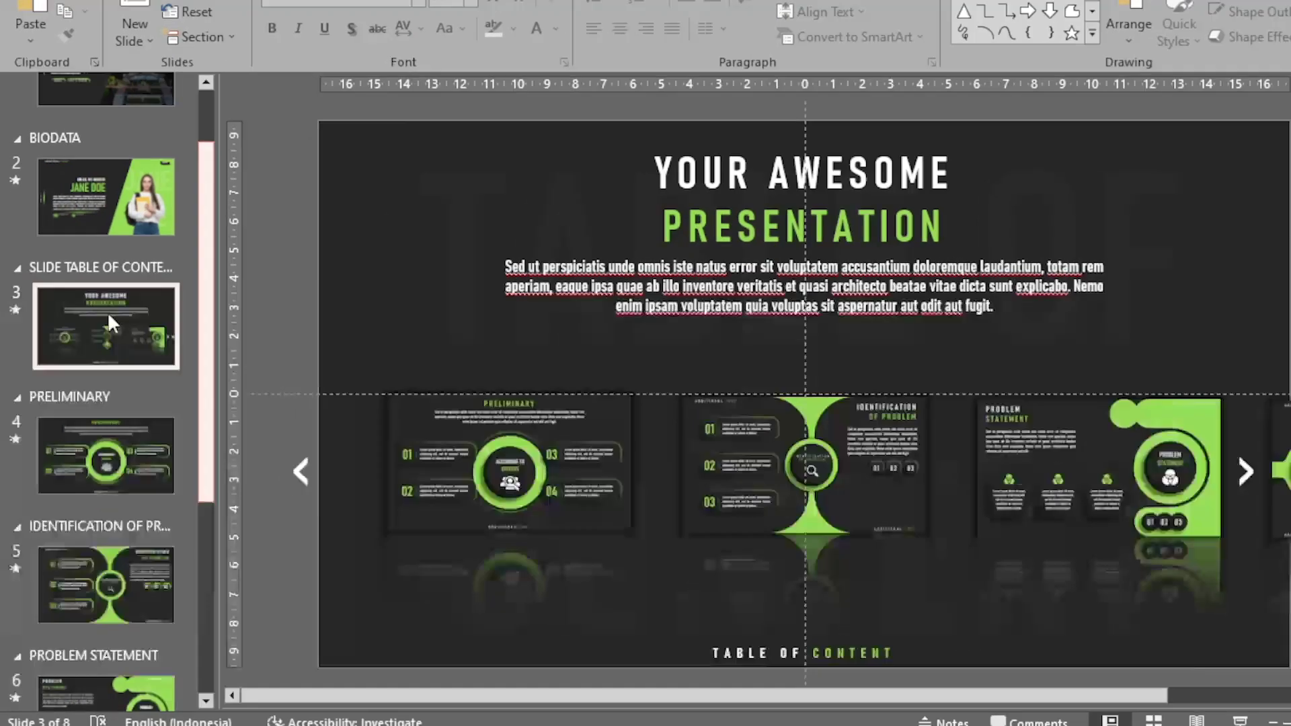
right_click(93, 357)
click(164, 511)
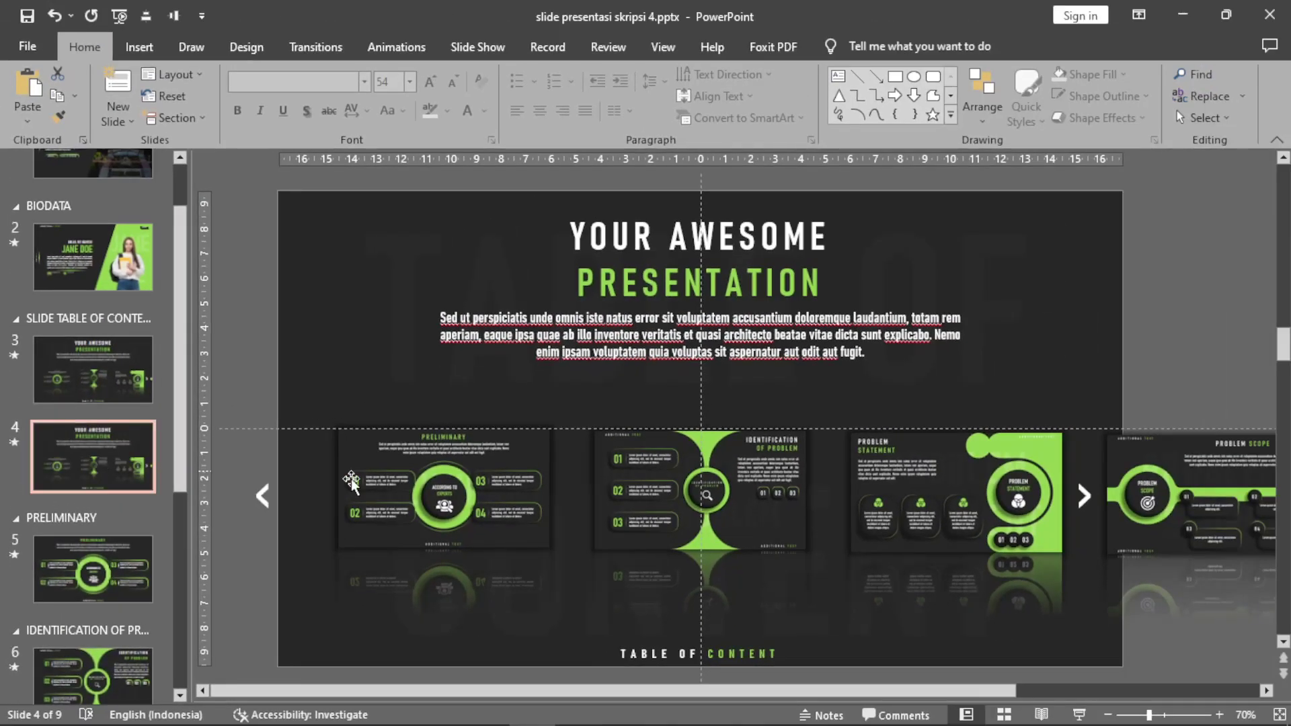
On slide 4, shift the carousel group left so Problem Scope and Research Purposes are centred
click(468, 479)
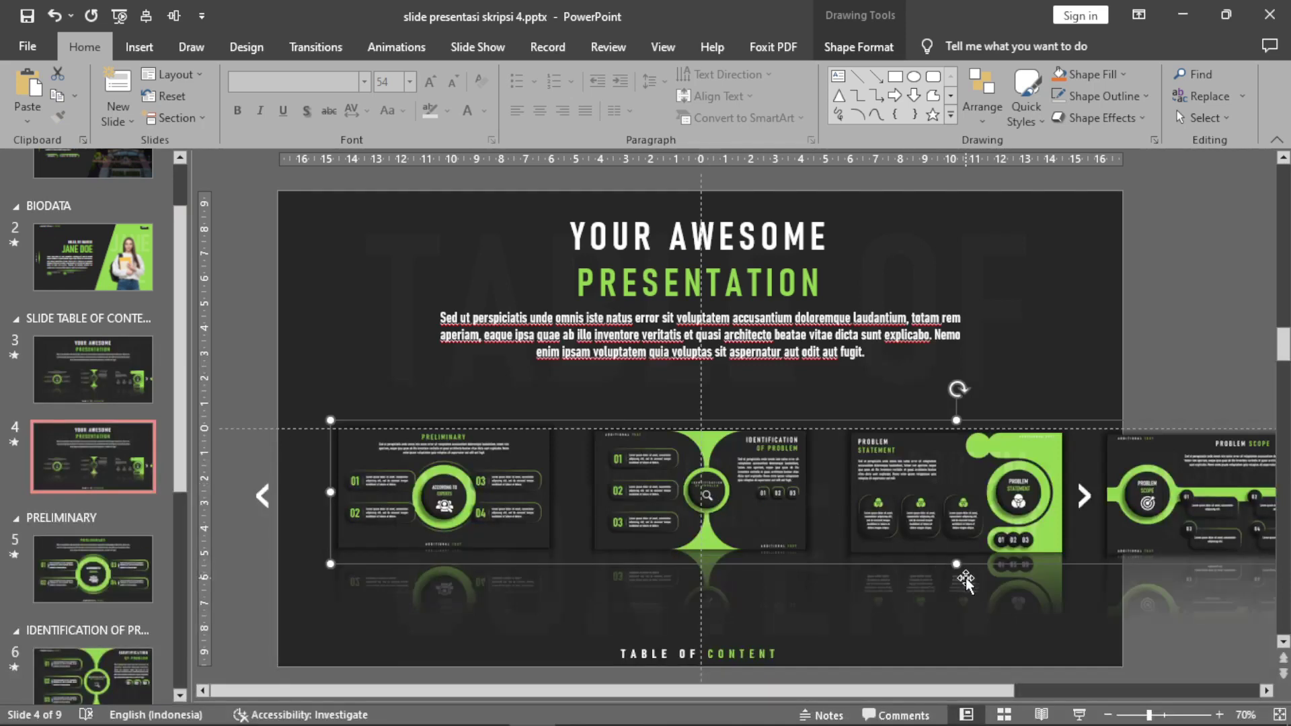
click(1107, 715)
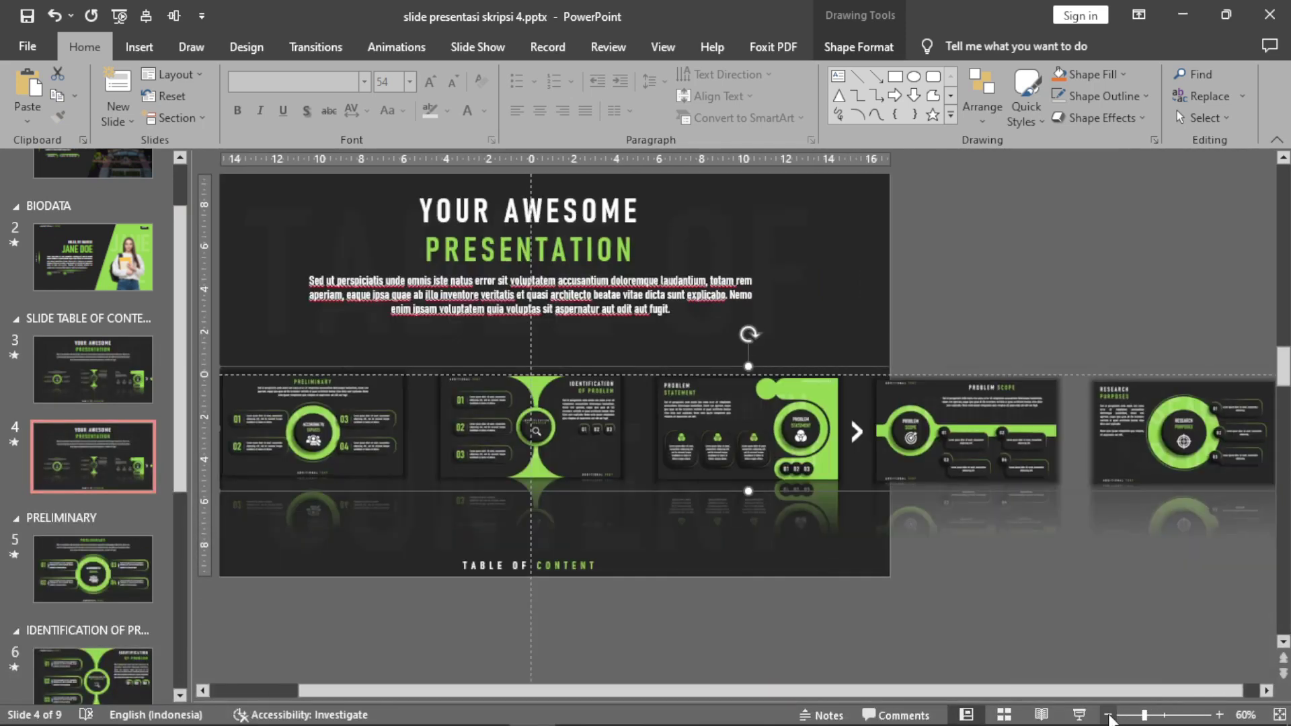
click(201, 691)
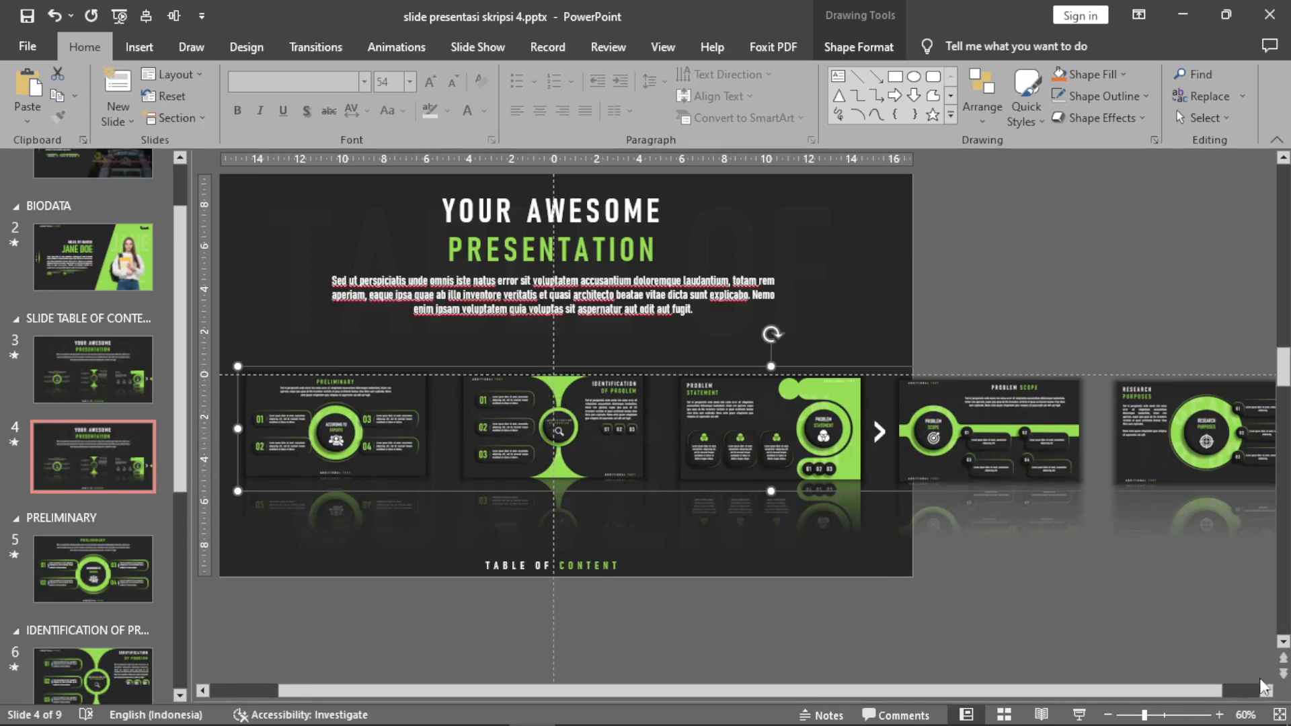
scroll(1181, 439, left, 2)
scroll(1181, 440, left, 2)
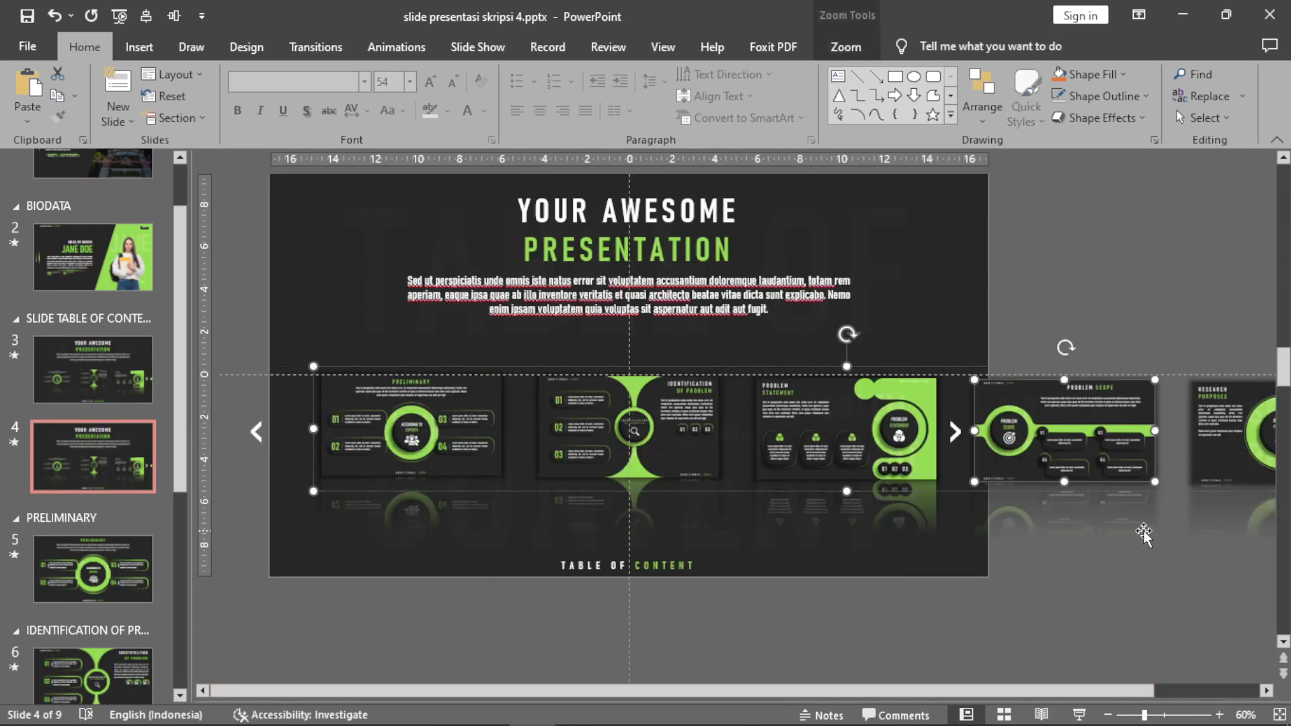
key(ctrl+z)
key(ctrl+z)
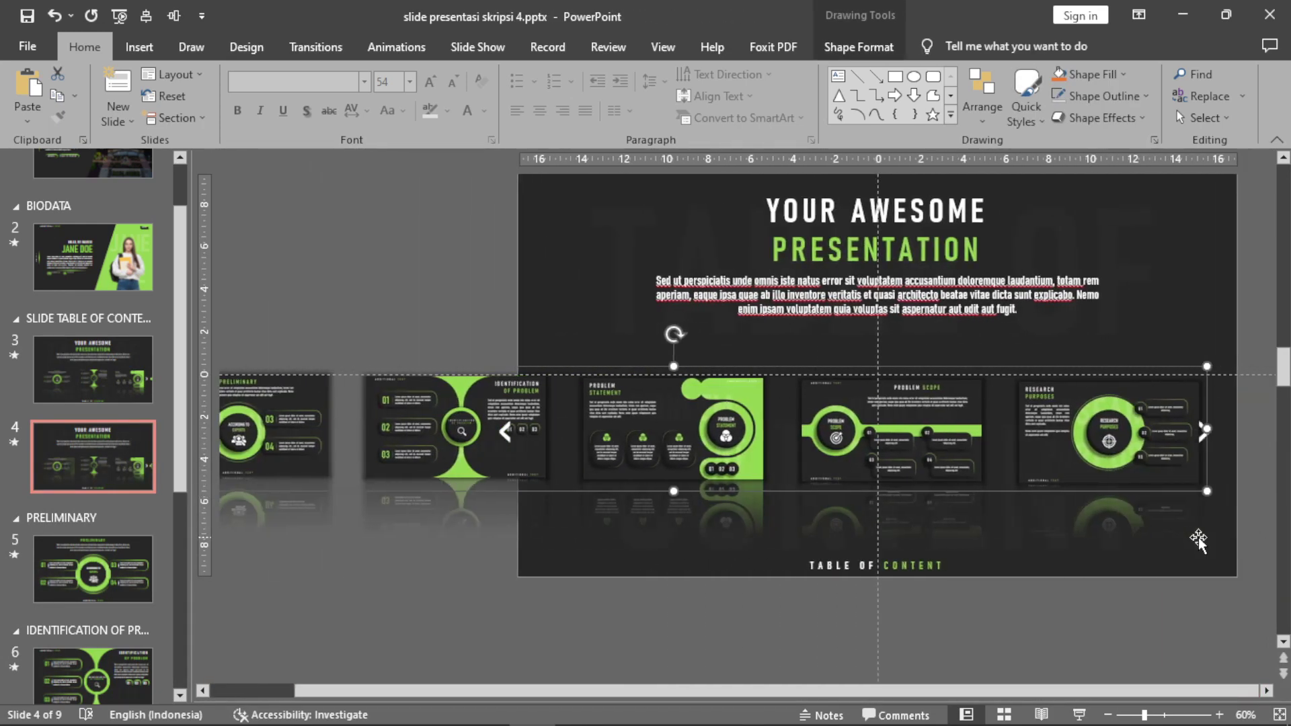
key(ctrl+z)
scroll(1159, 432, down, 2)
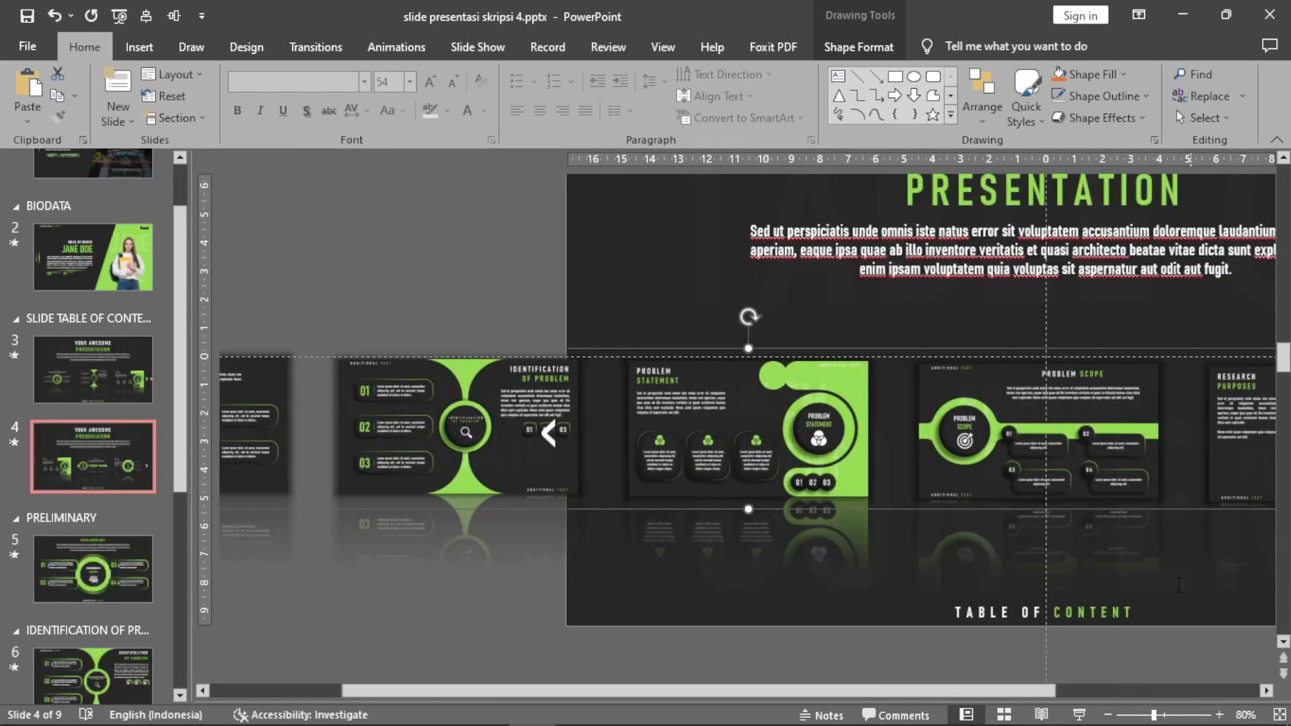
ctrl+scroll(1159, 432, up, 2)
key(ctrl+z)
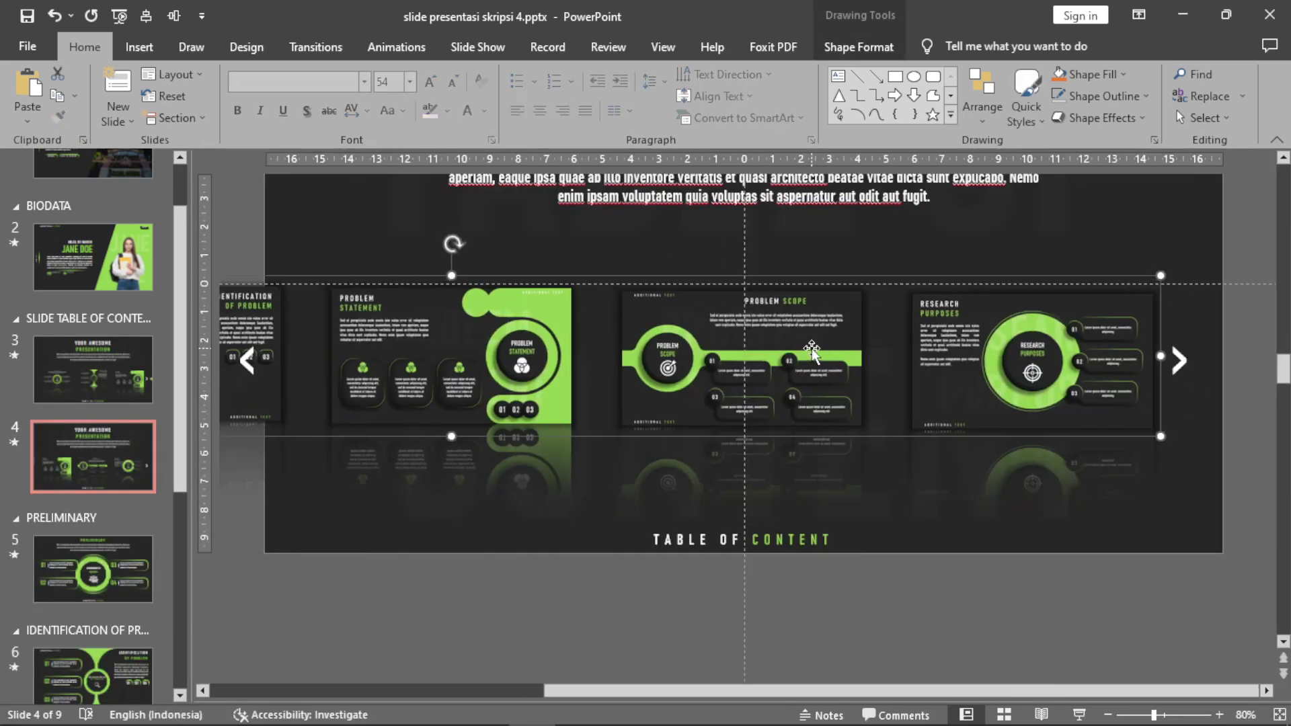
key(ctrl+z)
key(ctrl+z)
key(ctrl+z)
key(ctrl+z)
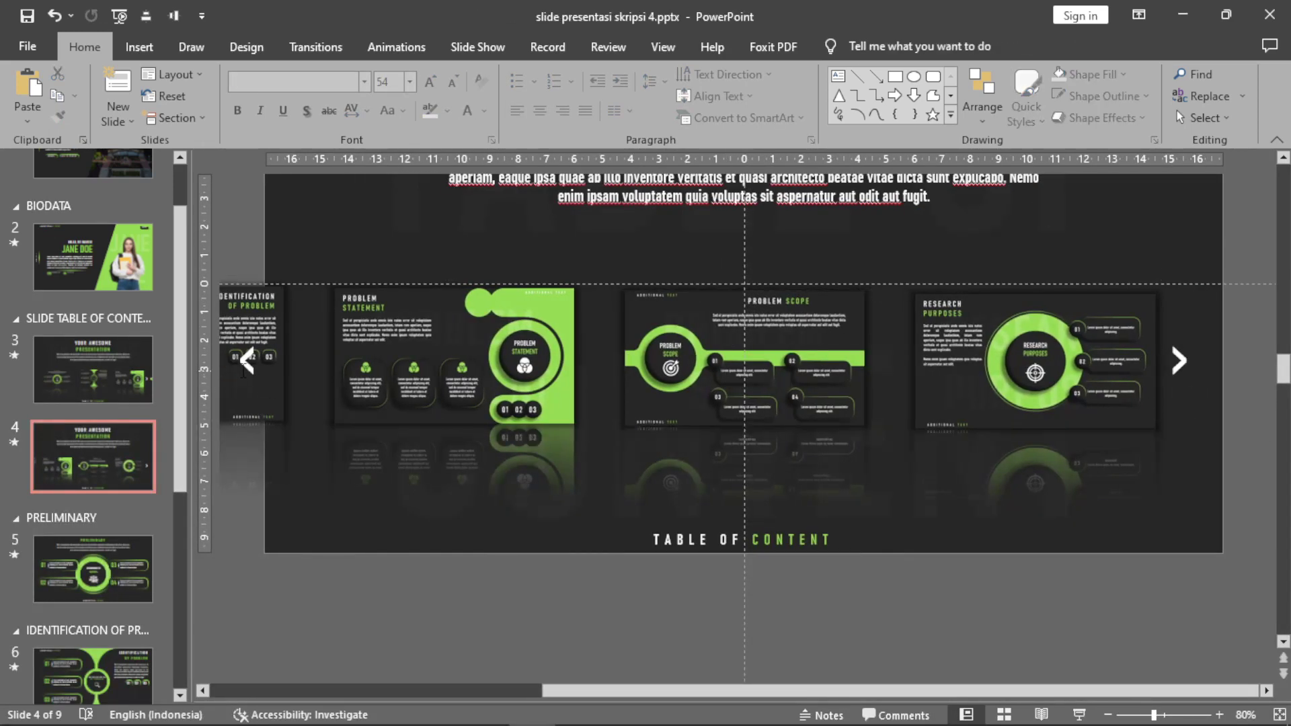
key(ctrl+z)
key(ctrl+z)
Reposition the left and right arrows to flank the shifted carousel, then return to slide 3
click(262, 370)
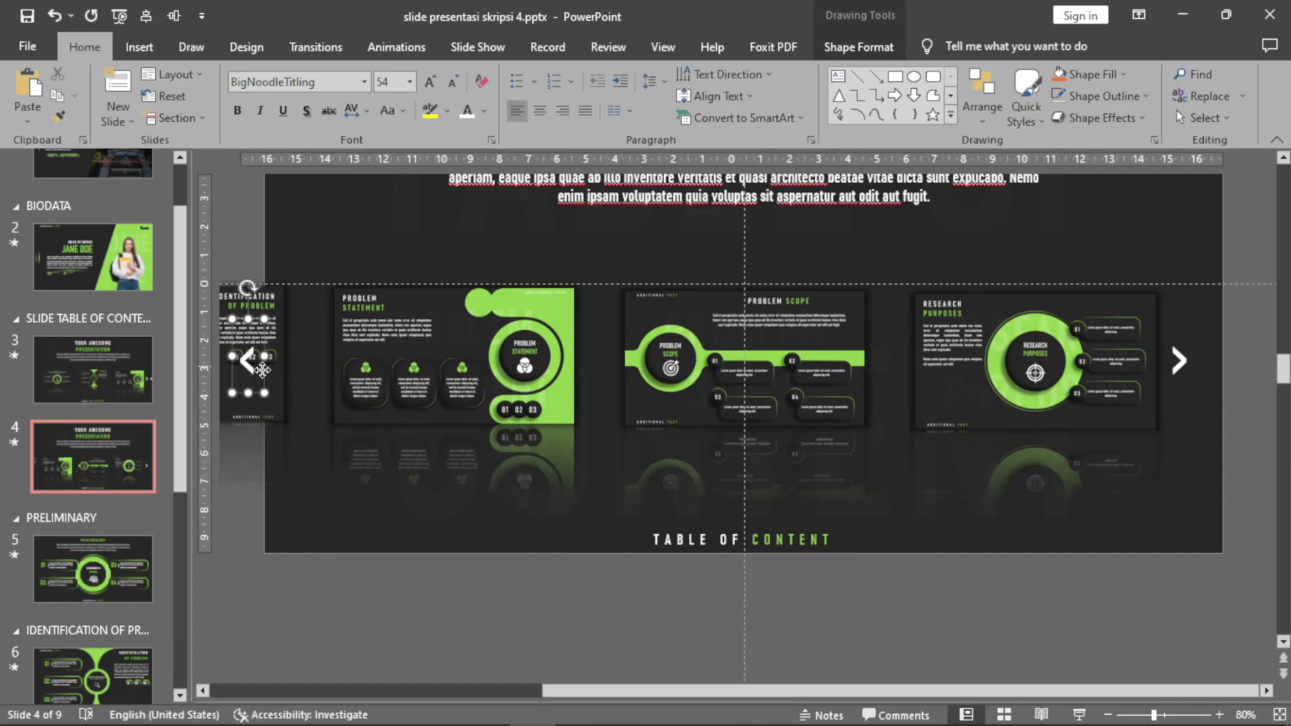
key(Right)
key(Right)
key(Right)
key(Right)
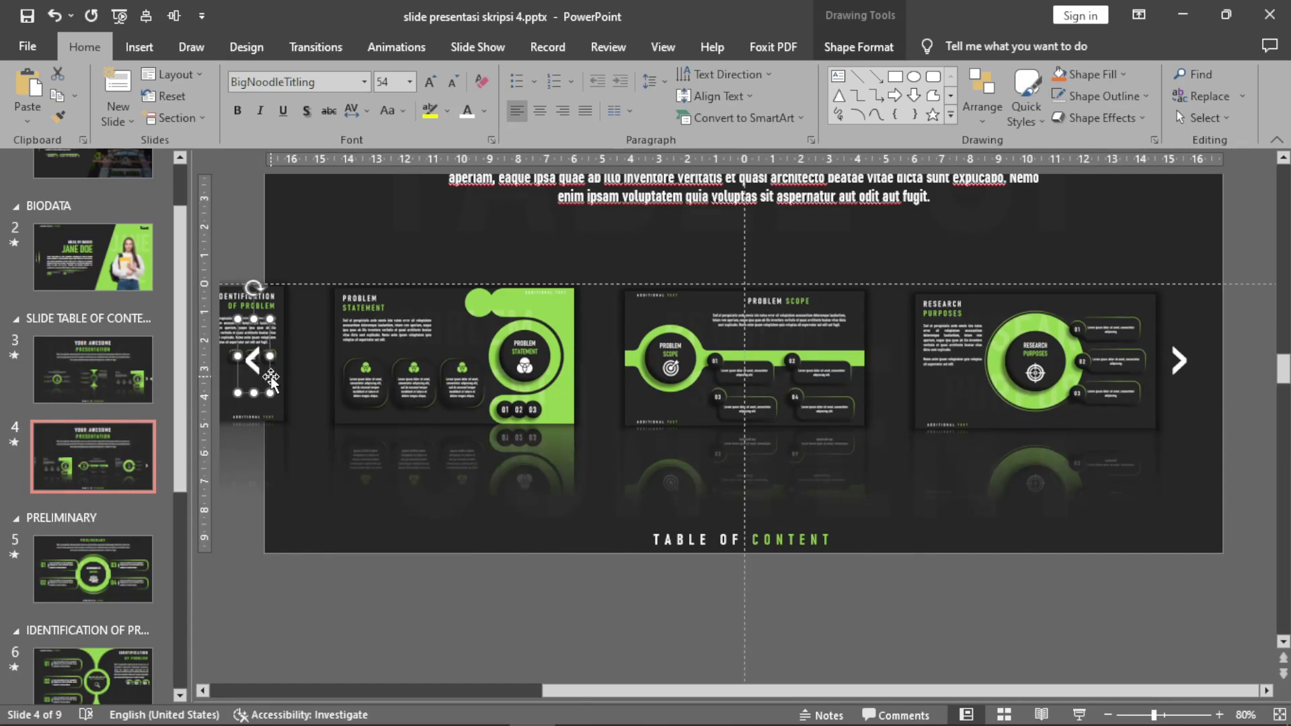
key(Right)
key(Right)
key(Right)
key(Right)
key(Right)
key(Right)
key(Right)
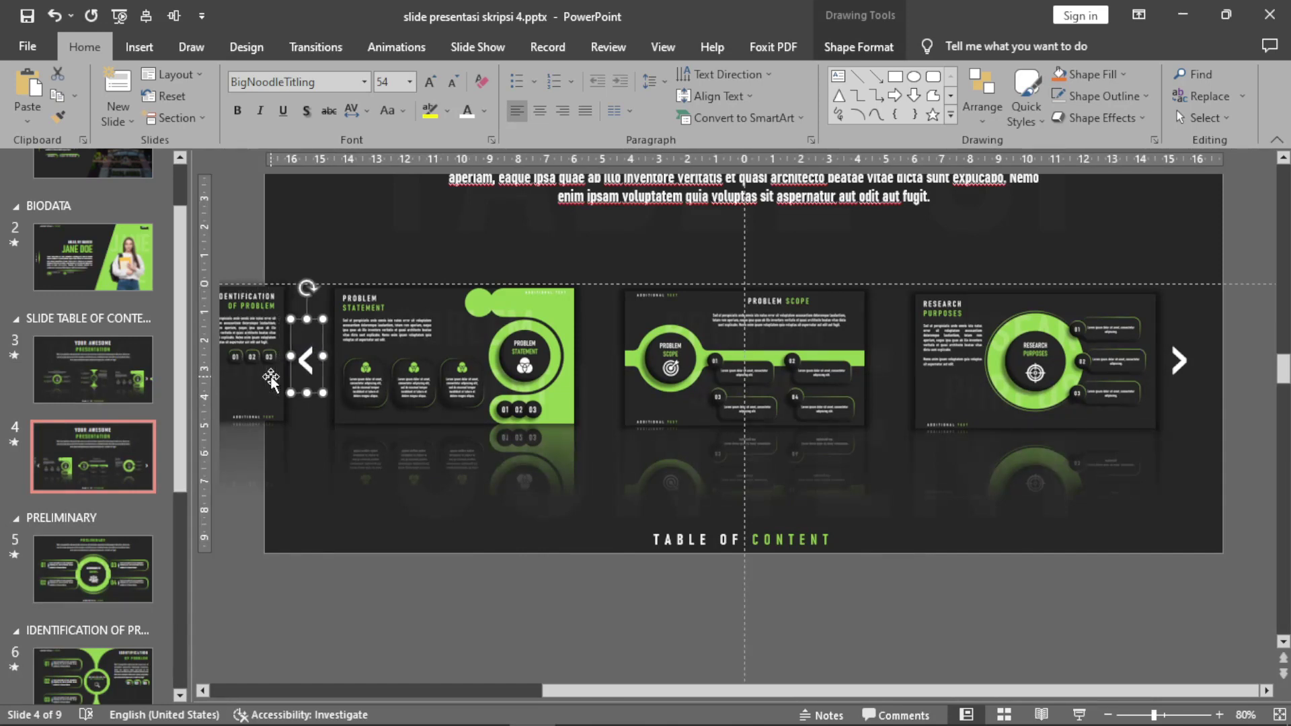
key(Right)
key(Right)
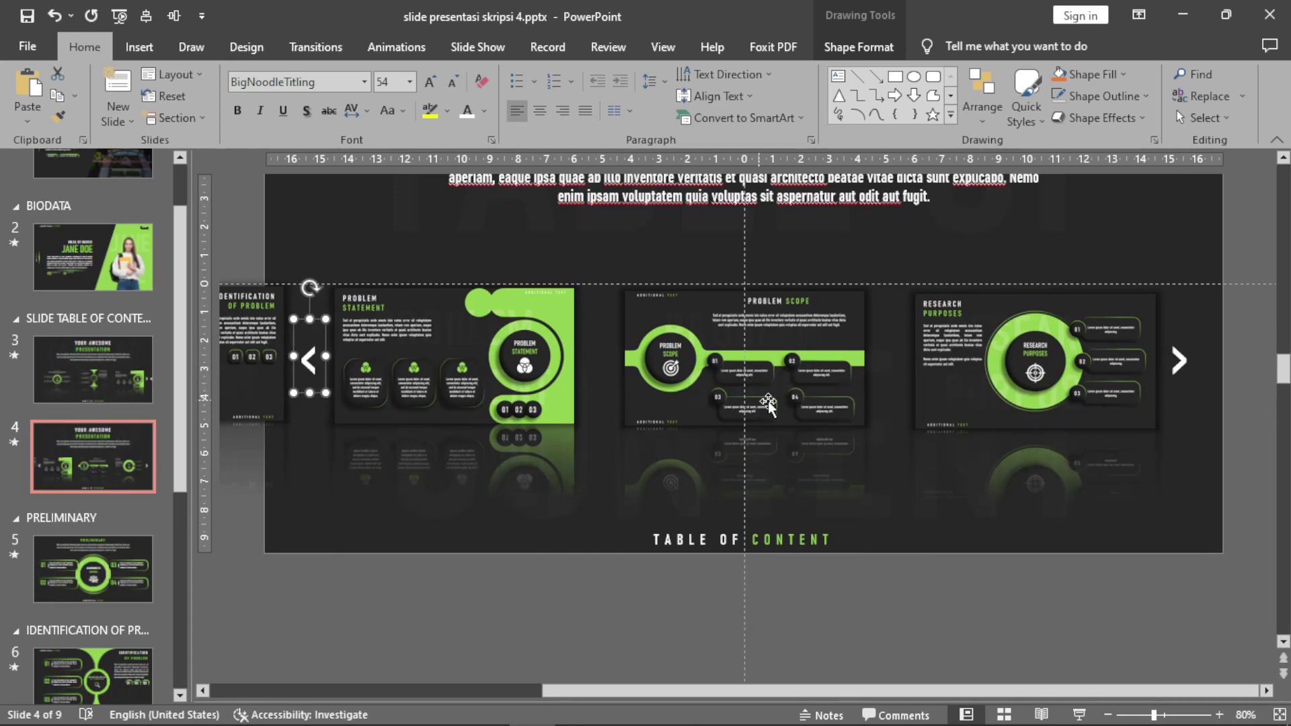
click(1181, 363)
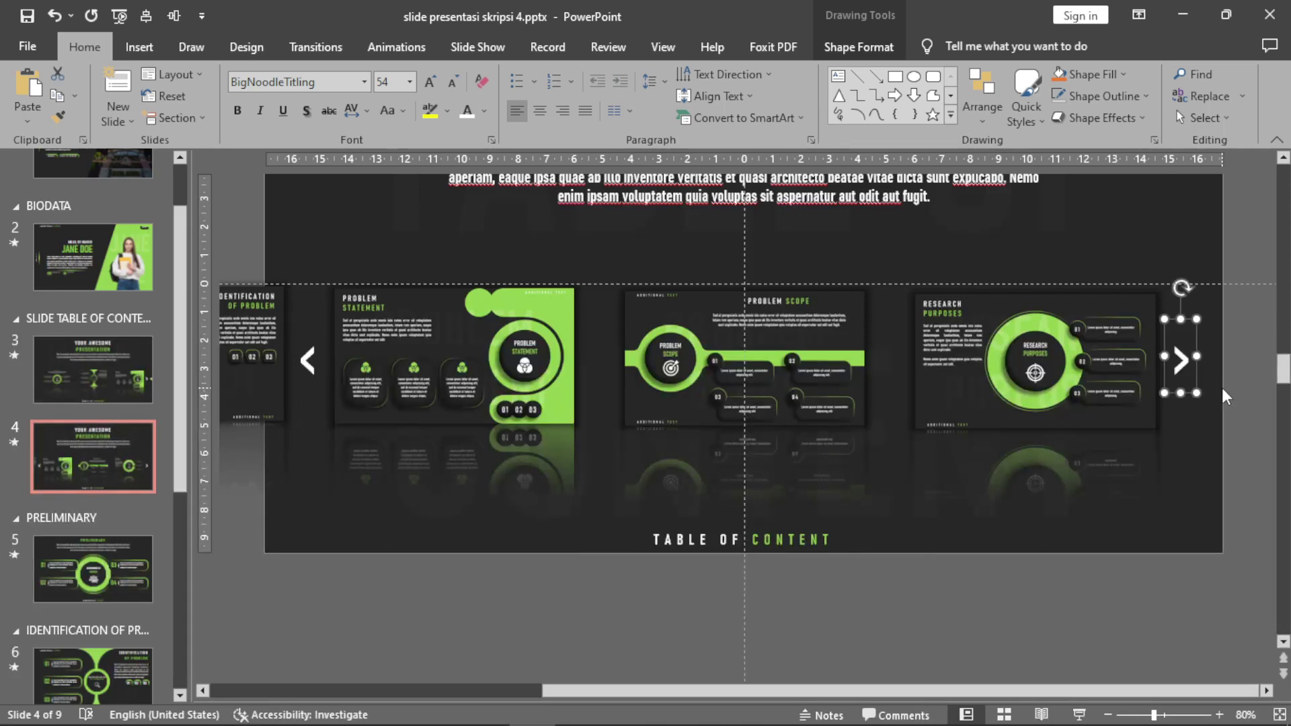
key(Right)
key(Right)
key(Right)
key(Right)
key(Right)
key(Right)
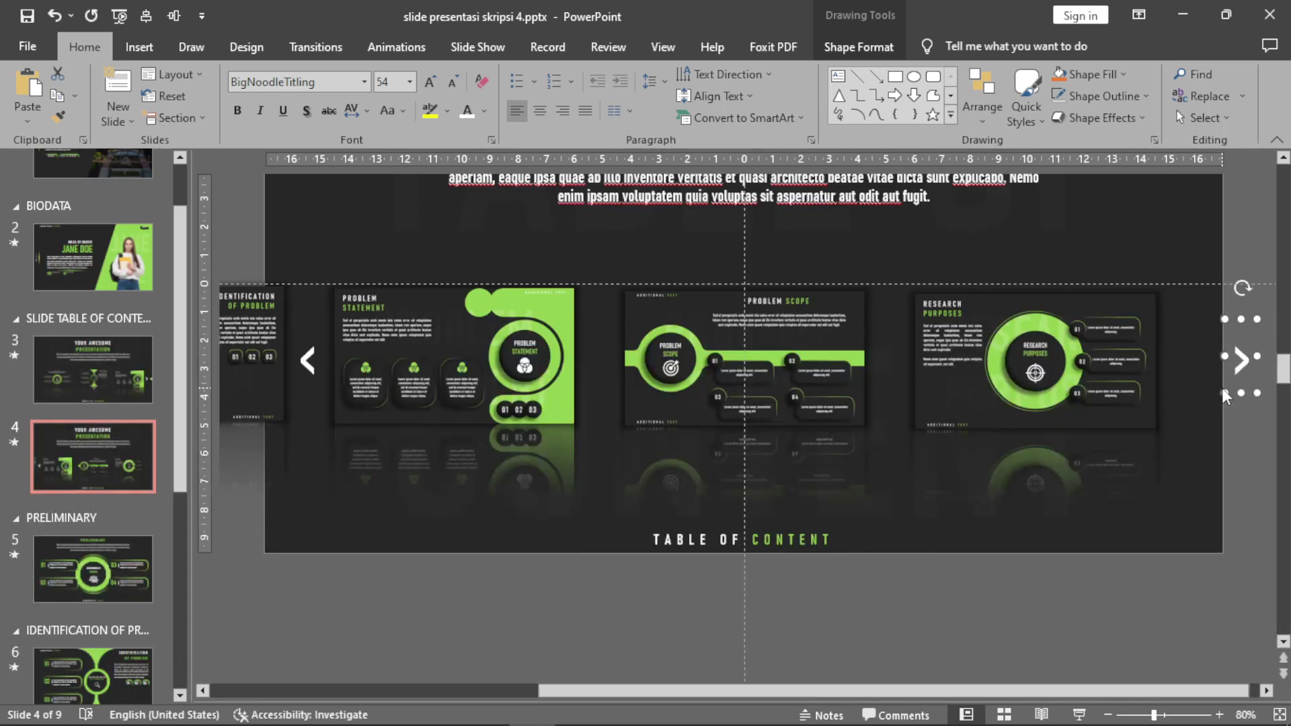
key(Right)
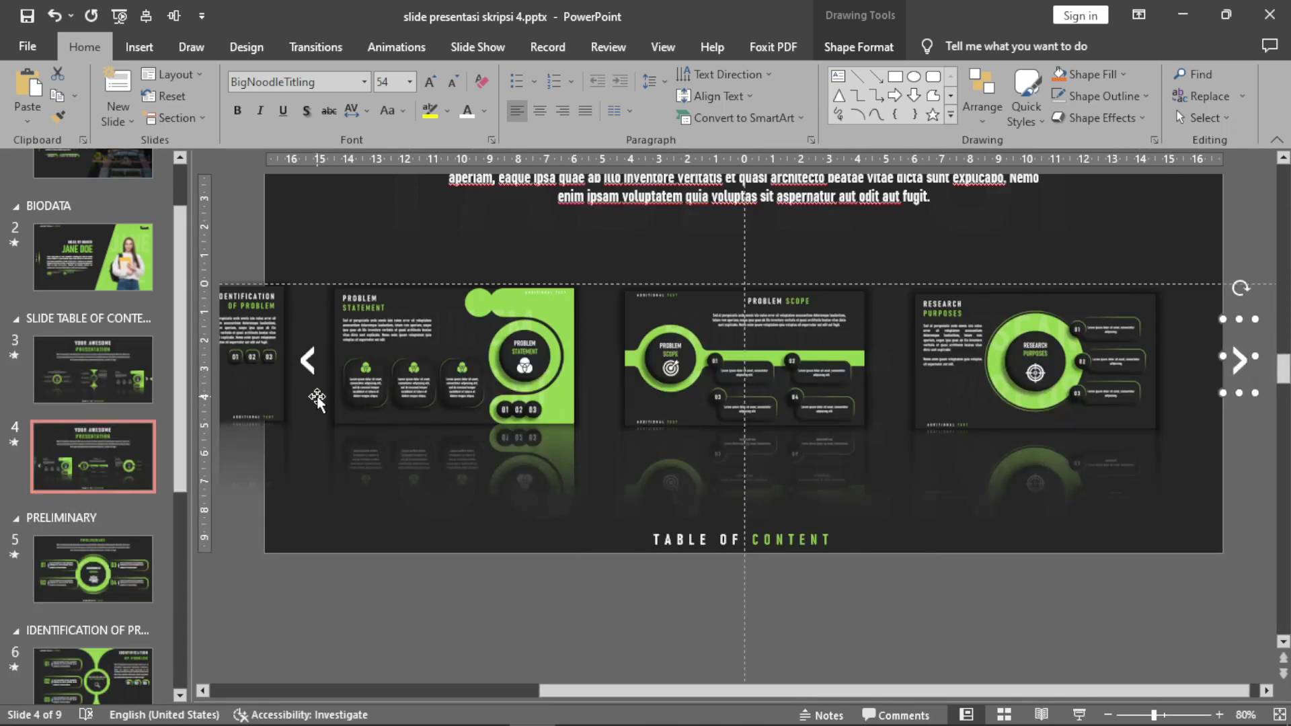
click(102, 374)
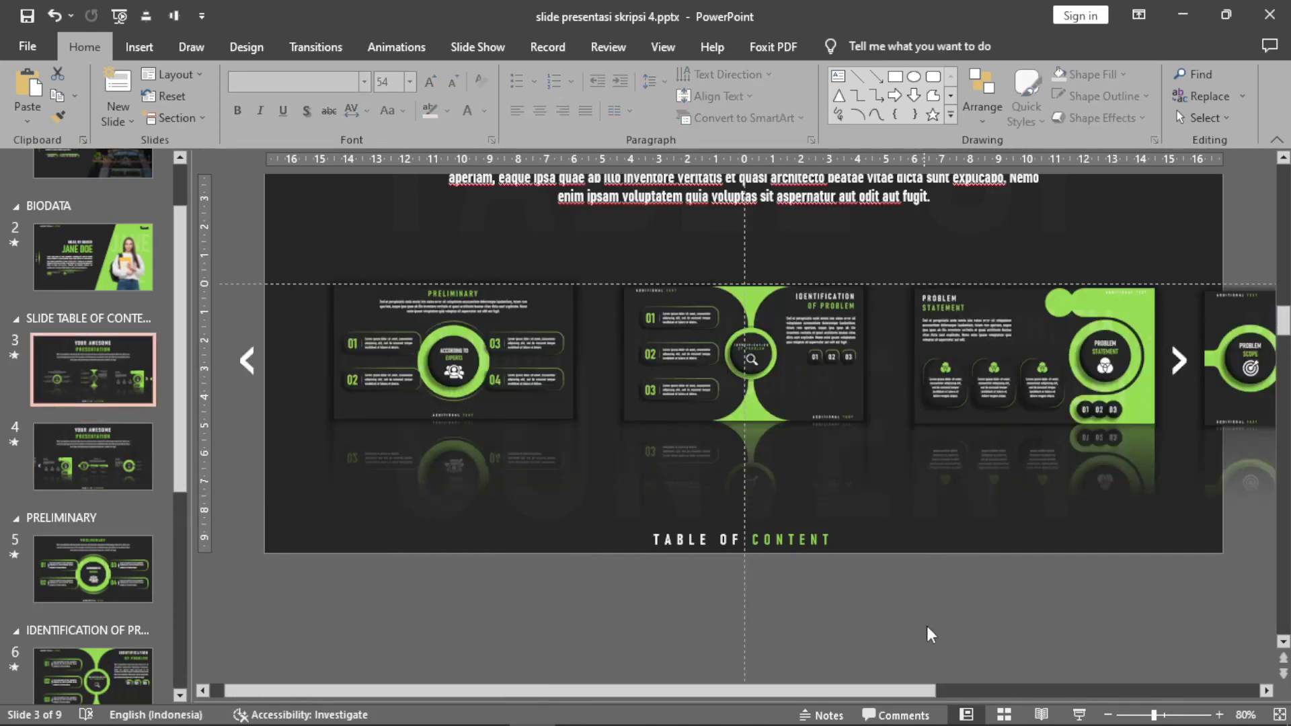
Zoom out and flip between slides 3 and 4 to compare the two carousel positions
click(1104, 718)
click(1103, 718)
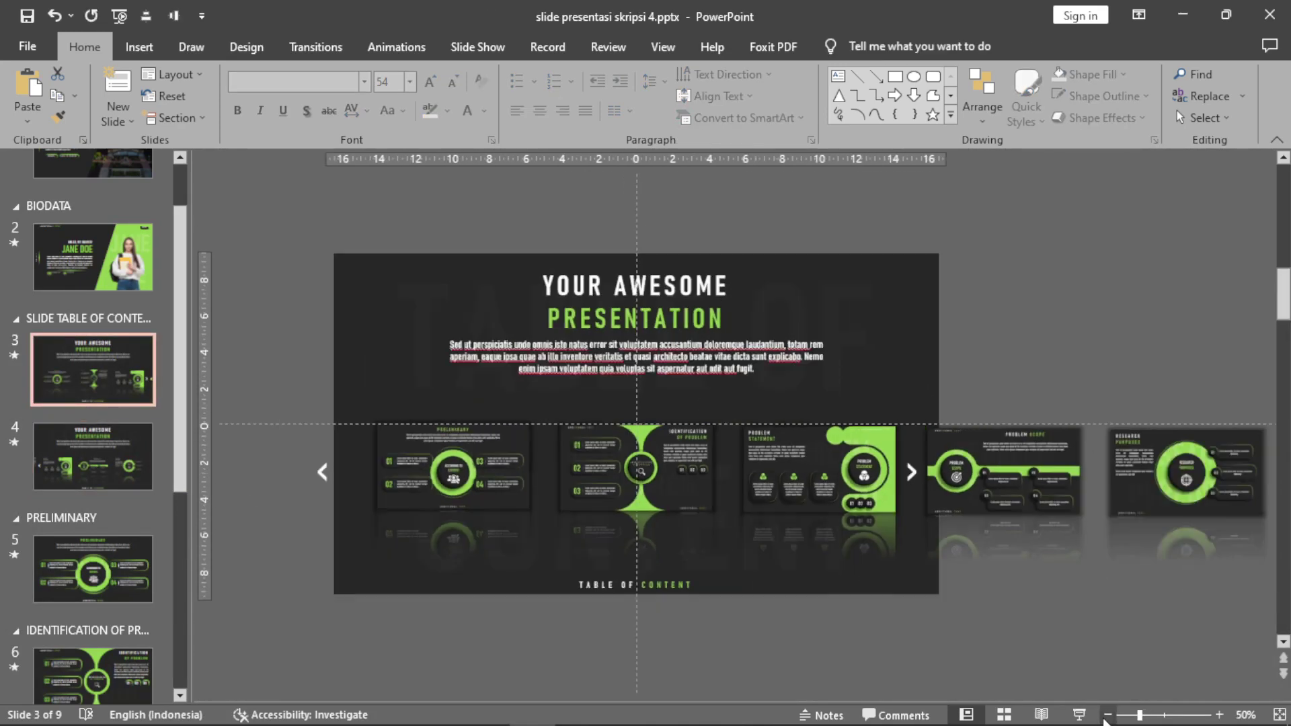
click(1103, 718)
click(1103, 718)
click(1106, 716)
click(99, 449)
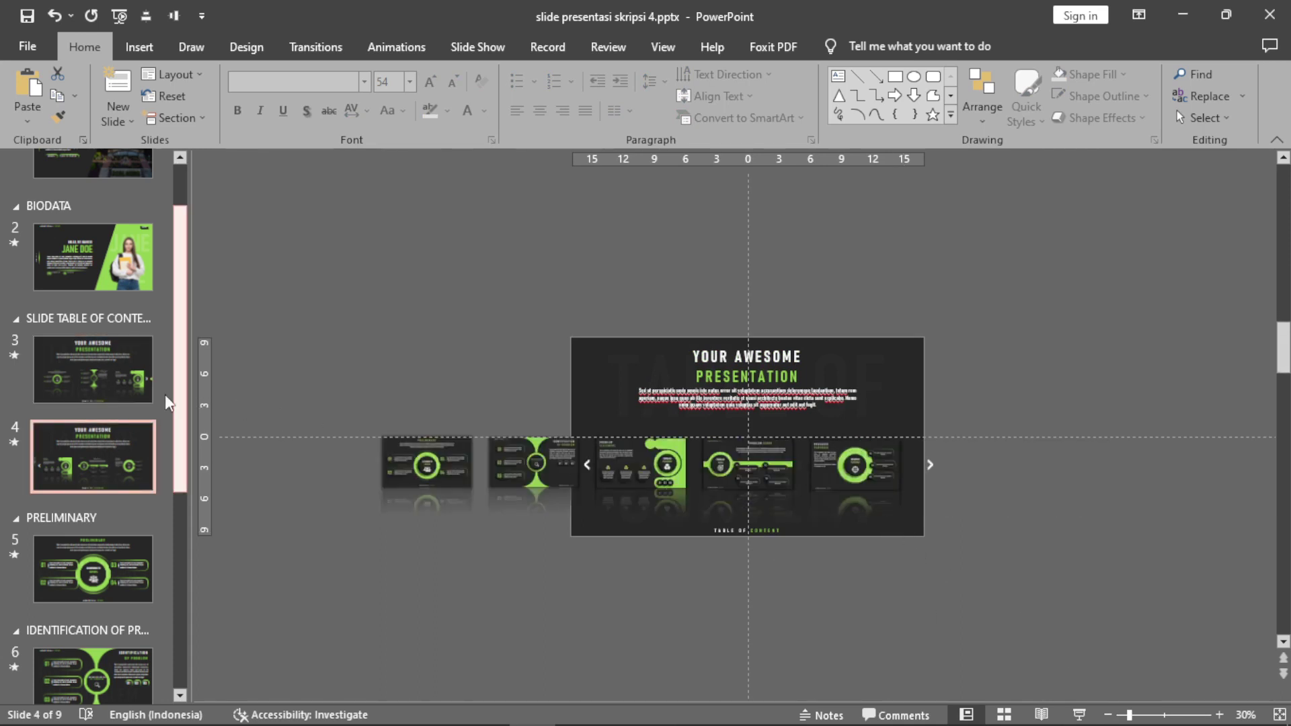
click(92, 376)
click(98, 459)
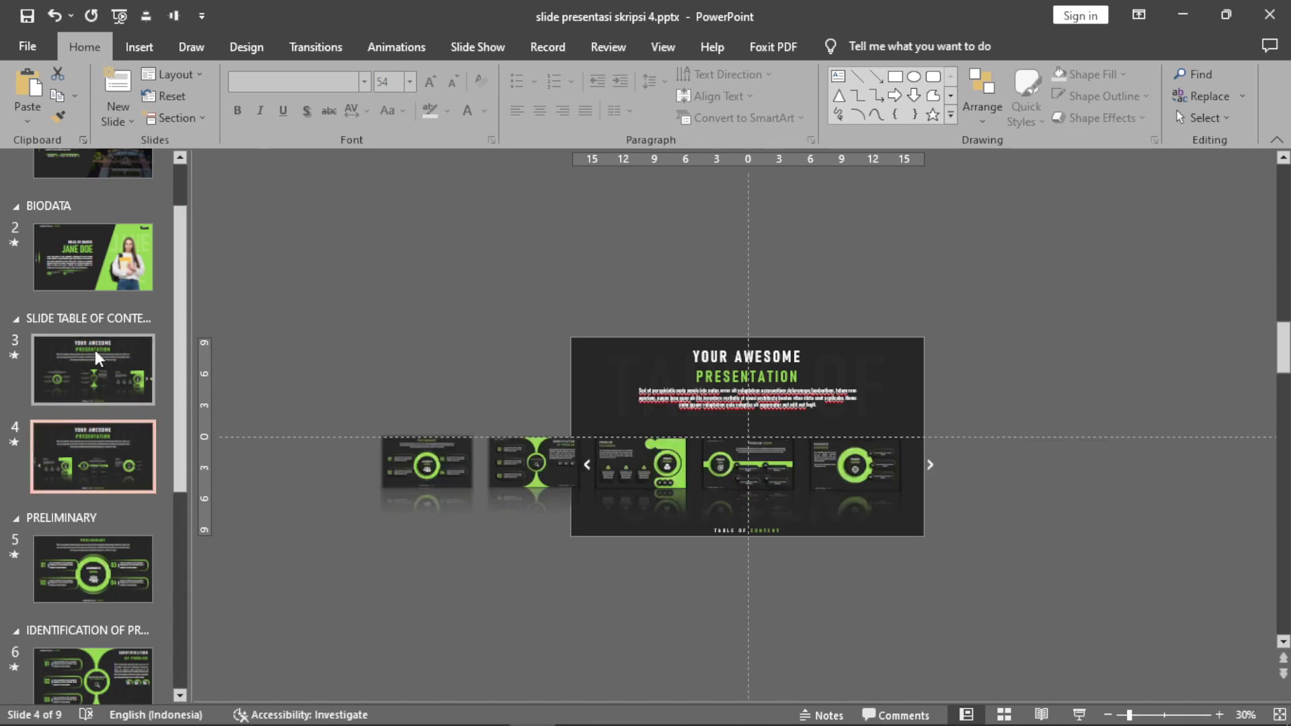
click(94, 363)
click(97, 458)
click(94, 358)
click(95, 461)
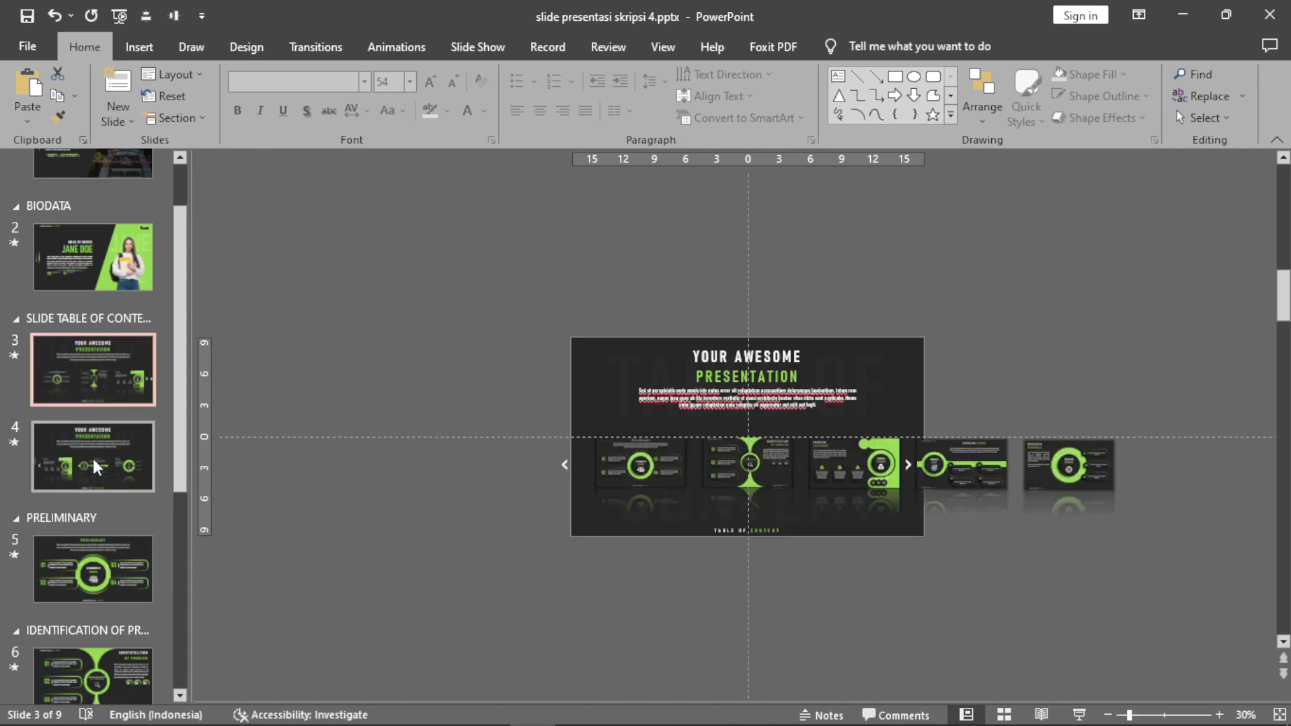
click(100, 376)
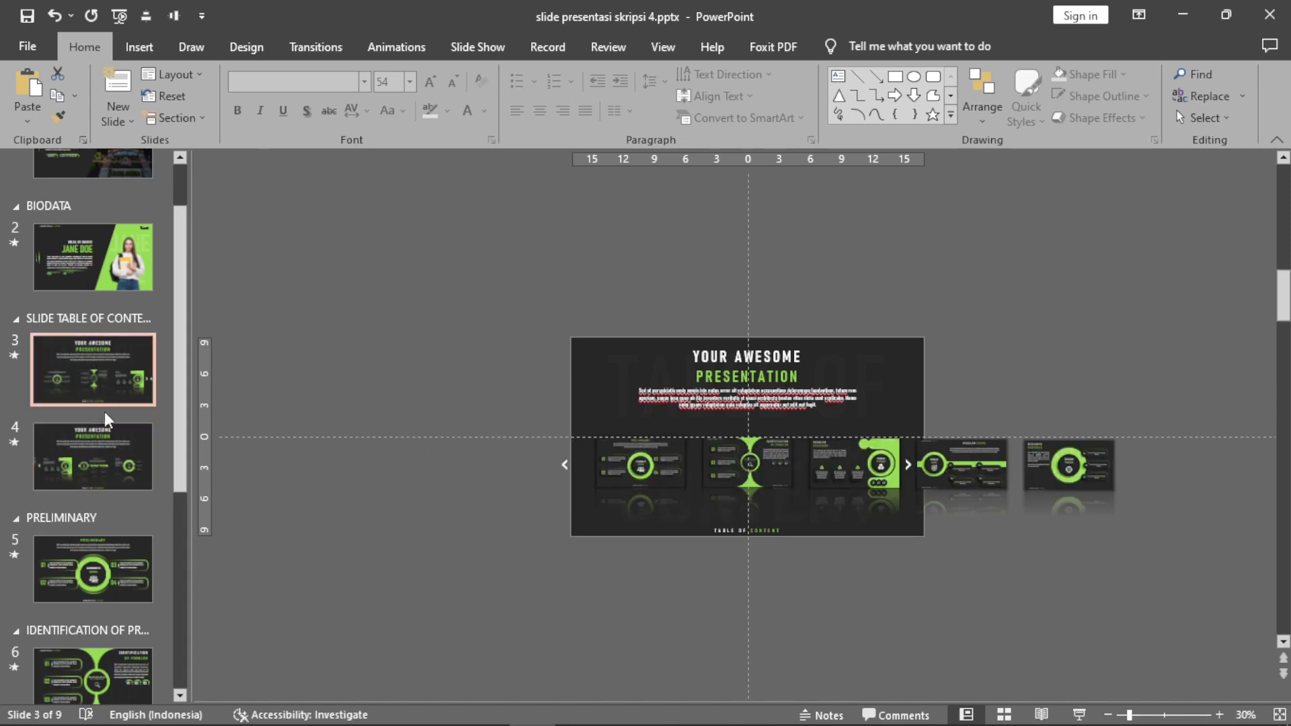
click(104, 456)
Apply the Morph transition to slide 3 and preview it gliding into slide 4
click(102, 390)
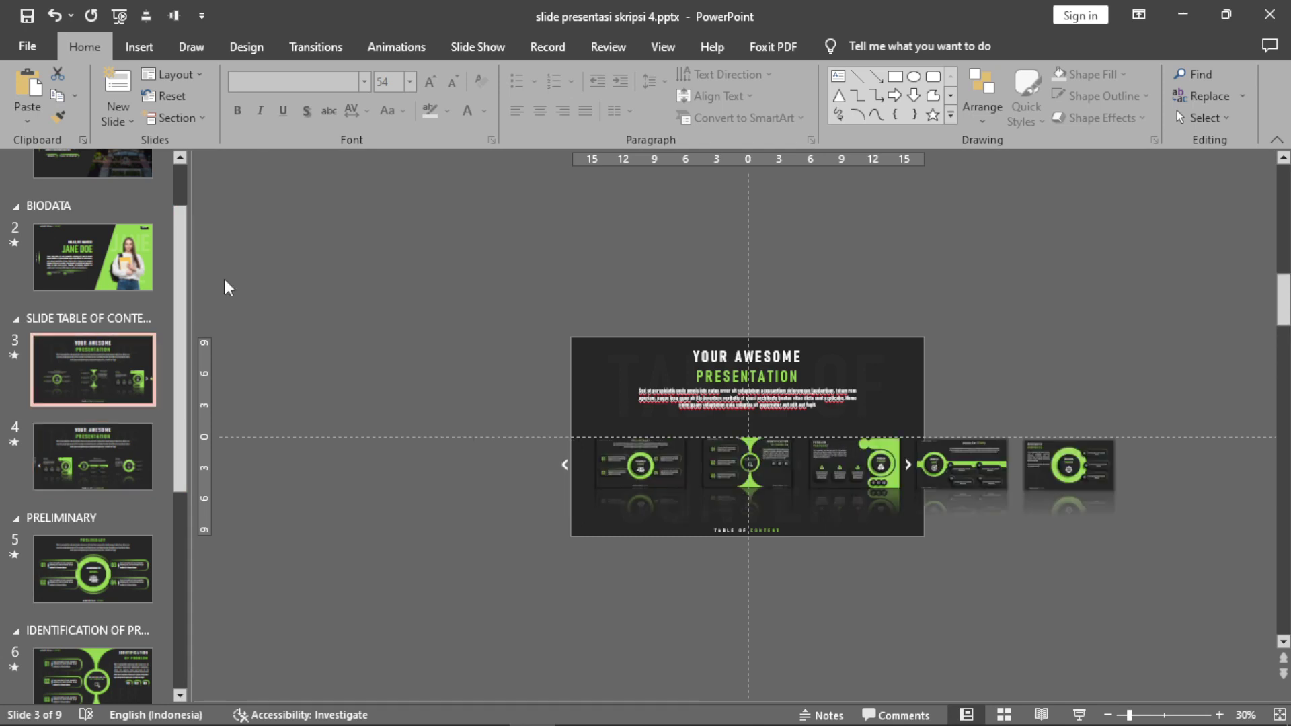
click(315, 46)
click(220, 86)
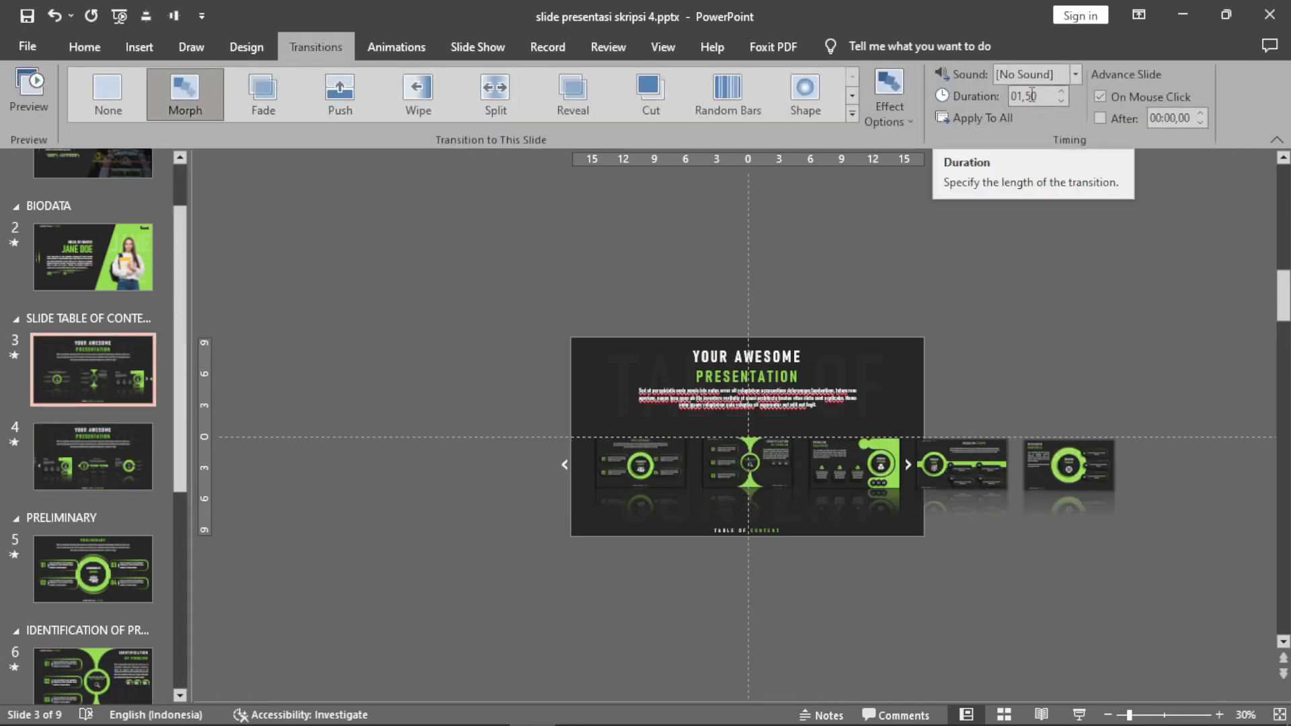
click(106, 431)
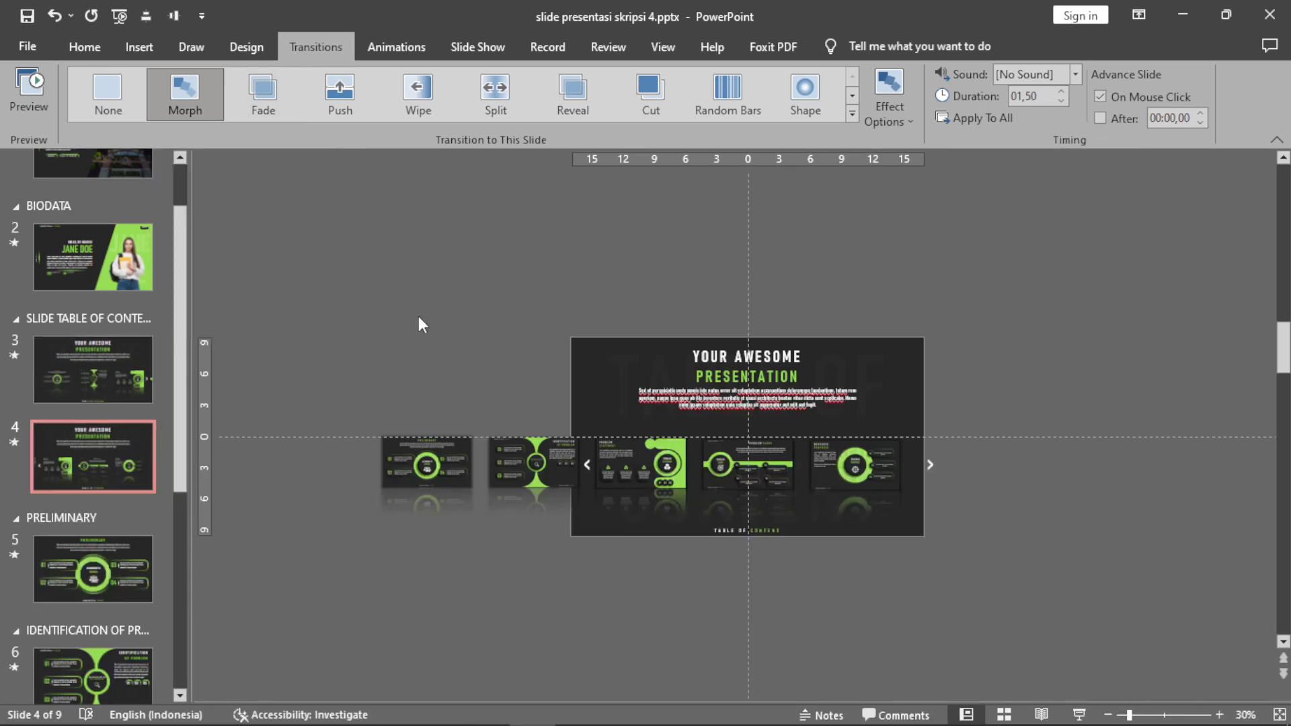
click(1220, 715)
click(1219, 715)
click(1219, 715)
click(1220, 716)
click(1219, 715)
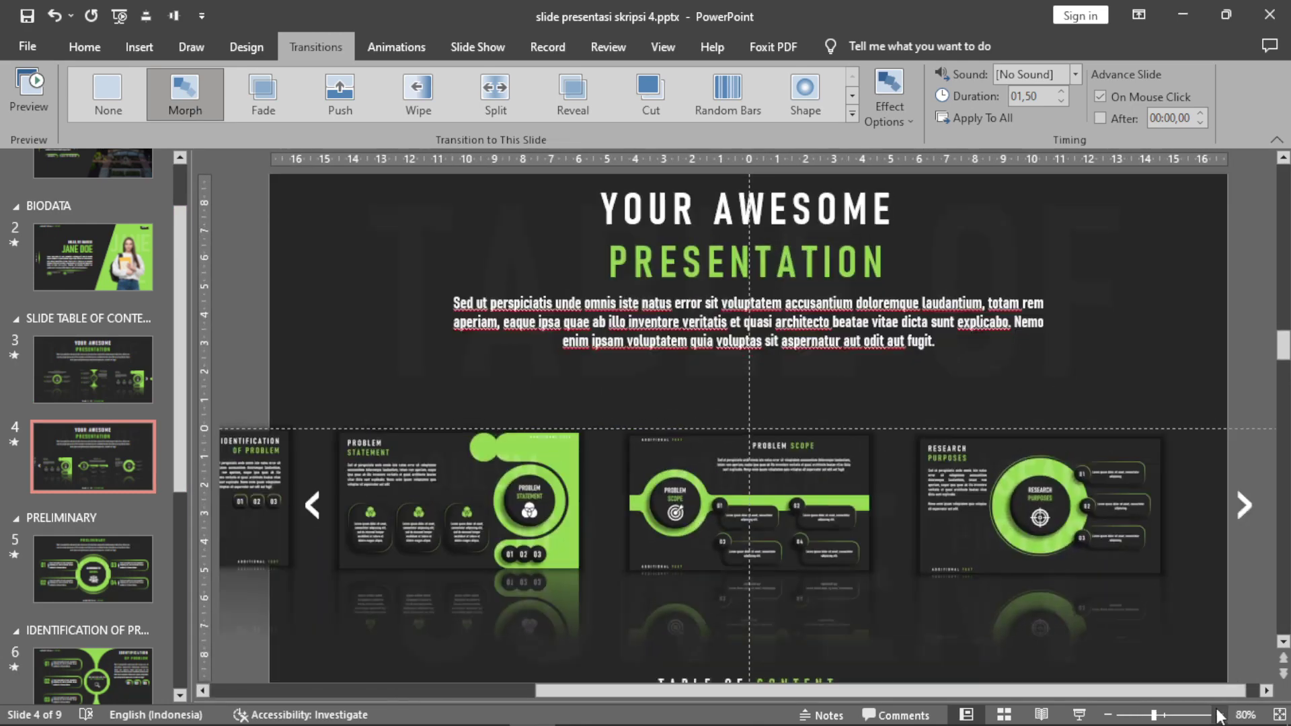
Hyperlink slide 3's right '>' arrow to Slide 4 using Place in This Document
click(116, 339)
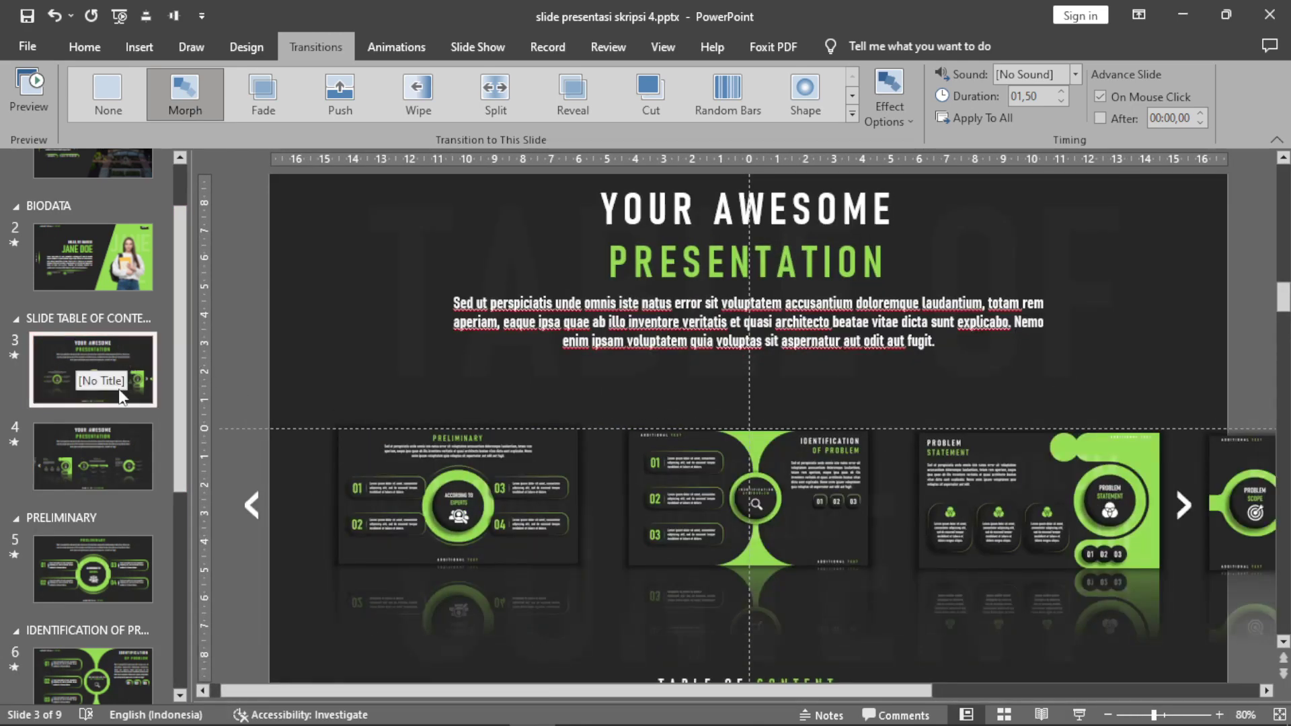
click(1184, 508)
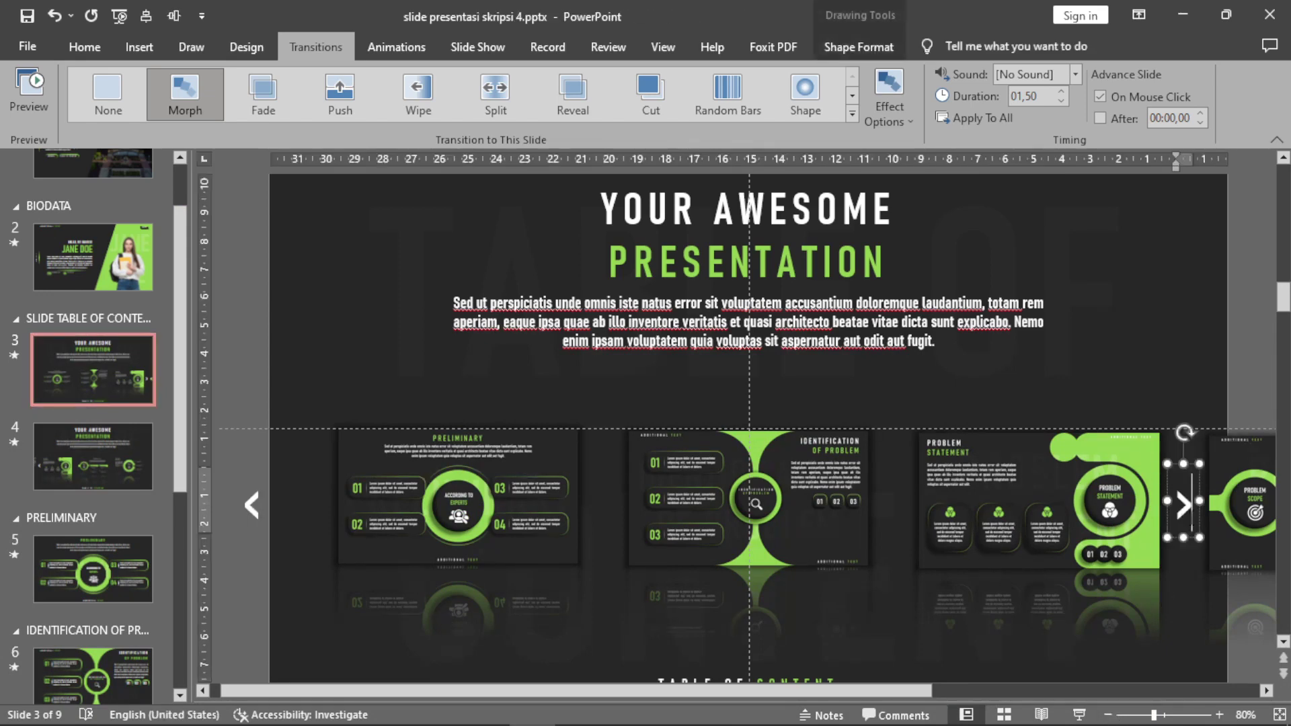
key(Escape)
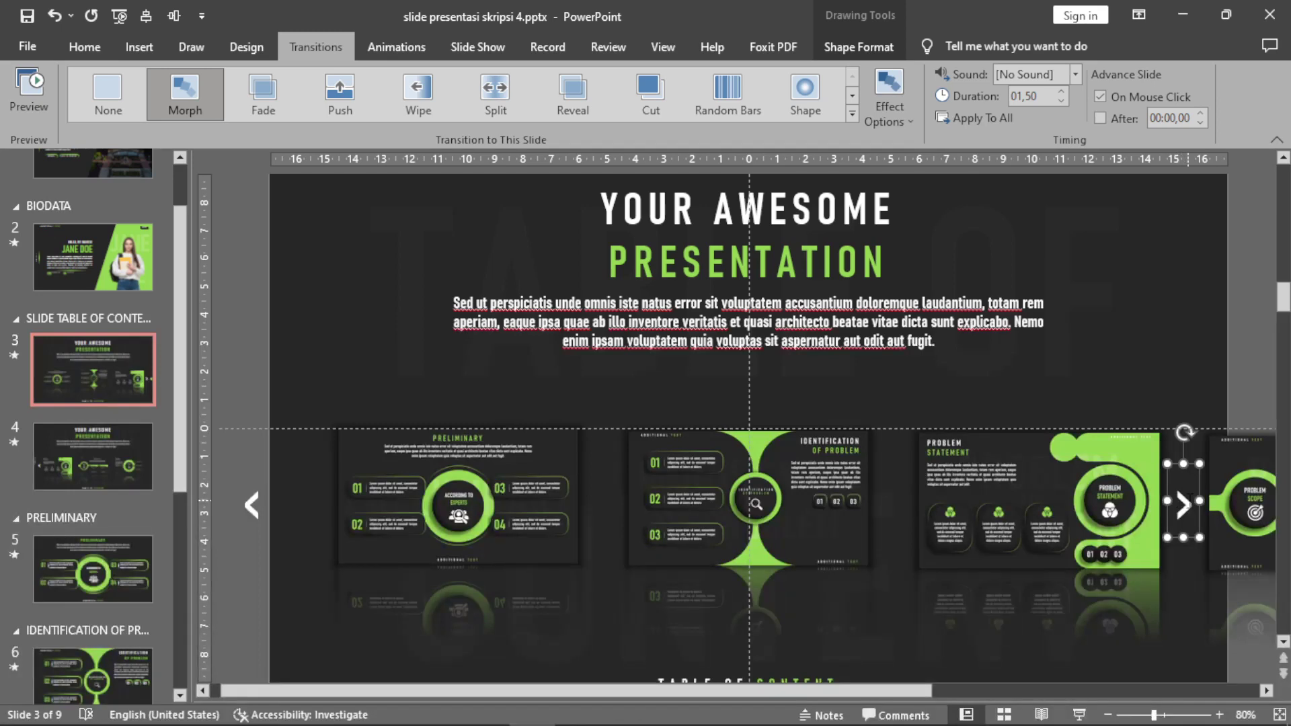
click(95, 445)
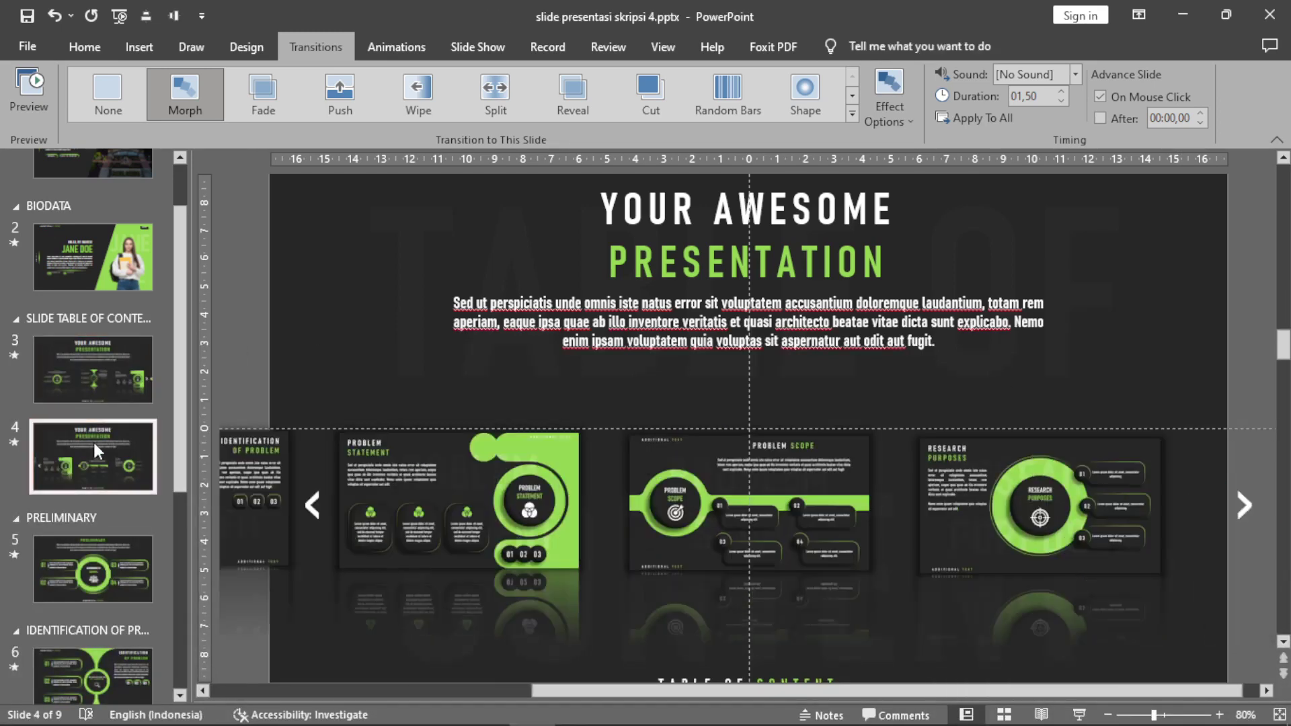
click(107, 386)
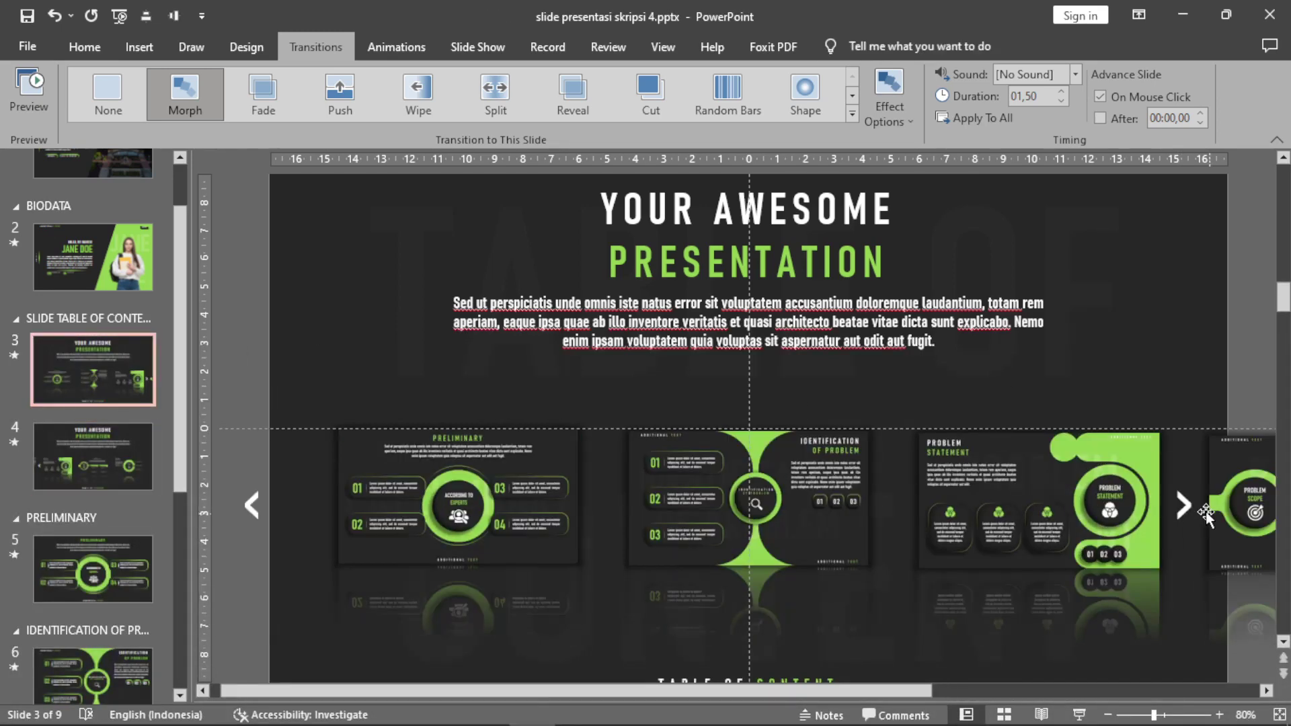
click(1189, 505)
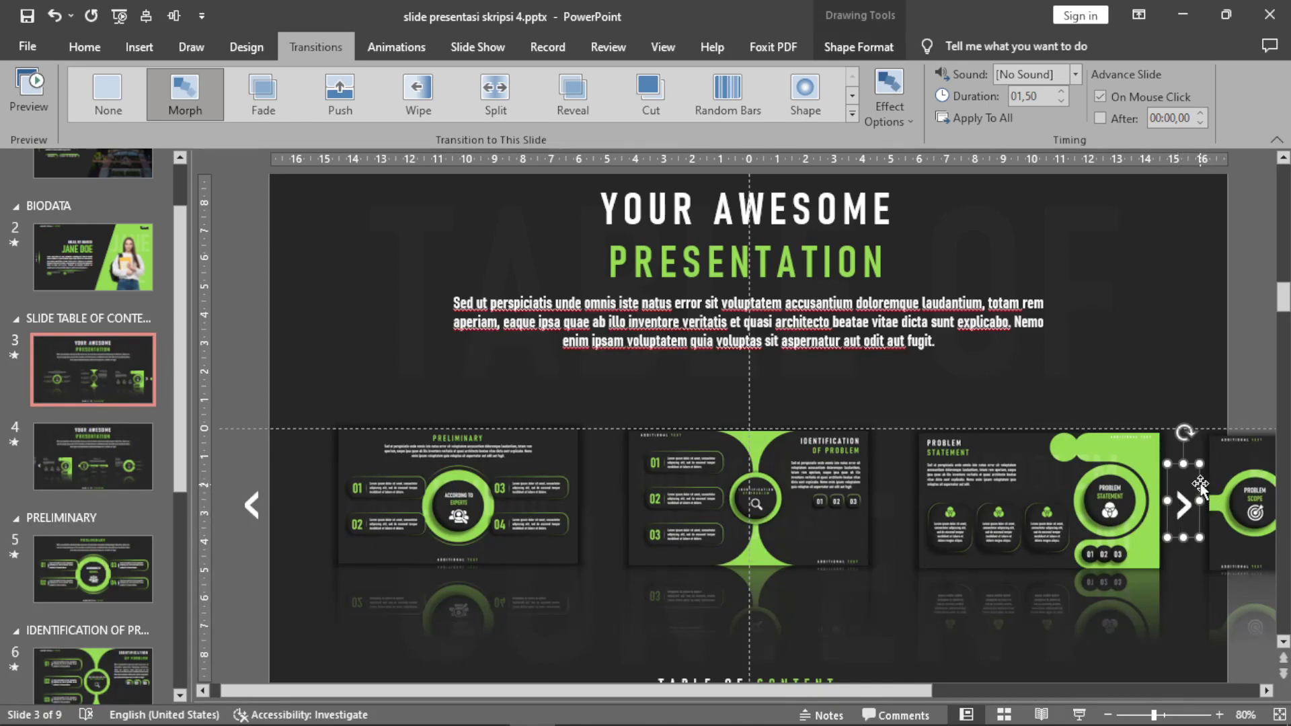
click(132, 46)
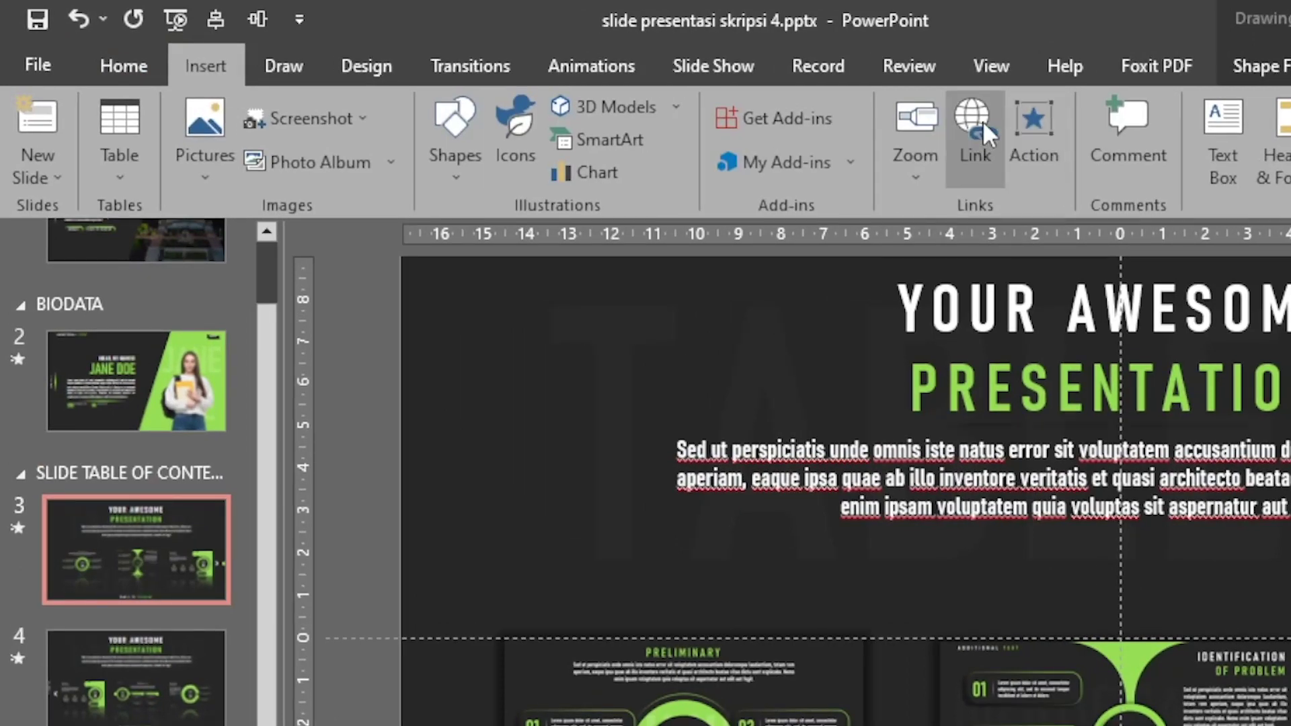
click(982, 119)
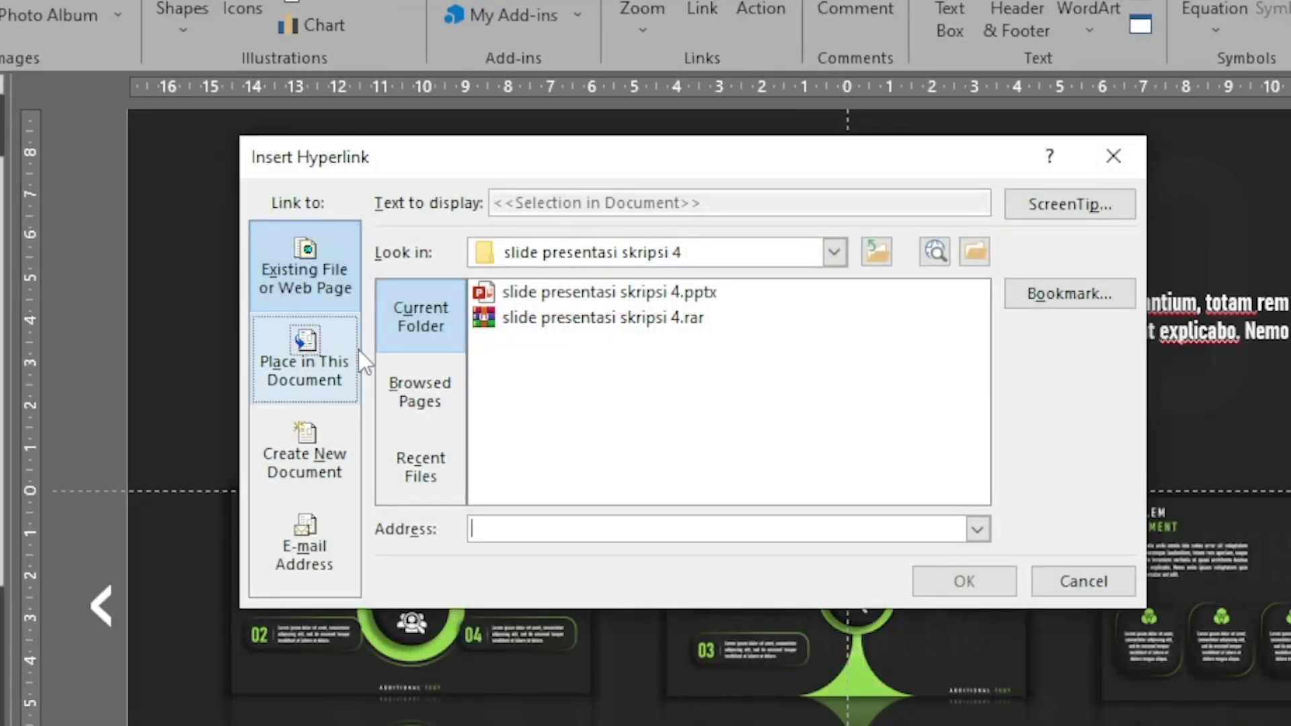
click(305, 350)
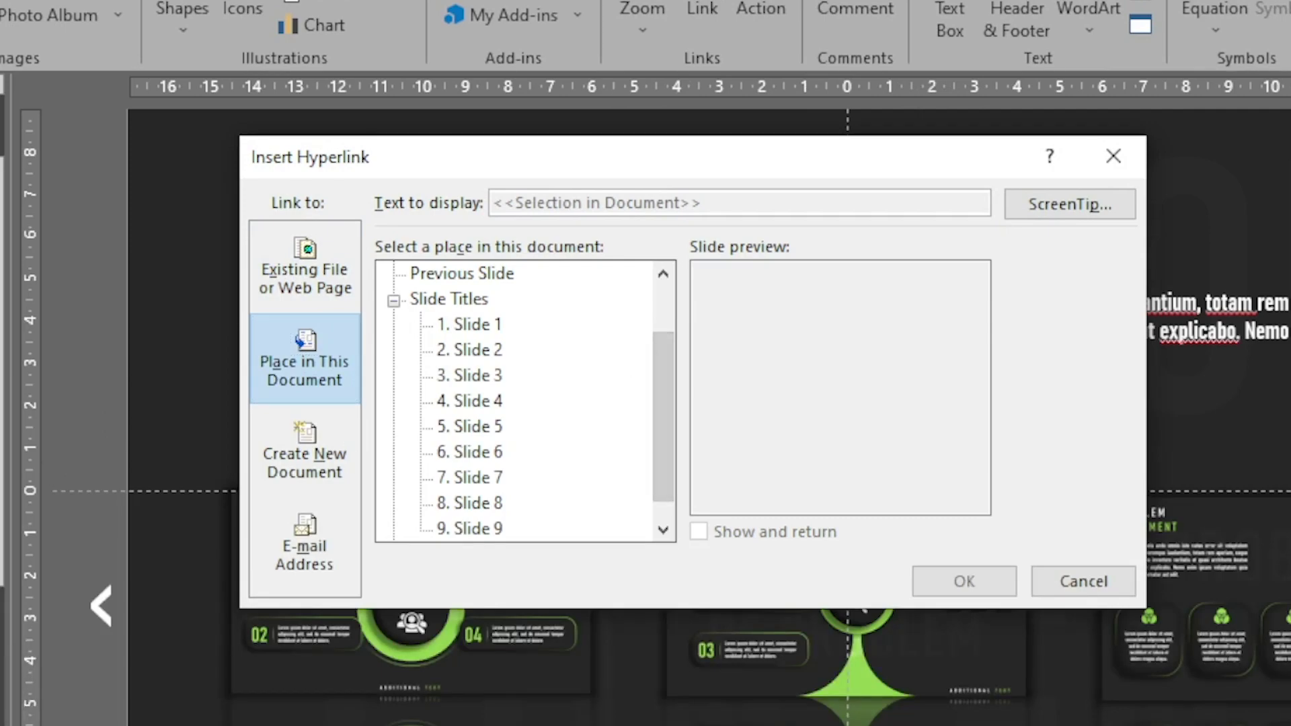
click(482, 402)
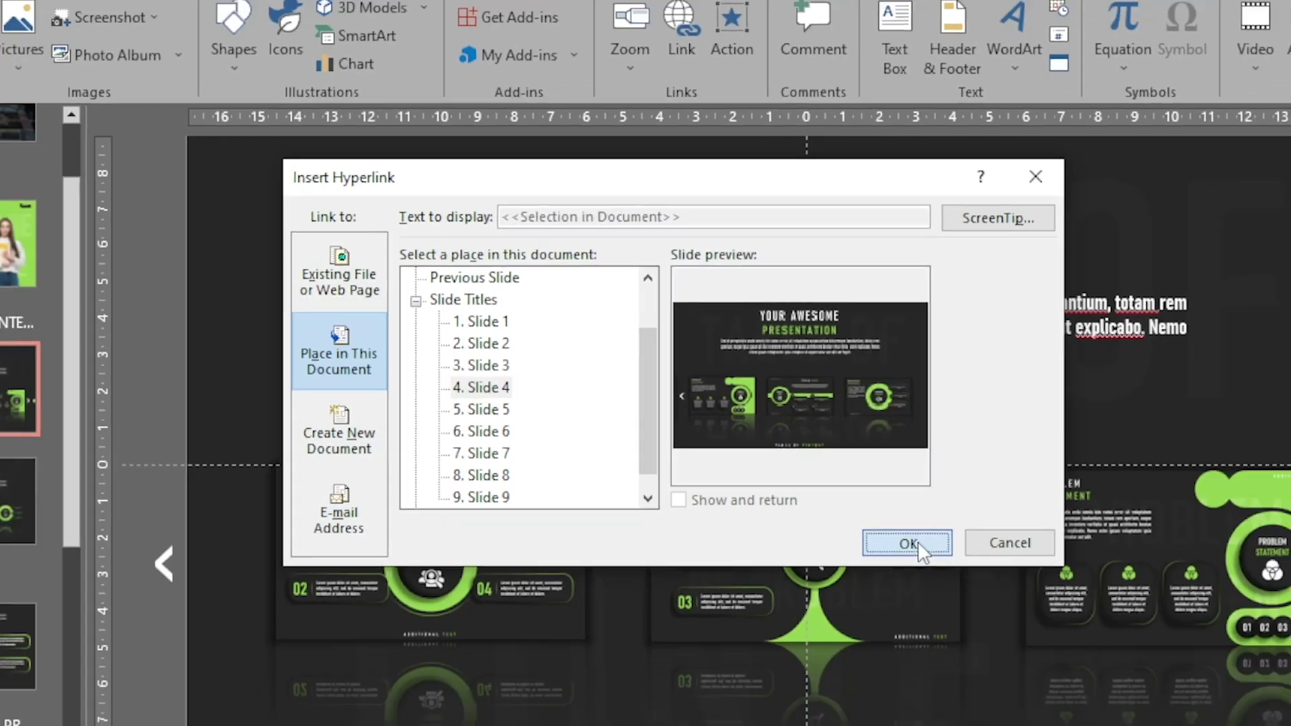
click(964, 580)
mouse_move(1183, 502)
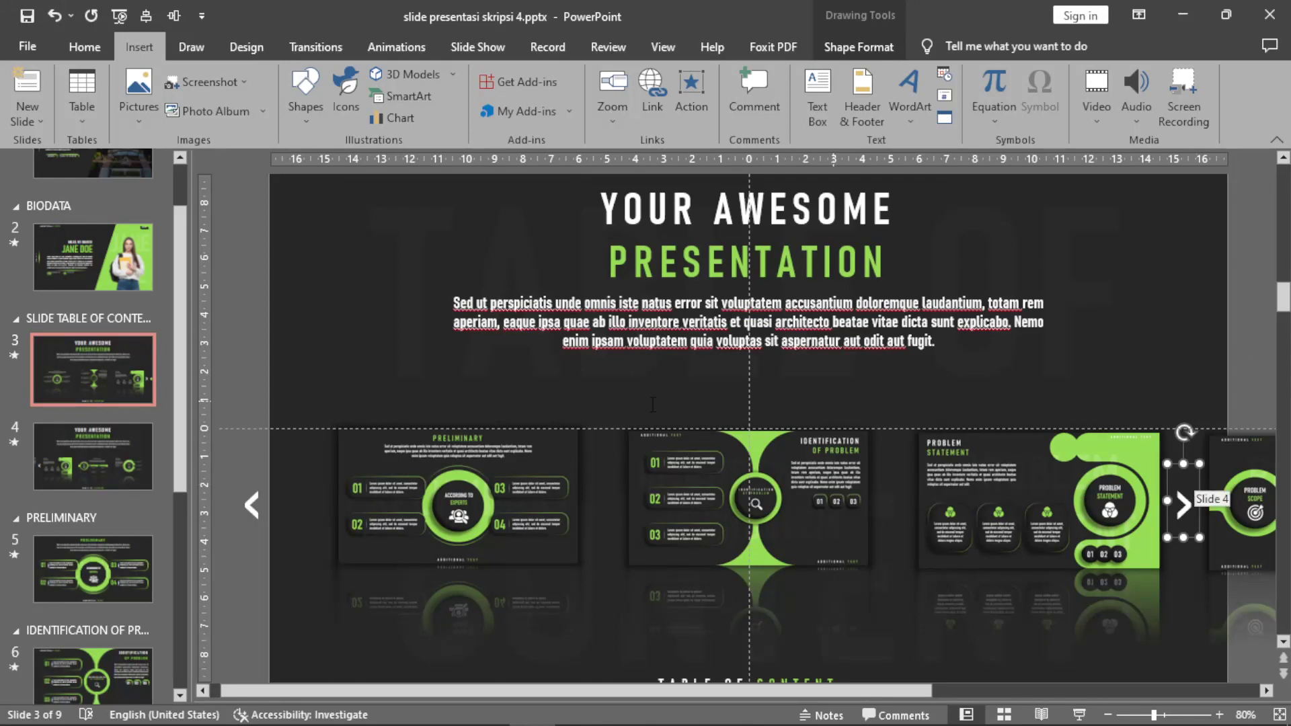
click(84, 457)
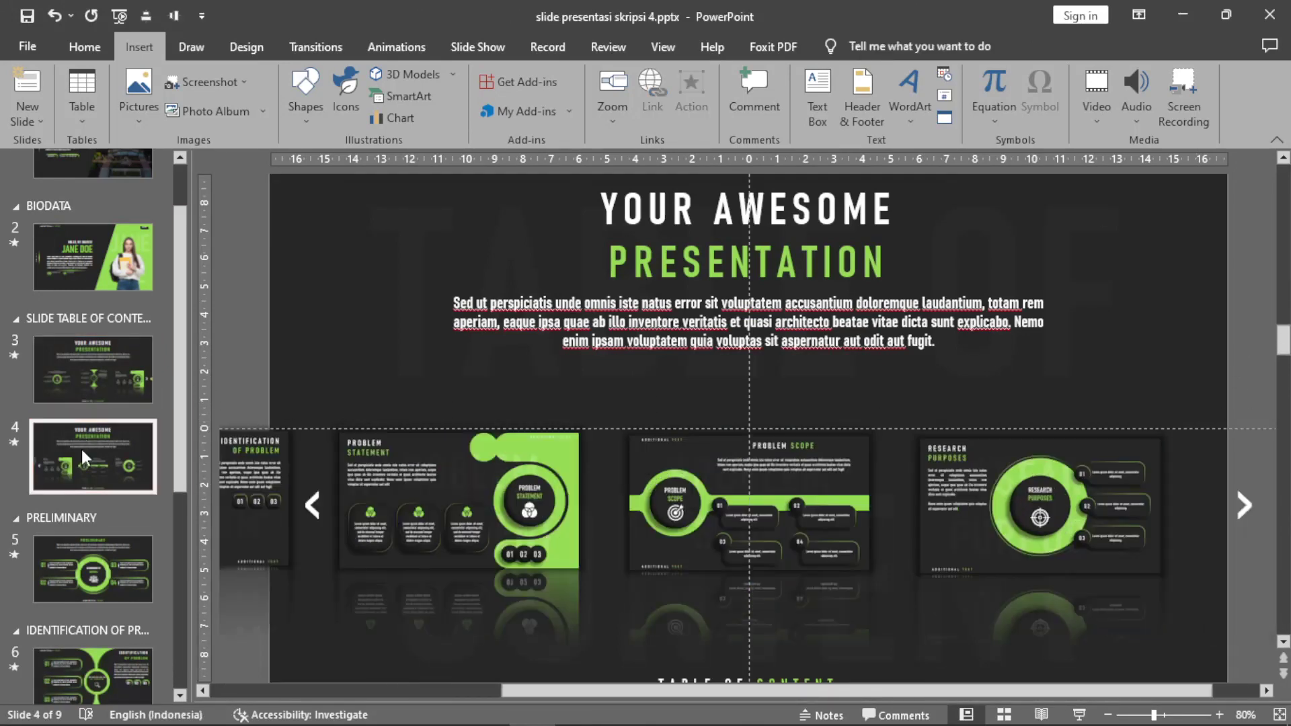
Link slide 4's left '<' arrow back to Slide 3, then go back to slide 3
click(330, 487)
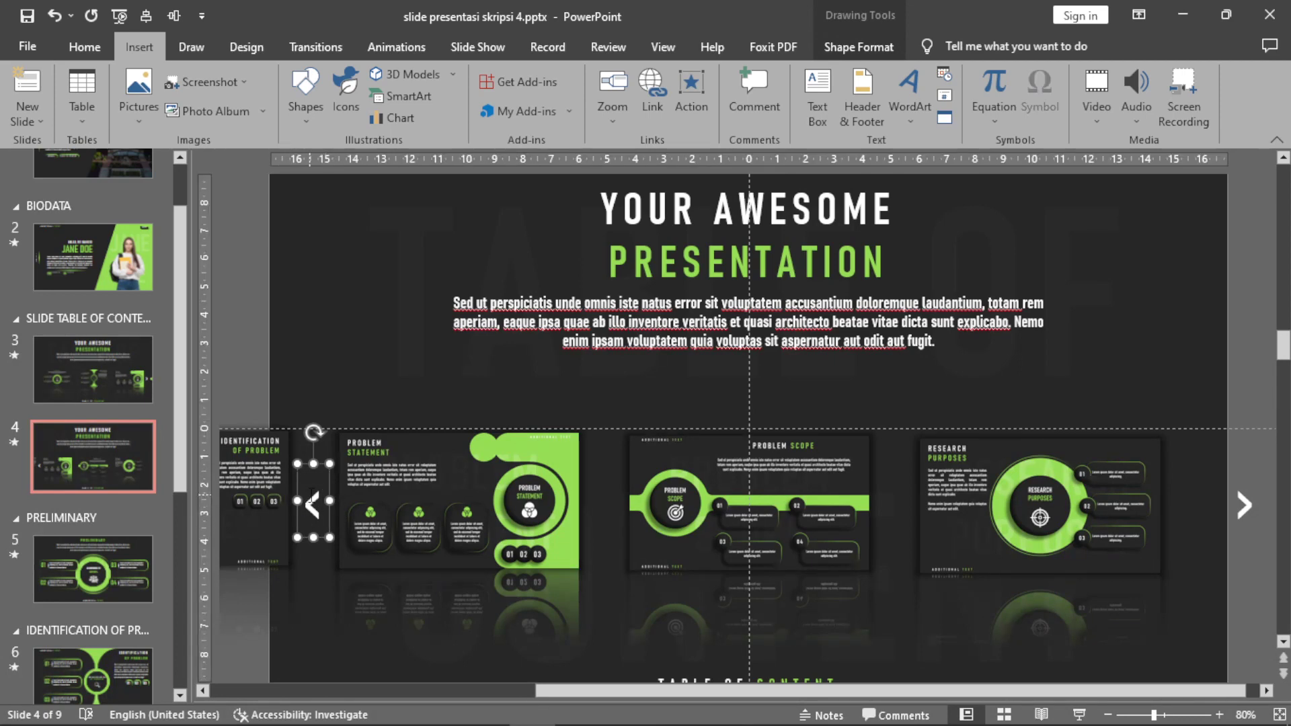
click(649, 91)
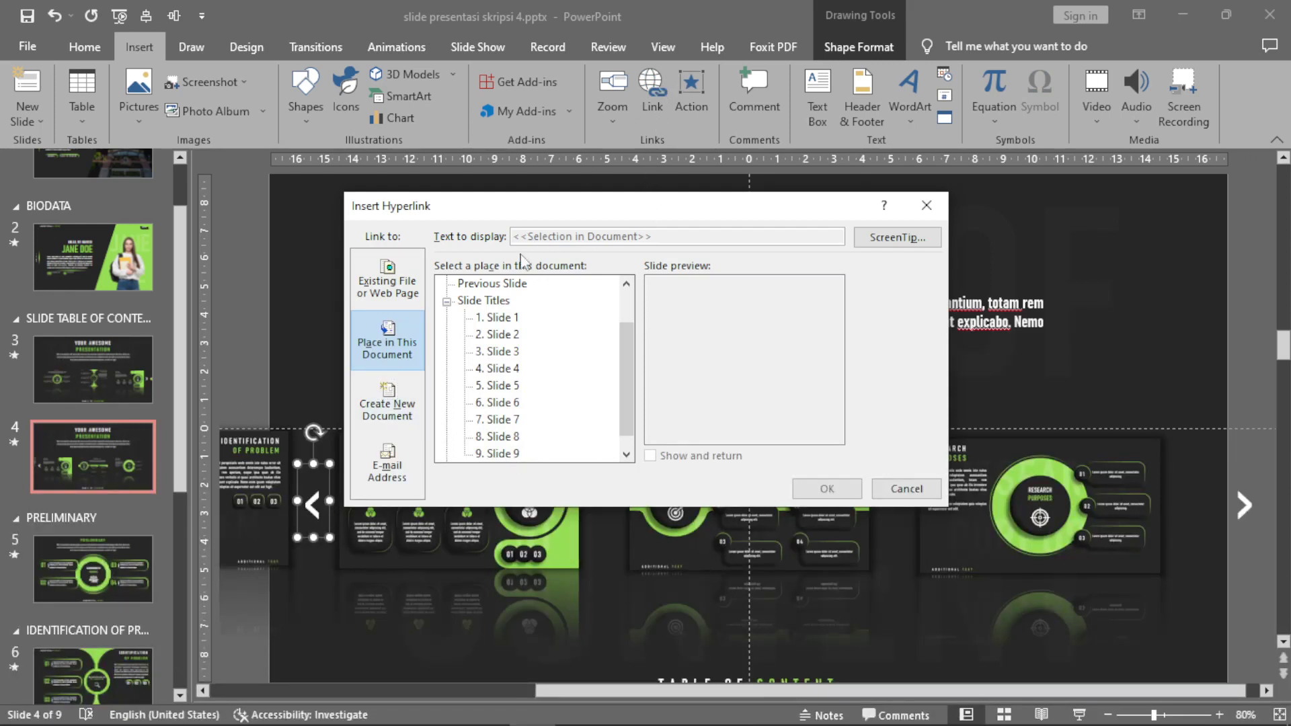
click(509, 352)
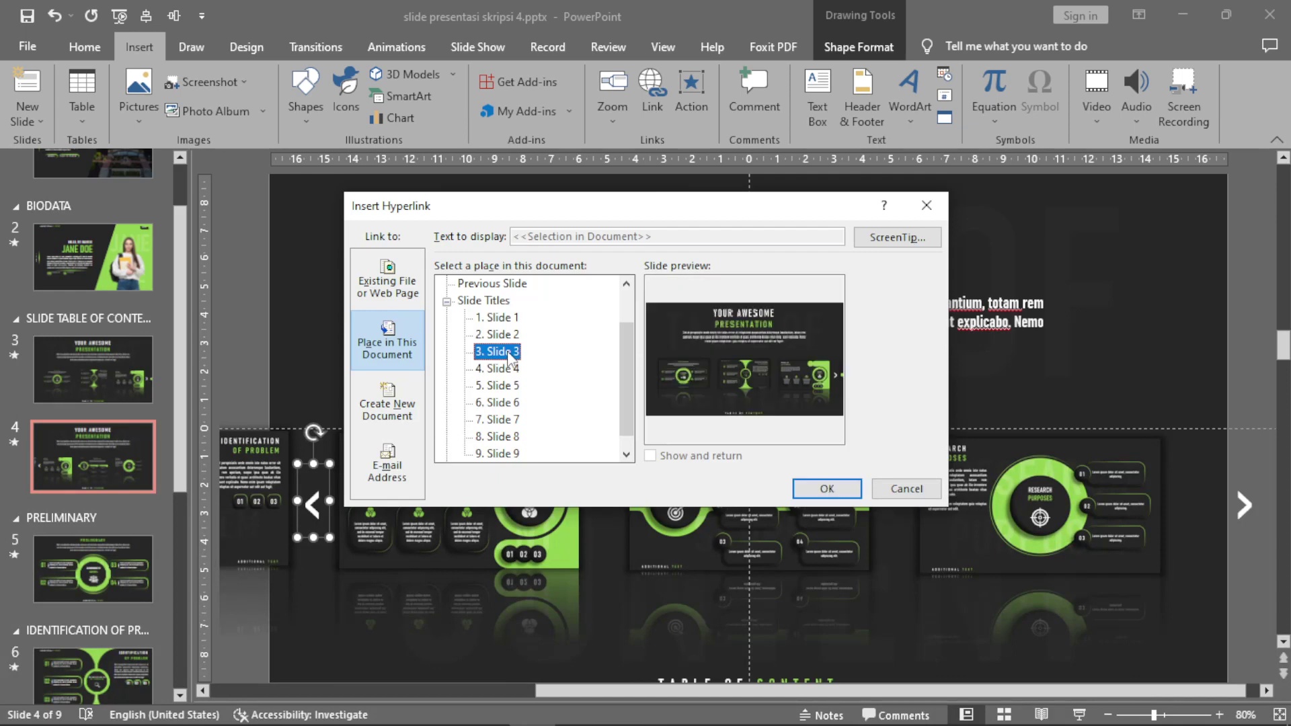
click(831, 488)
click(142, 366)
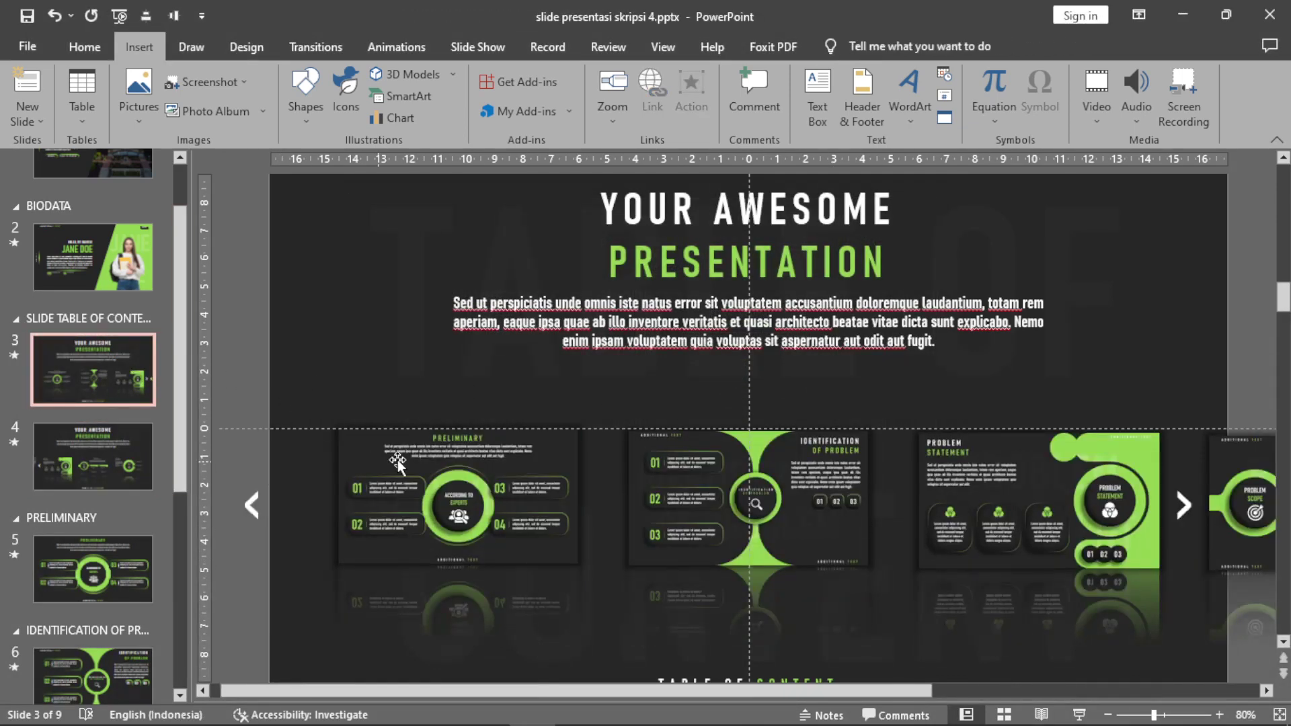
Run the slide show from slide 3, clicking the right and left arrows repeatedly to test the links
click(1079, 715)
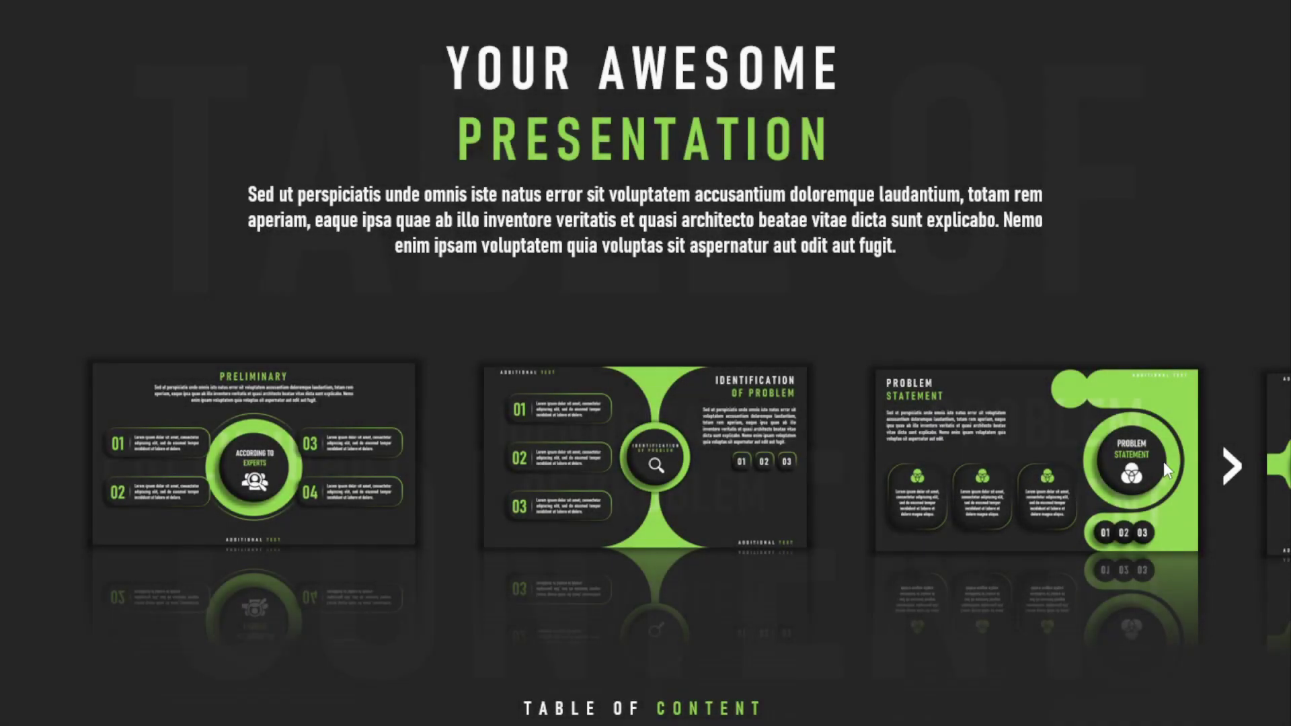
click(1233, 471)
click(1233, 464)
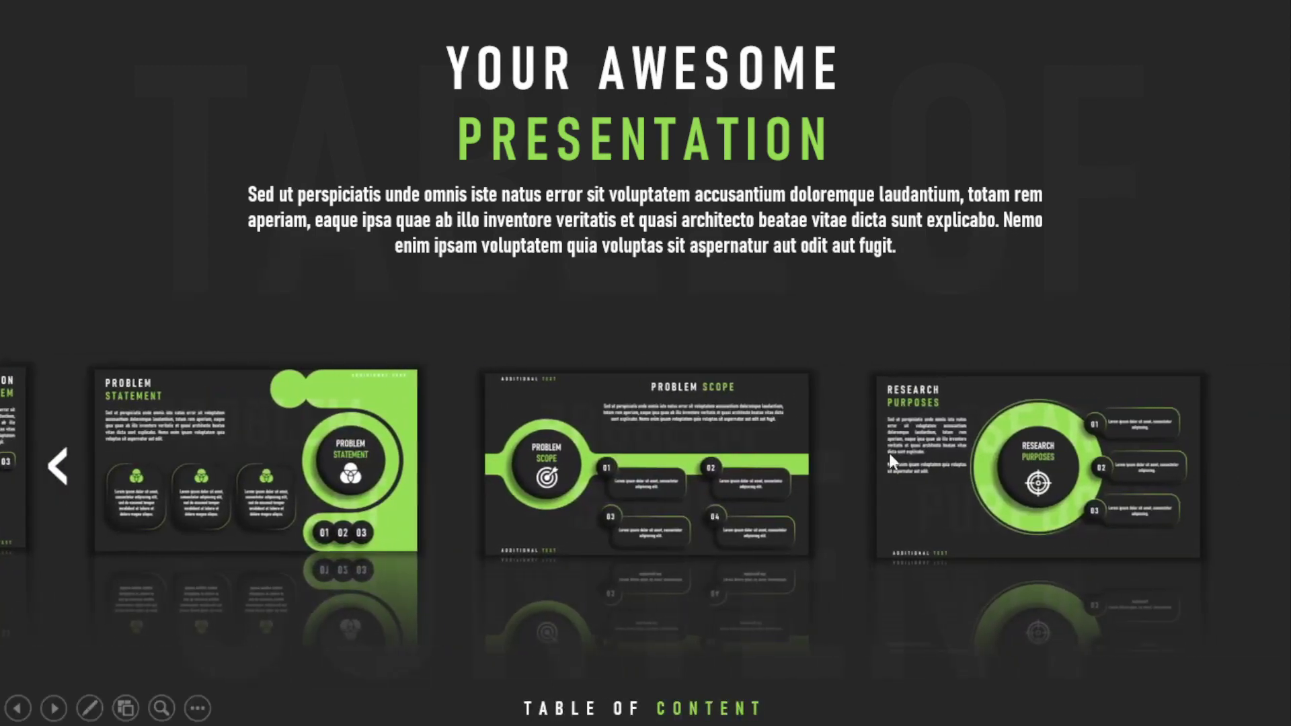
click(59, 464)
click(59, 463)
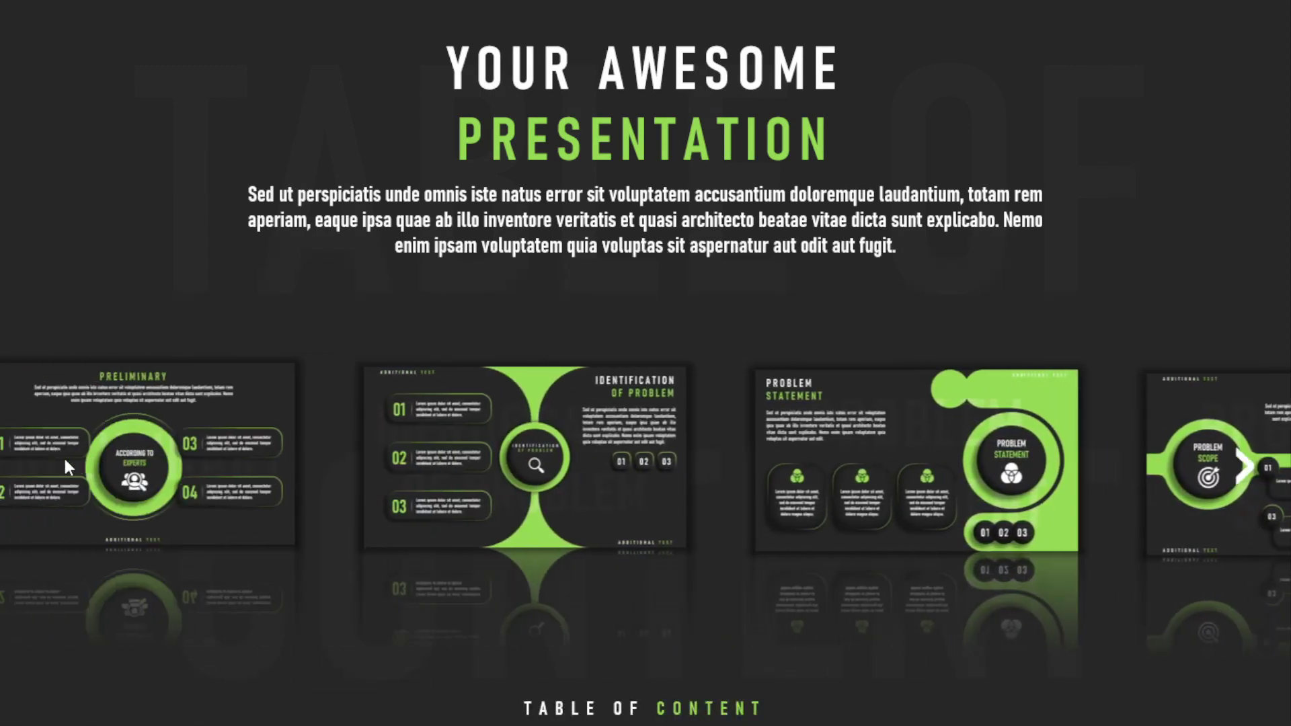
click(1233, 470)
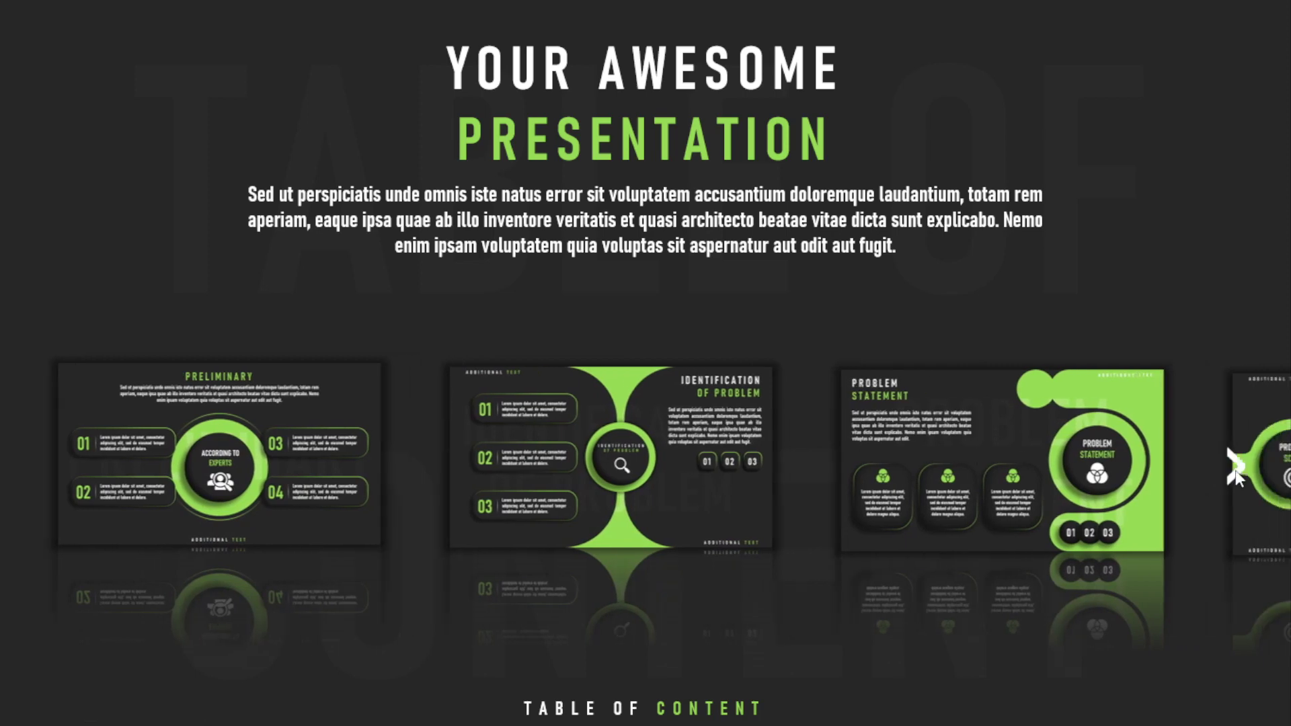
click(1233, 467)
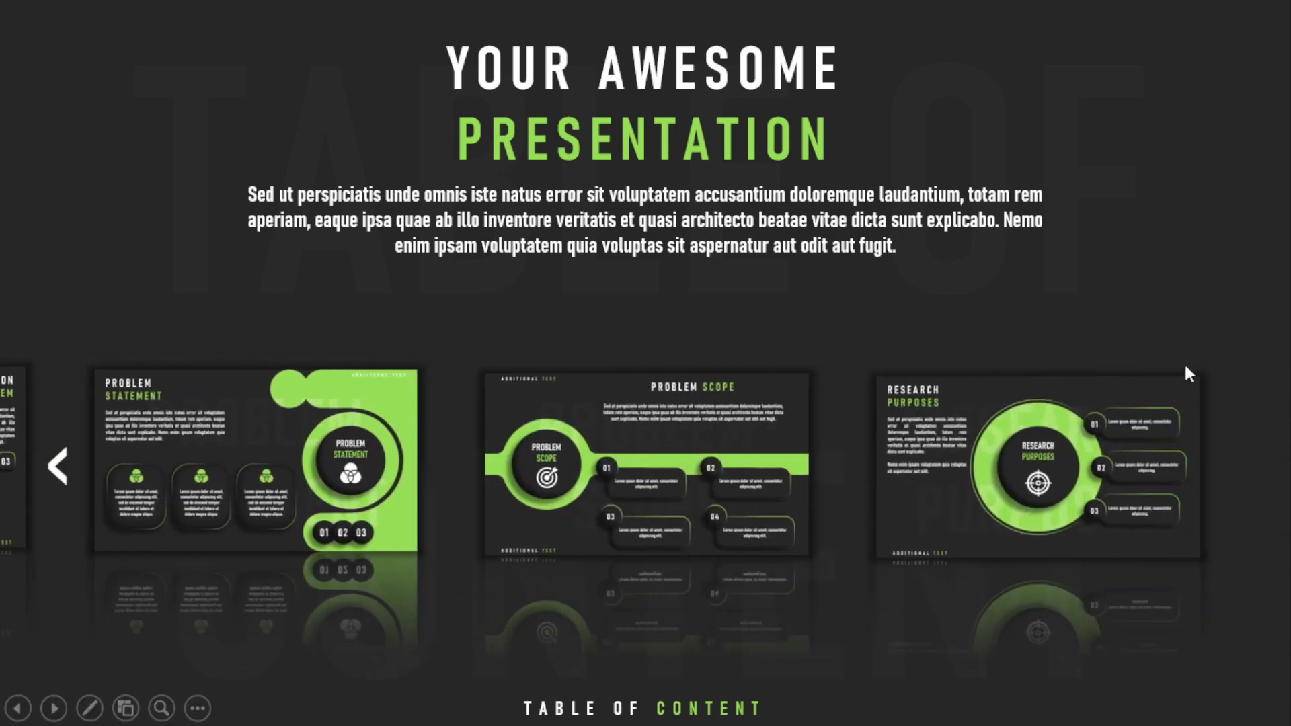
click(59, 463)
click(59, 464)
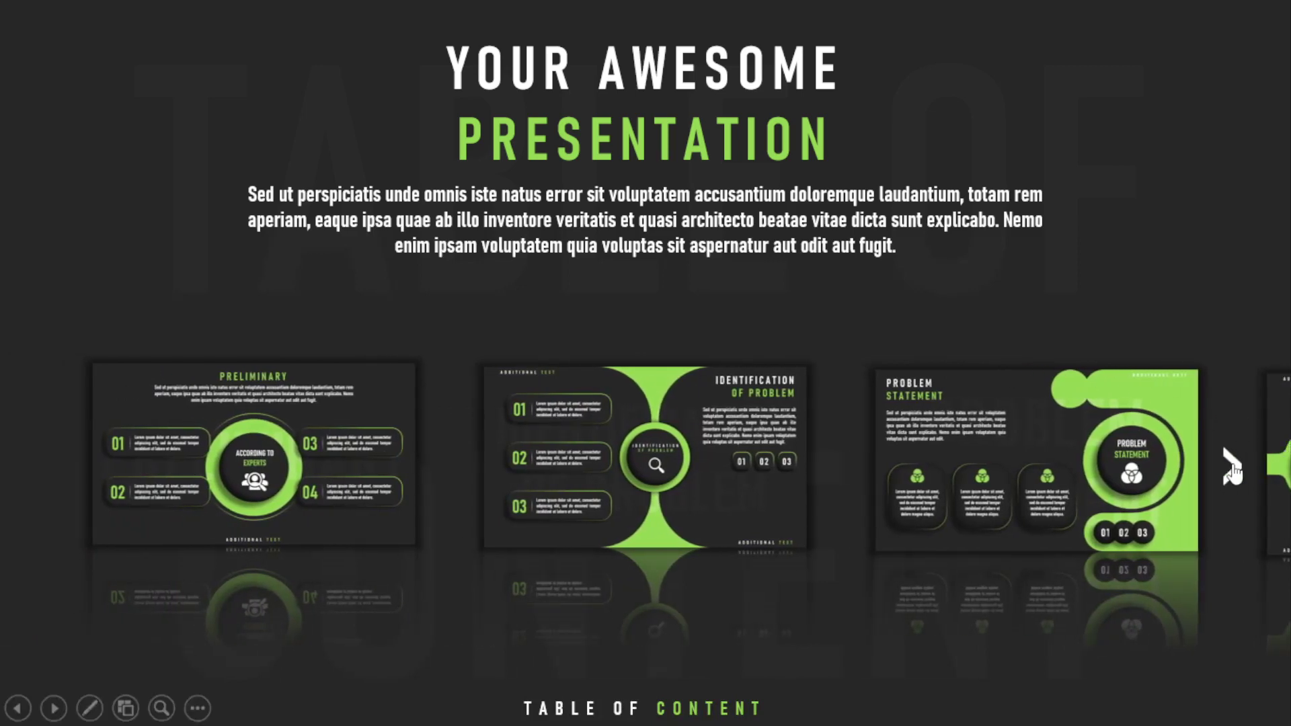
click(1233, 470)
click(1233, 468)
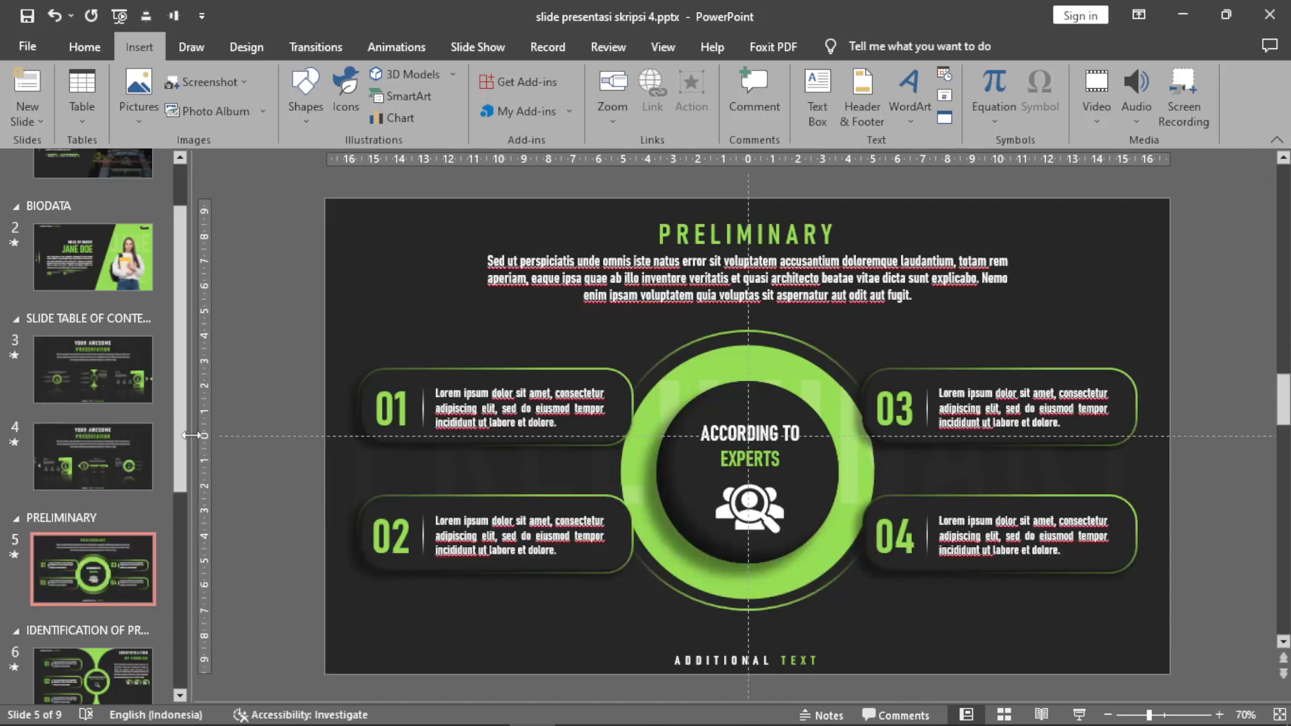
Browse the slide thumbnail pane down and back up, then switch to the View ribbon
drag(181, 436, 205, 613)
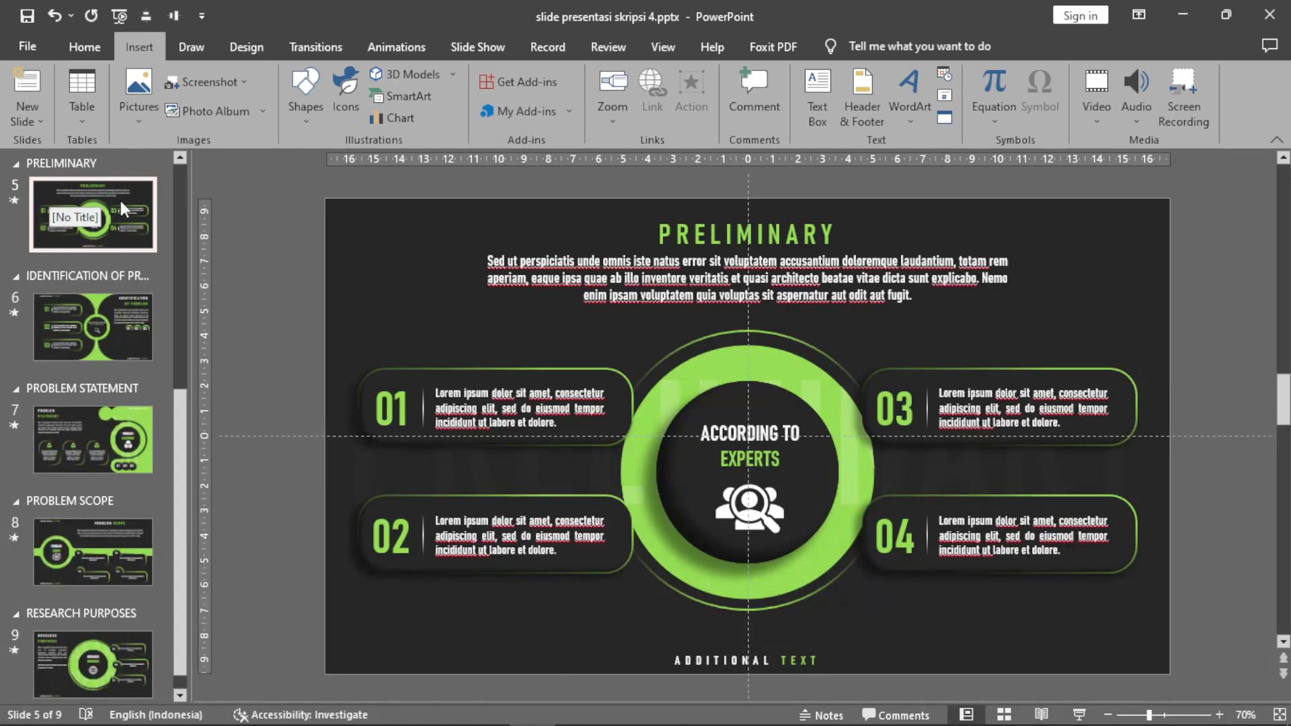
scroll(101, 525, down, 1)
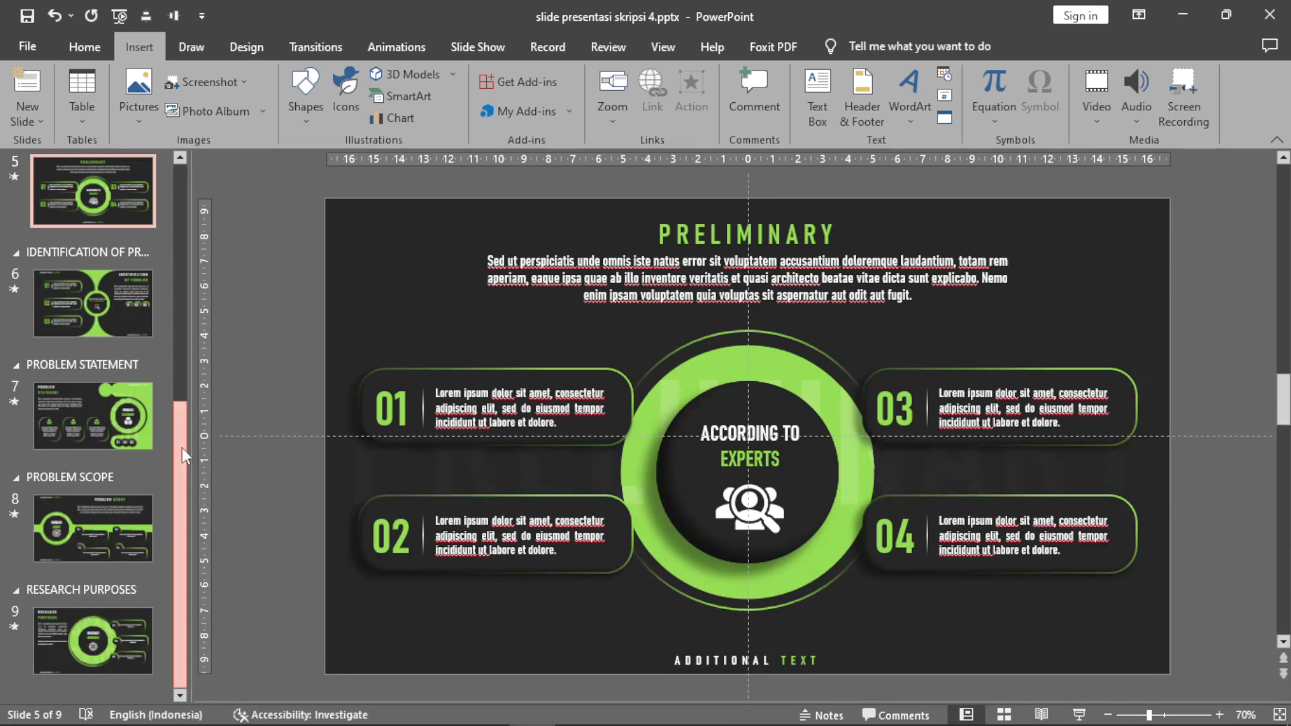
drag(183, 456, 171, 346)
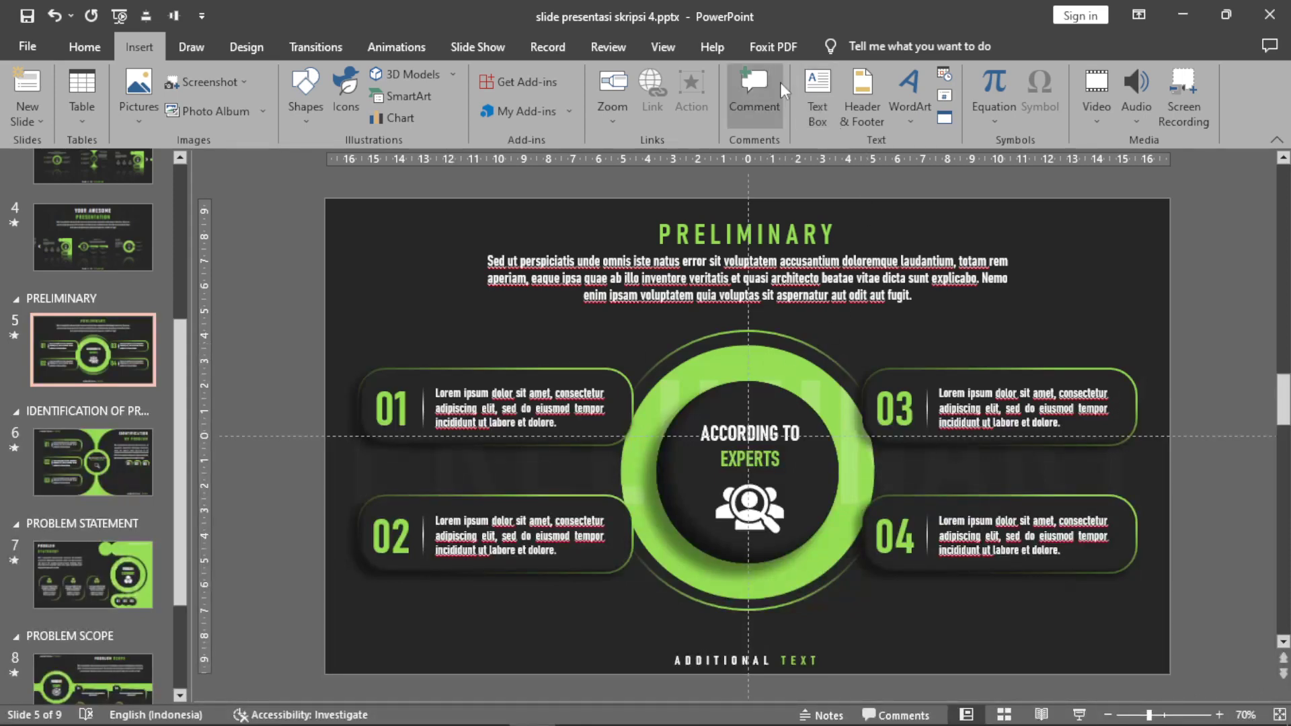
click(664, 45)
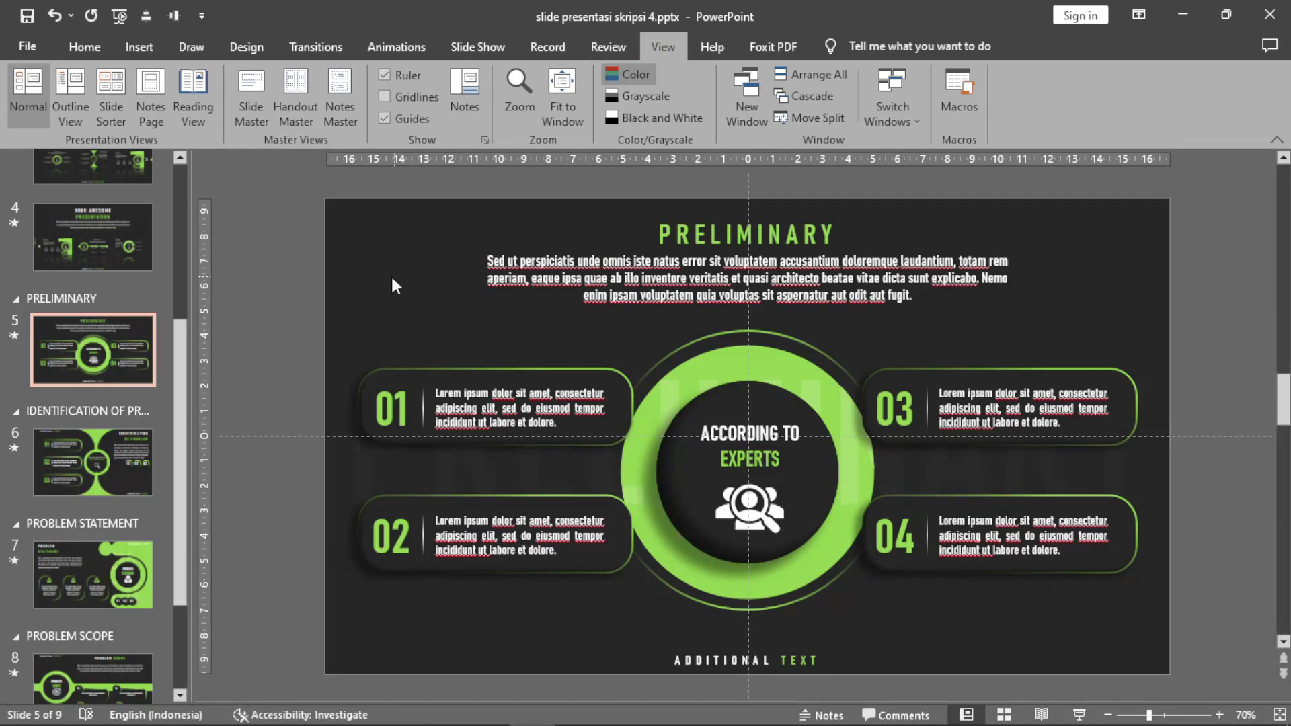
In Slide Master view, try moving the dark background rectangle on the Preliminary layout, then undo it
click(250, 98)
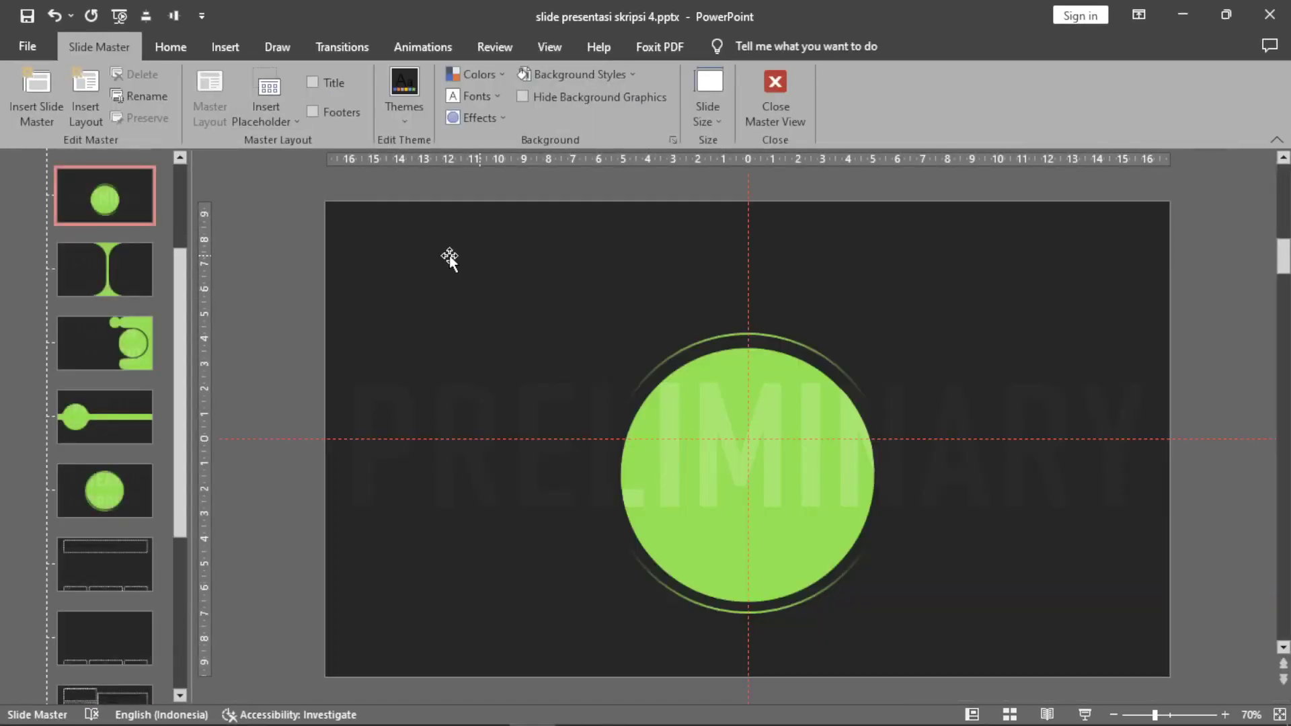
click(411, 259)
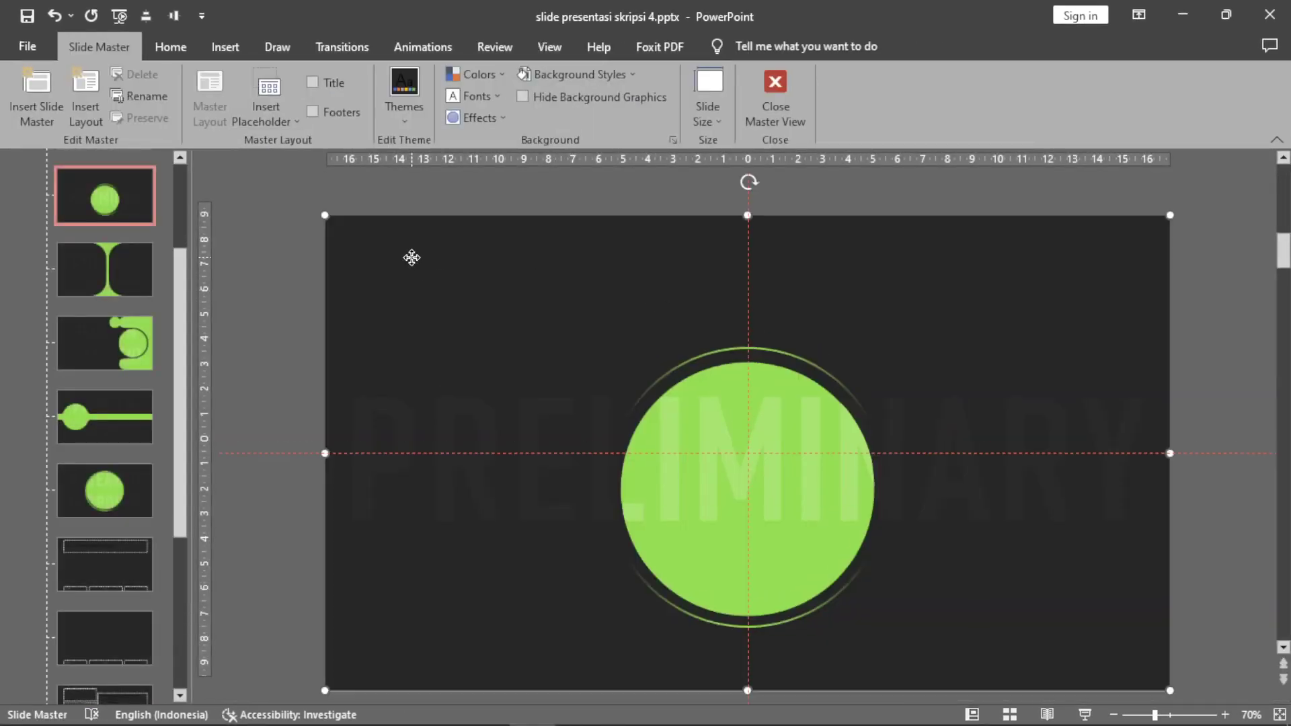
click(1213, 296)
click(544, 309)
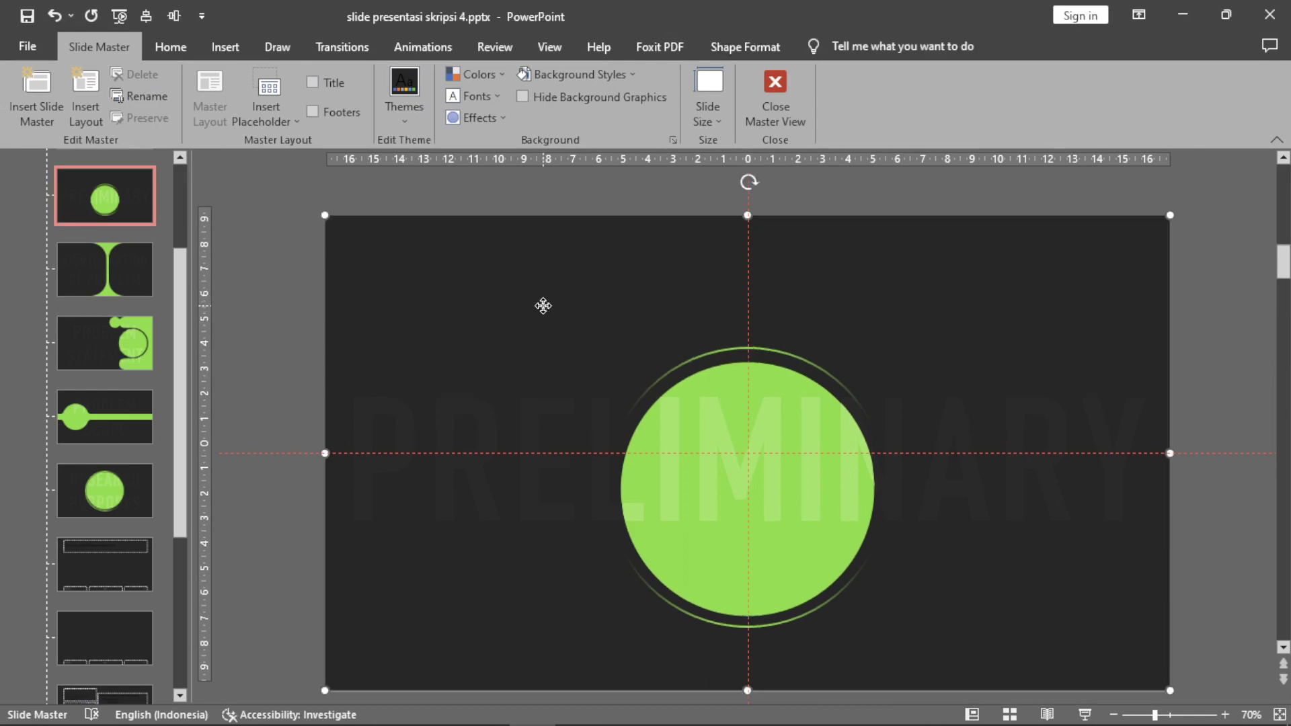
click(252, 365)
click(453, 326)
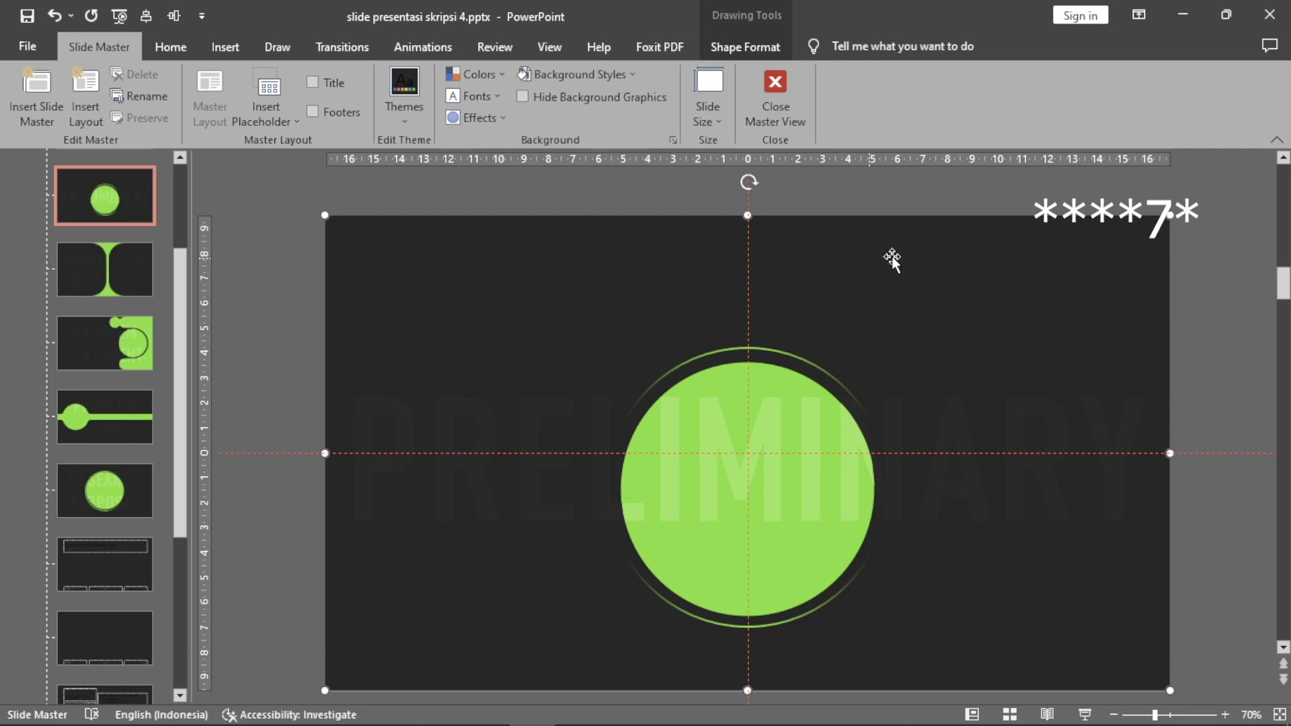
drag(1030, 239, 851, 283)
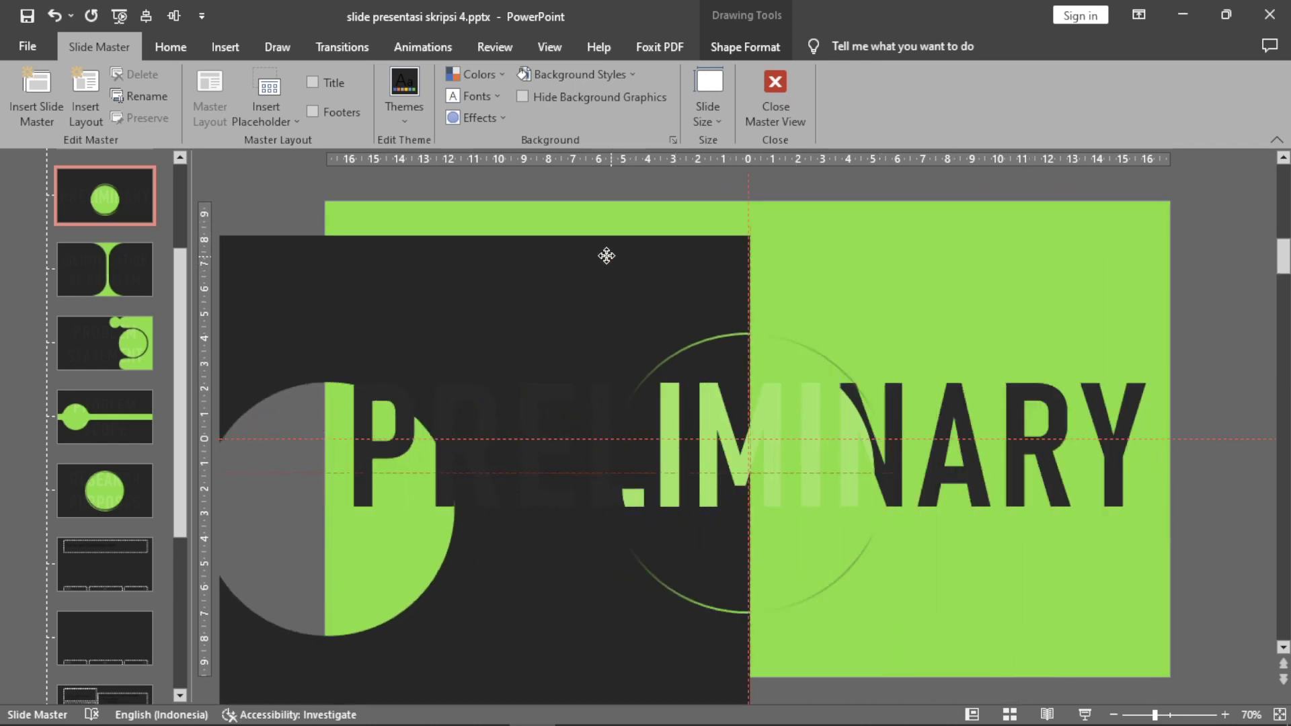
key(ctrl+z)
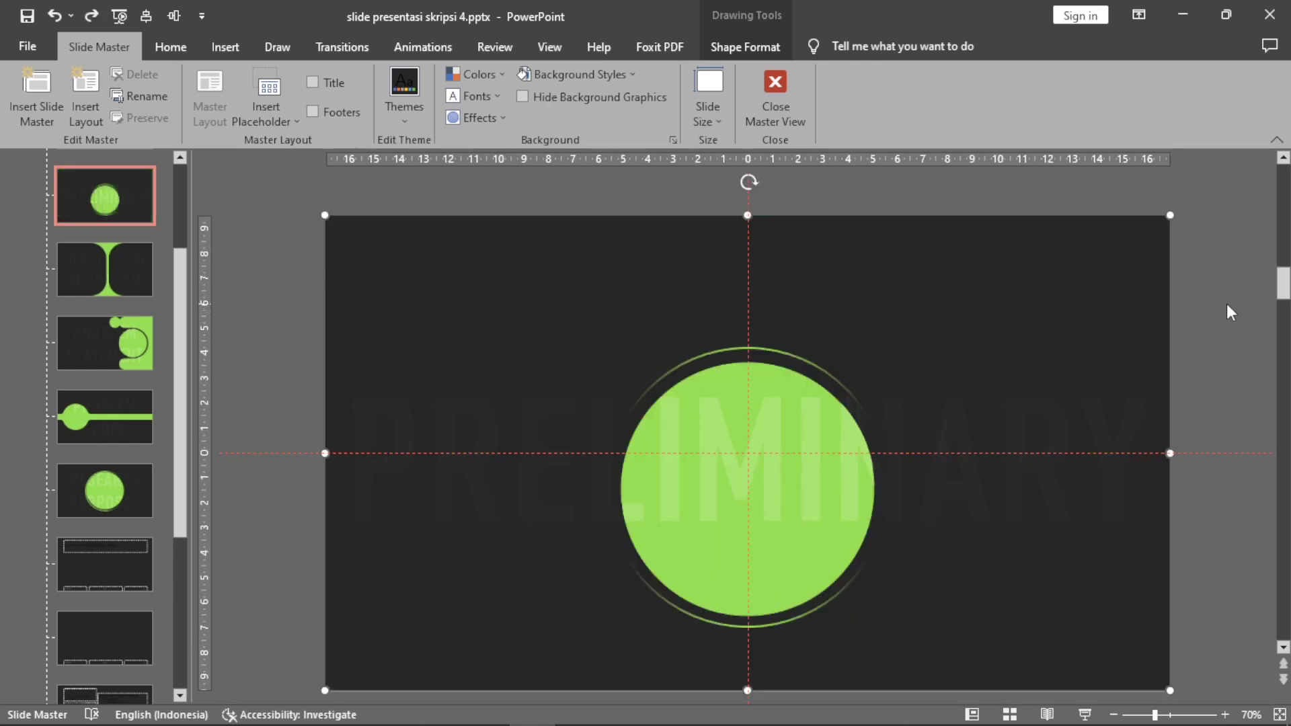
click(1227, 305)
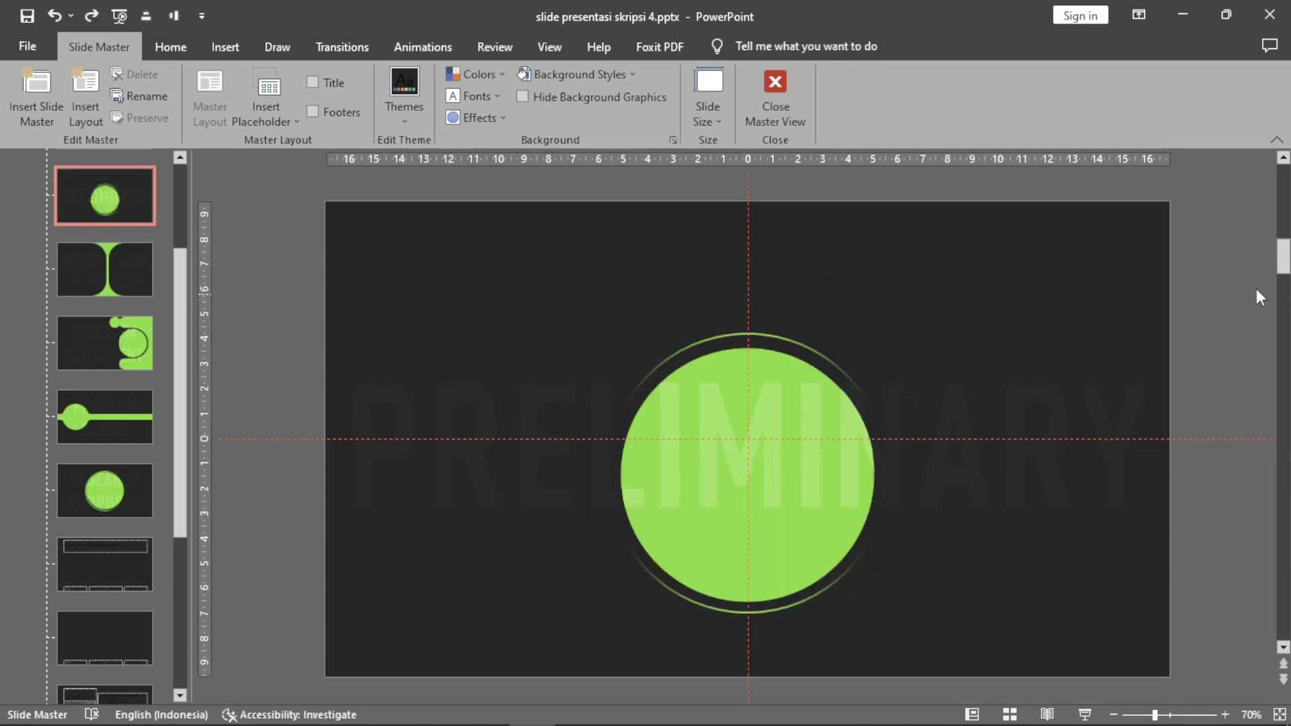
Inspect the faded PRELIMINARY text and circle text box, then view the Identification of Problem layout
click(1010, 390)
click(805, 406)
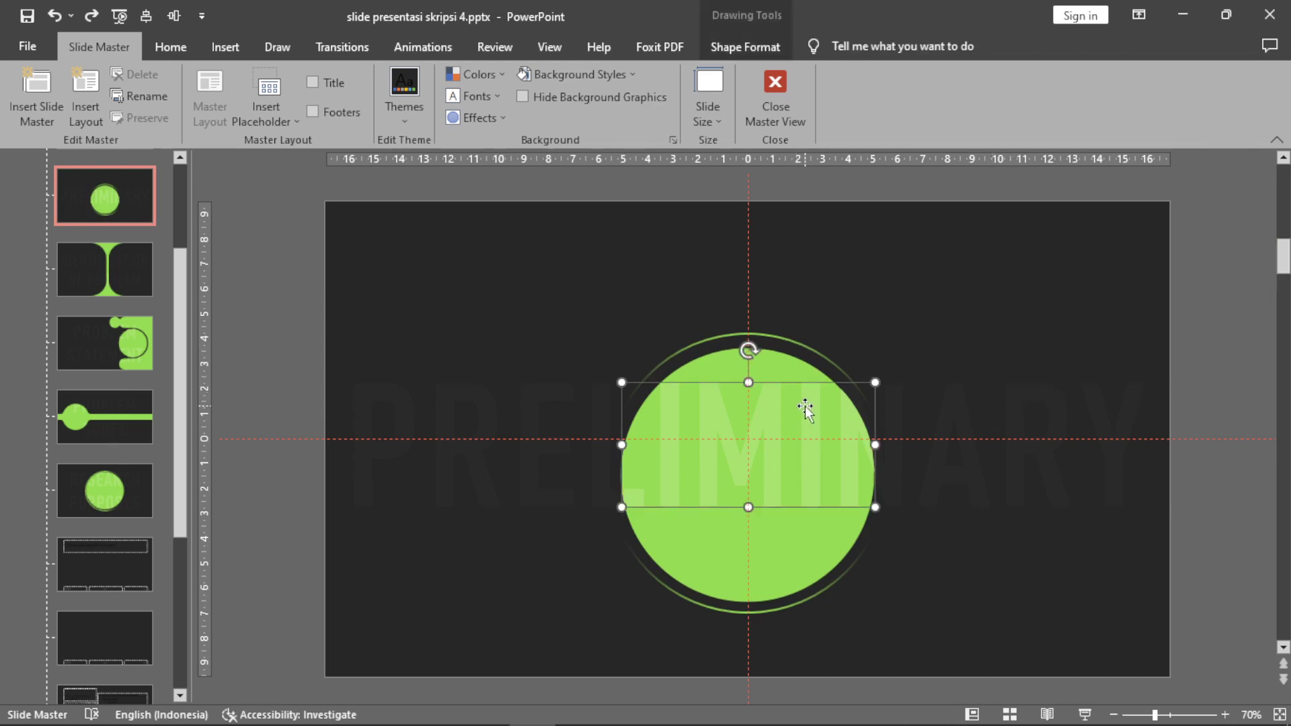
click(778, 361)
click(84, 273)
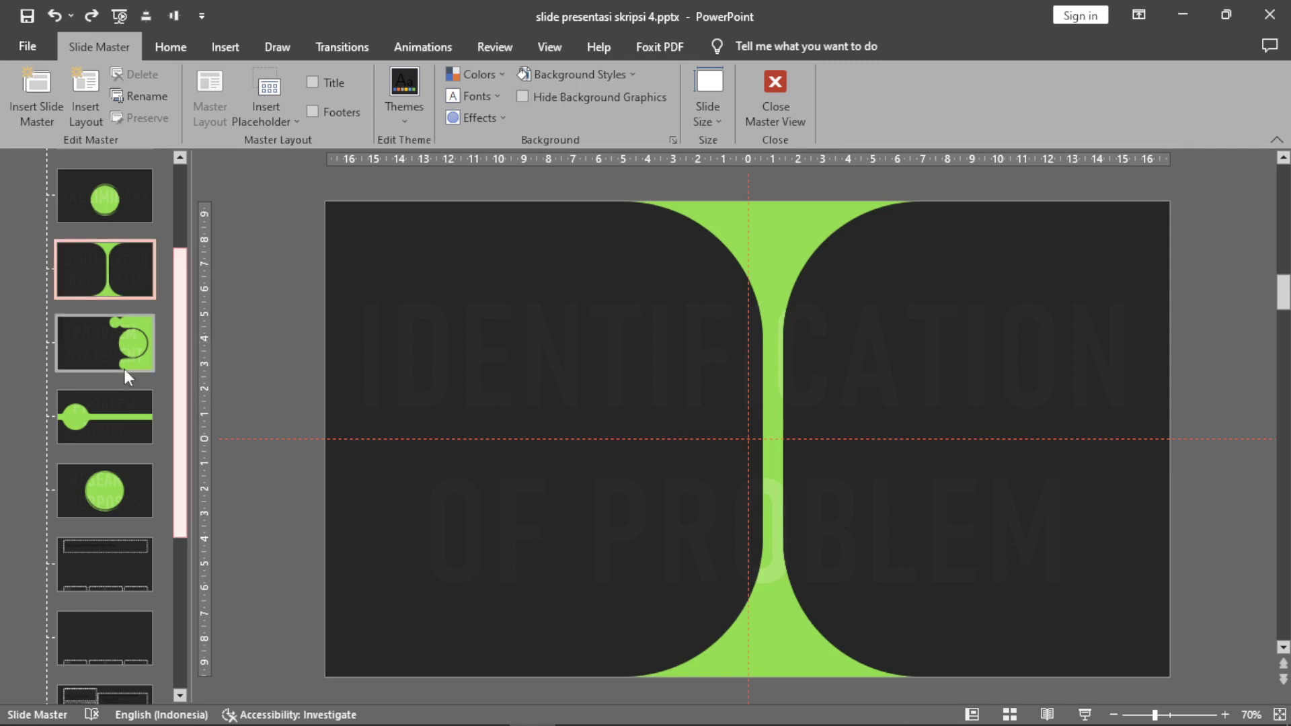
Try moving the left dark shape with undo, then view the Problem Statement, Problem Scope and Research Purposes layouts
drag(600, 247, 527, 337)
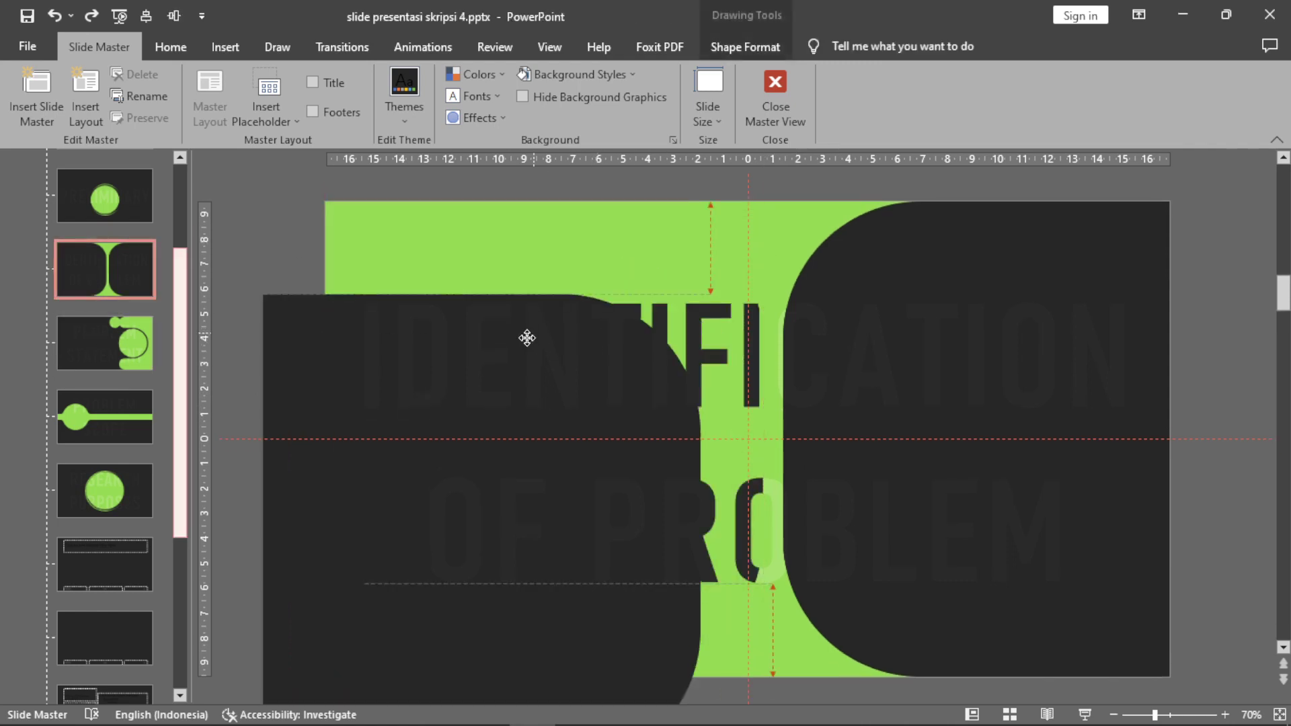
key(ctrl+z)
drag(621, 290, 504, 390)
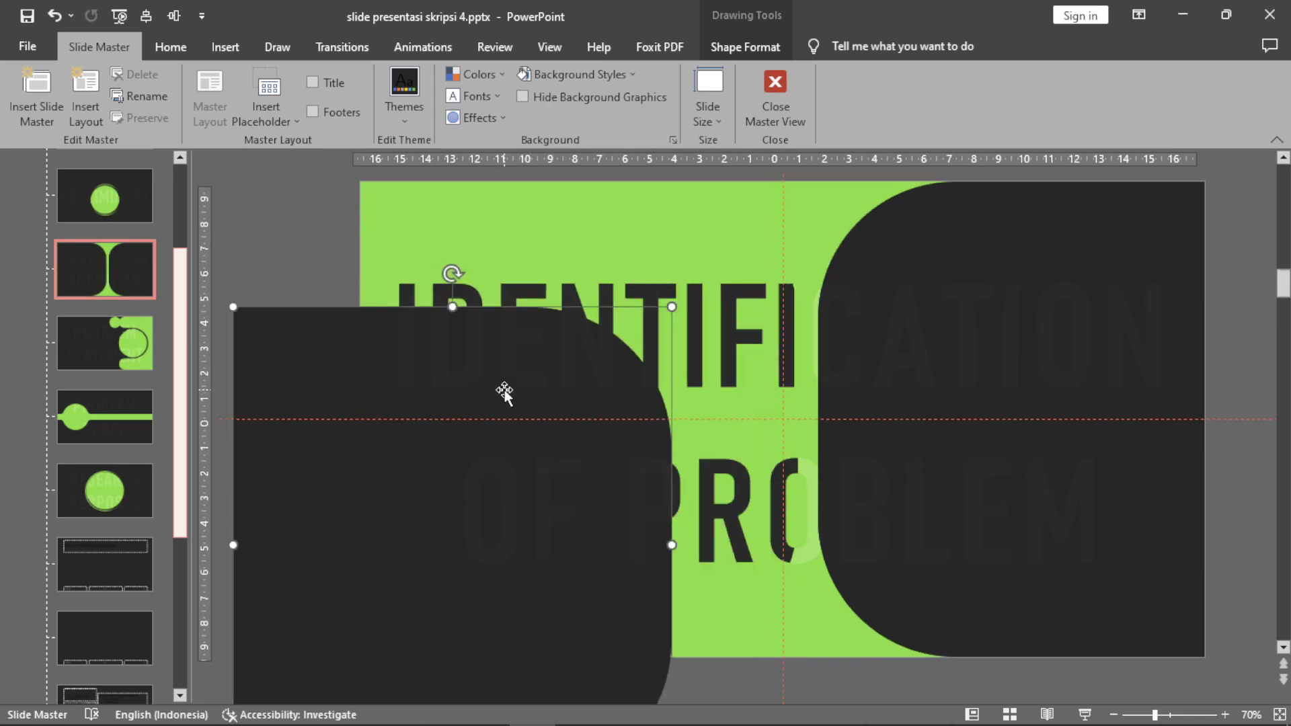
key(ctrl+z)
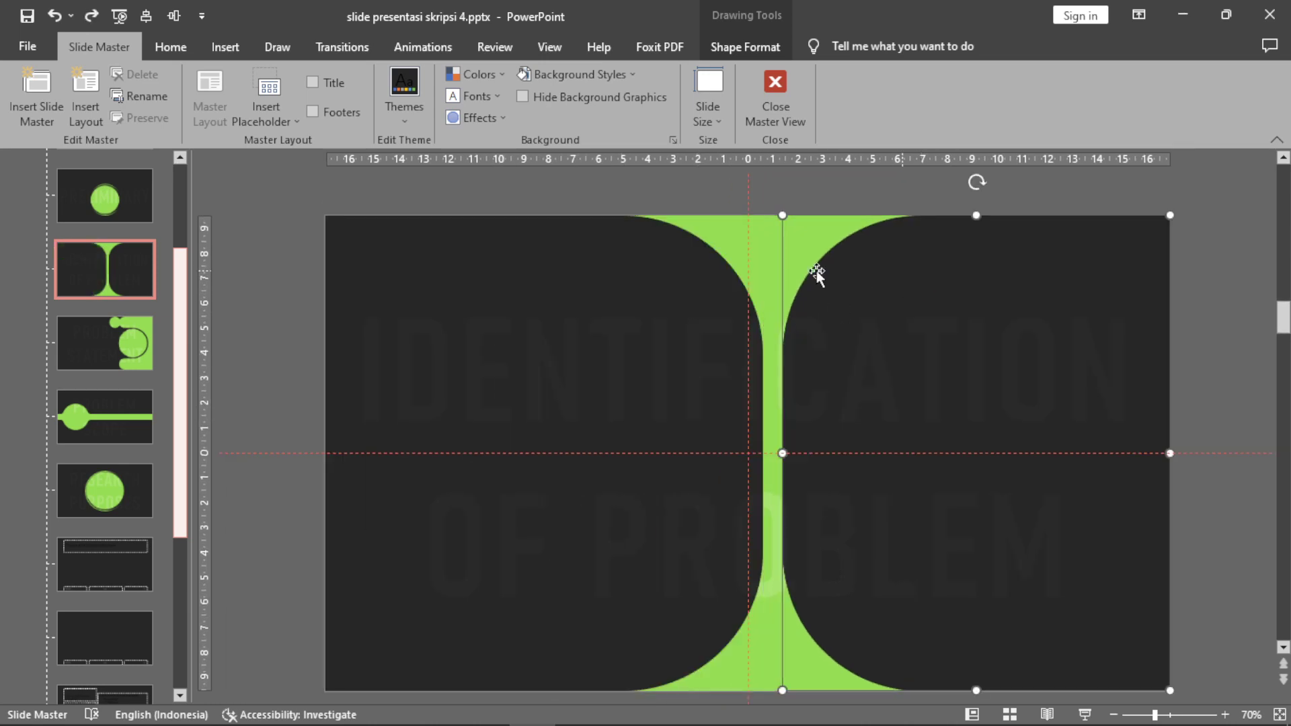
click(128, 340)
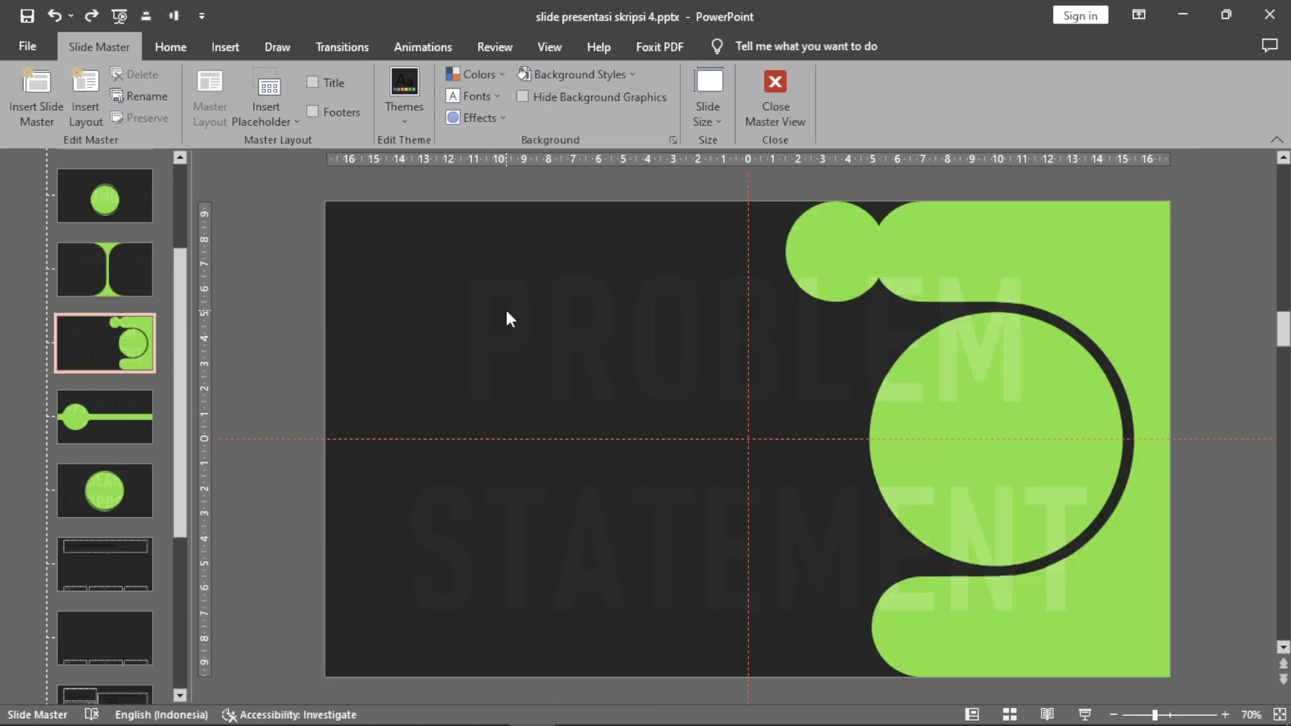
click(972, 274)
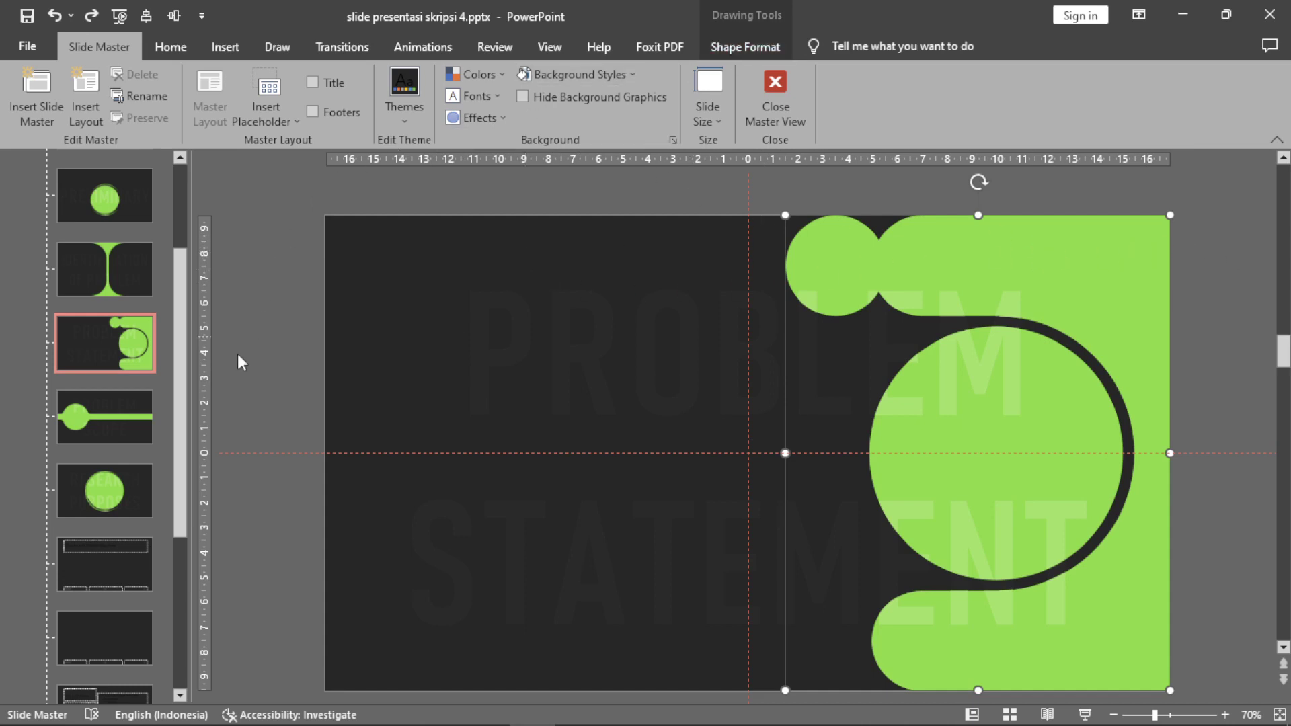
click(107, 414)
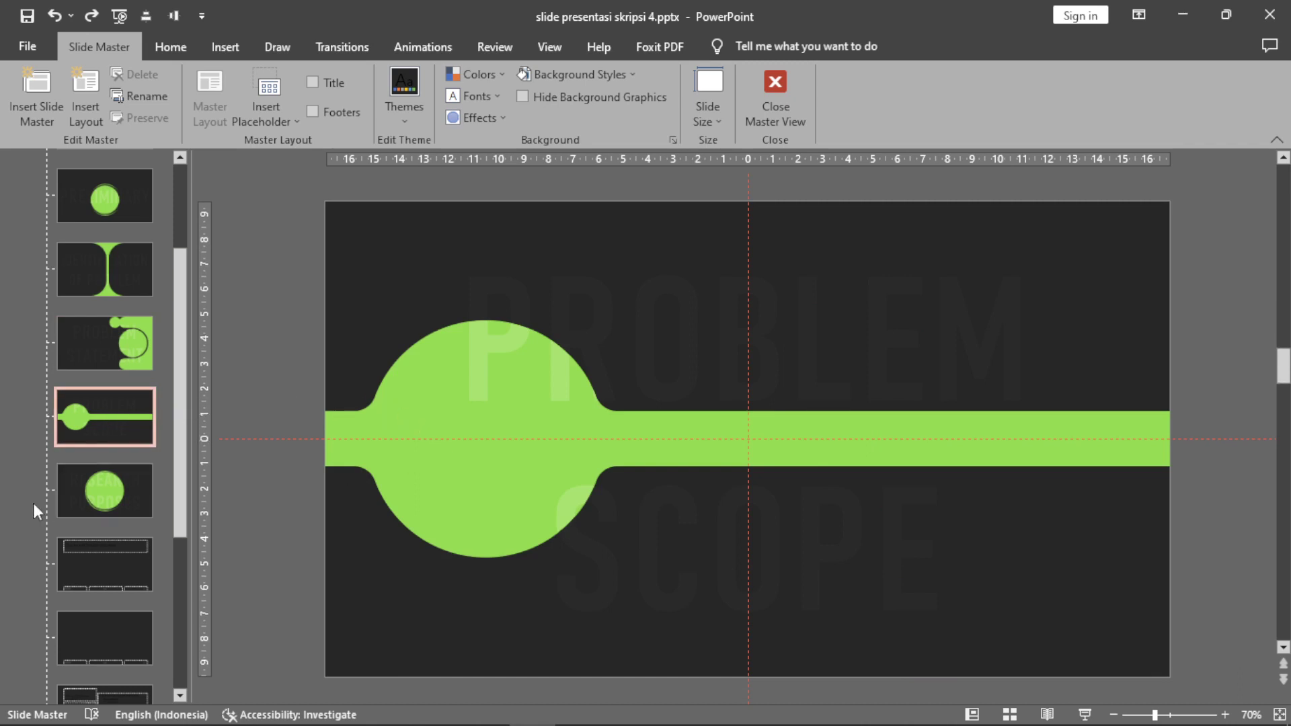
click(86, 482)
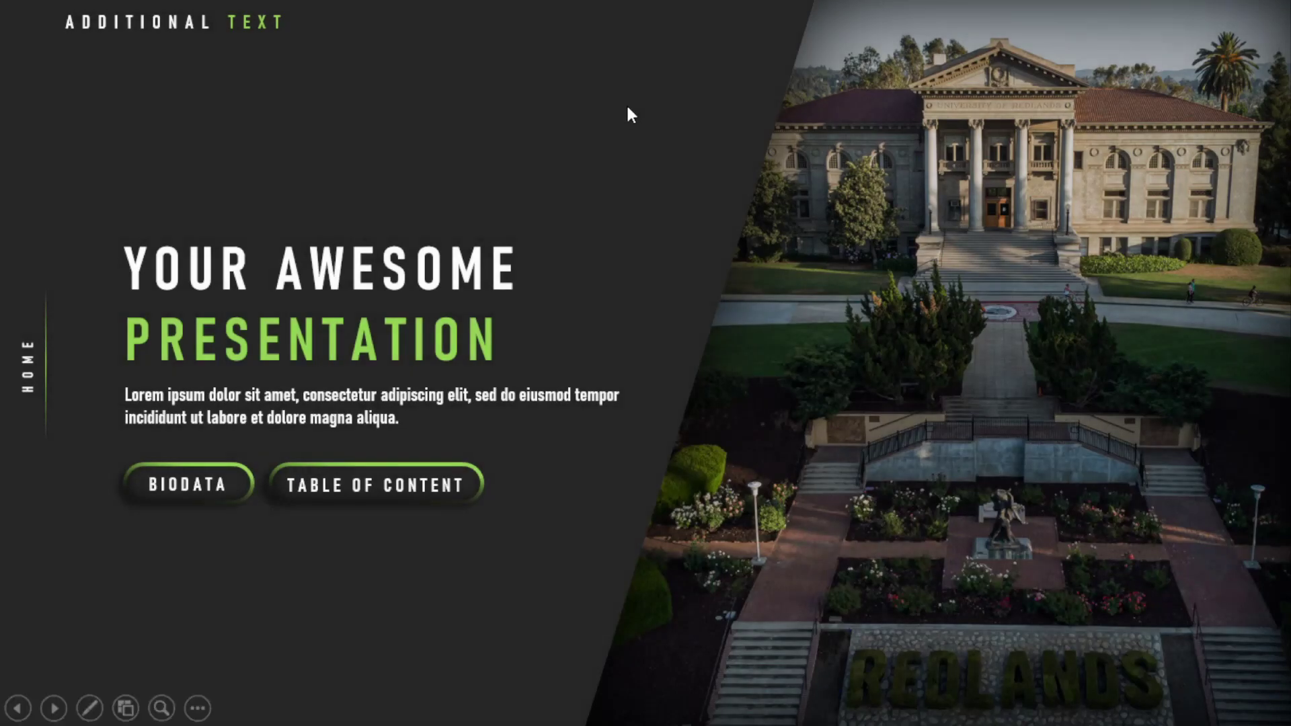
Test the BIODATA and BACK links, cycle the contents carousel both ways, then open Preliminary
click(178, 487)
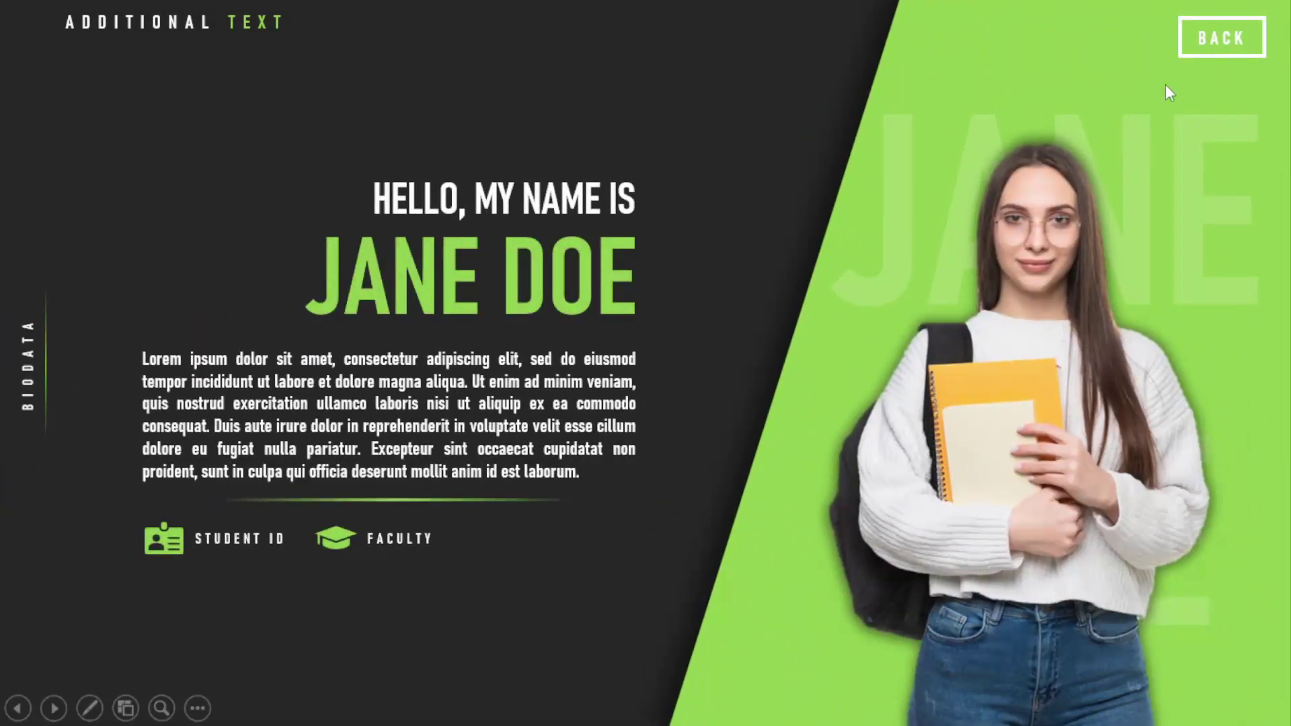
click(1225, 34)
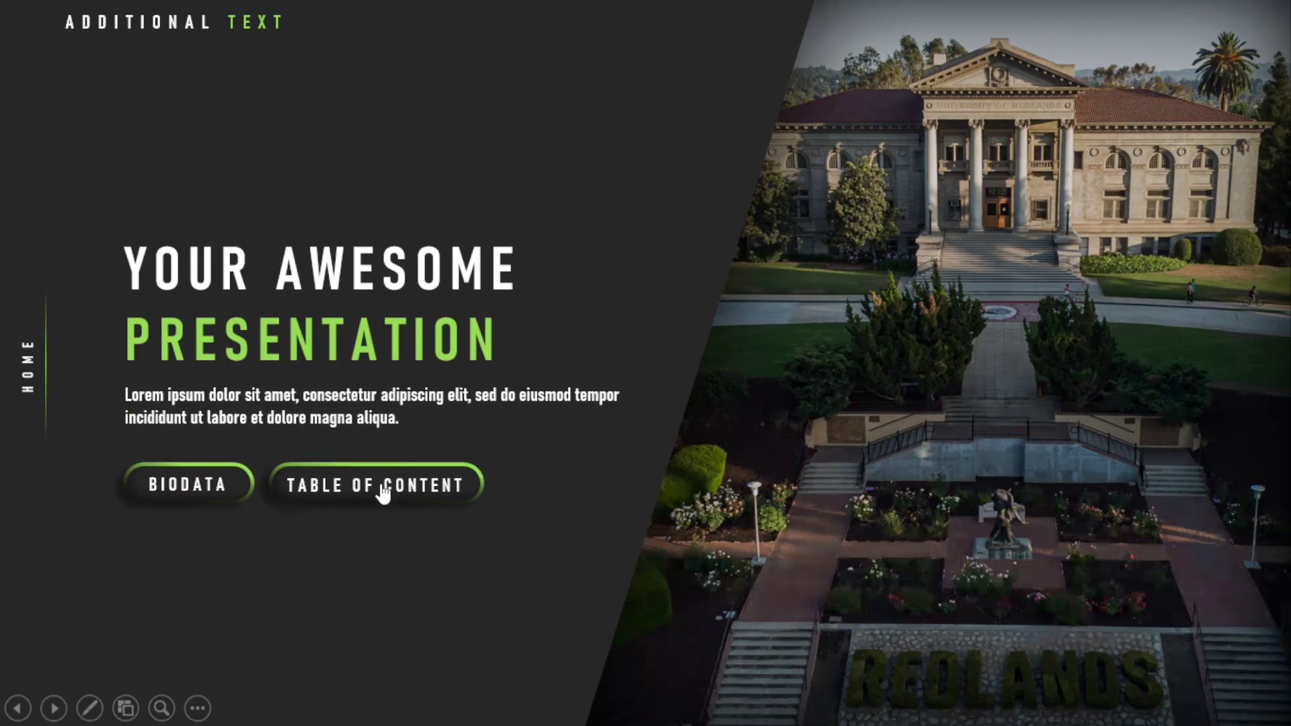
click(383, 491)
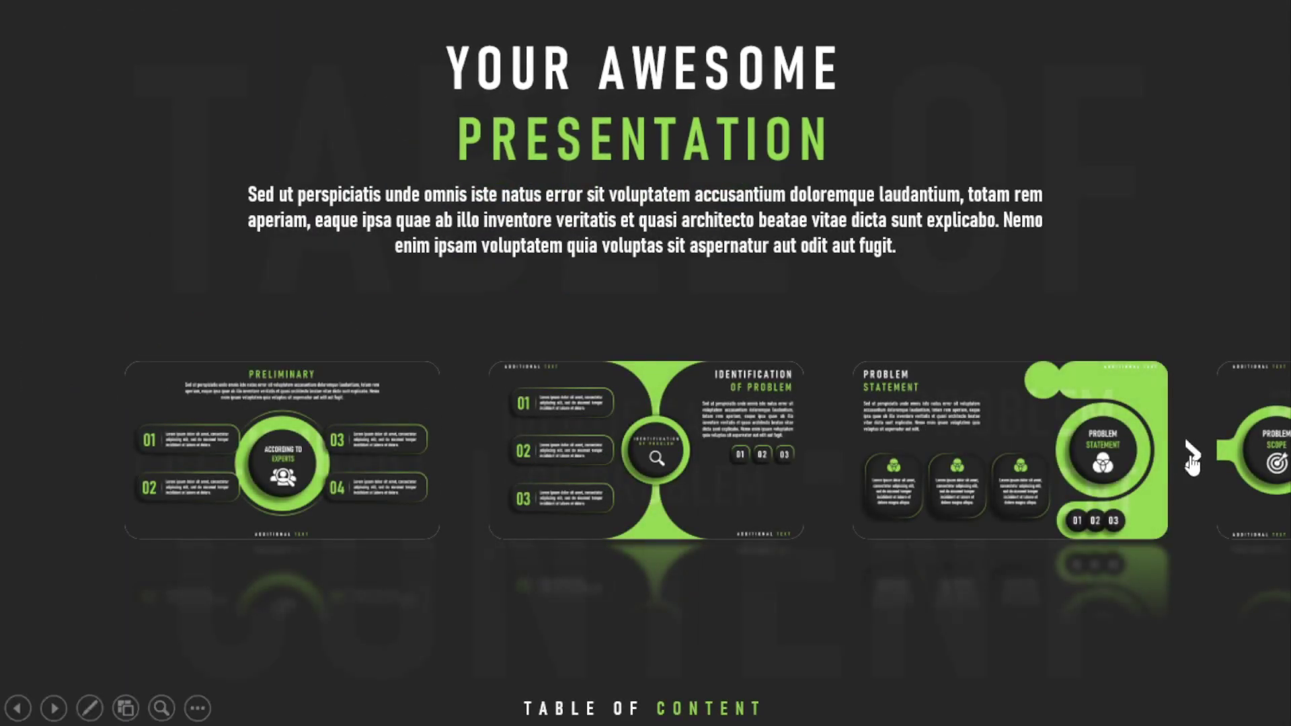
click(1190, 457)
click(1170, 450)
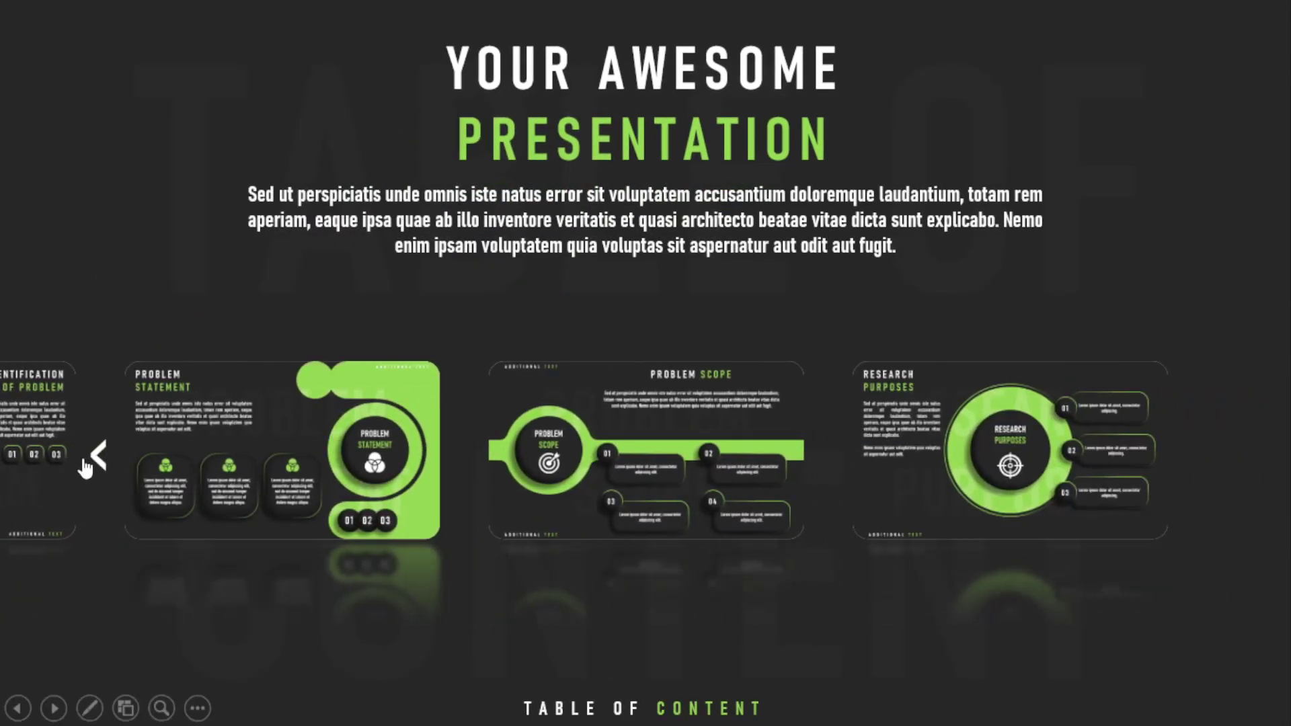
click(99, 457)
click(100, 457)
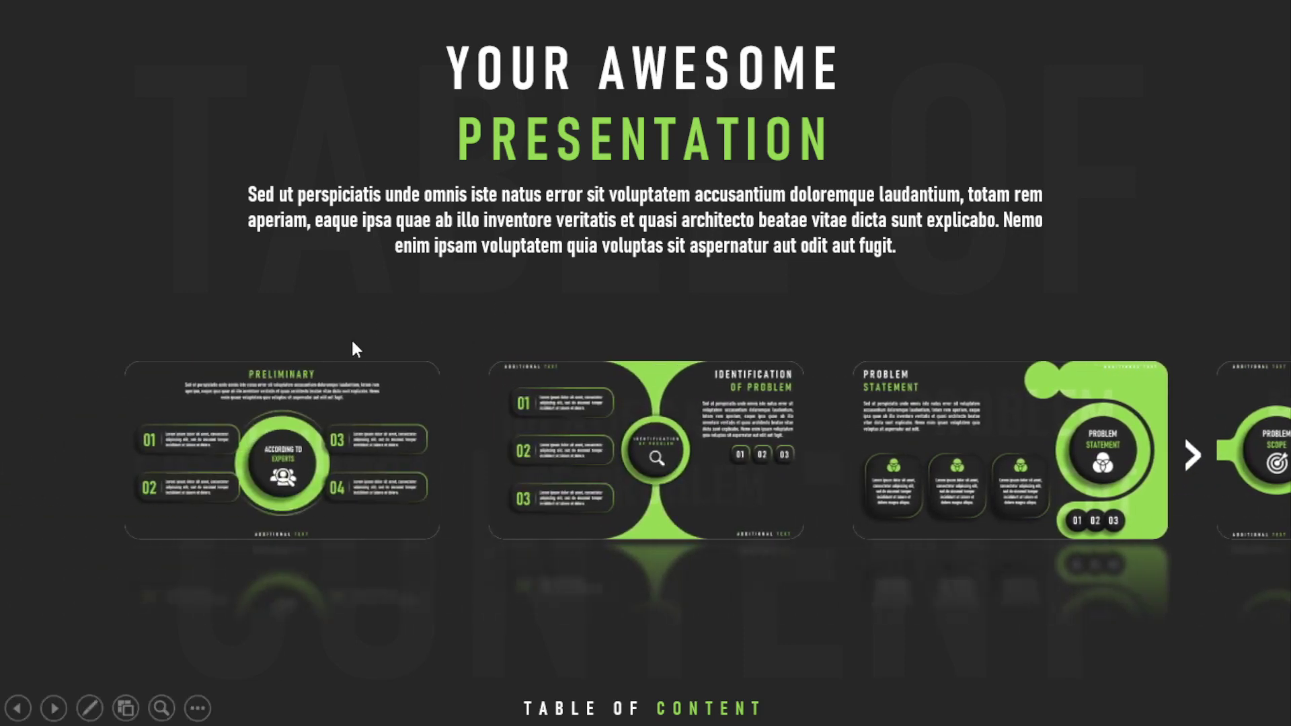
click(293, 444)
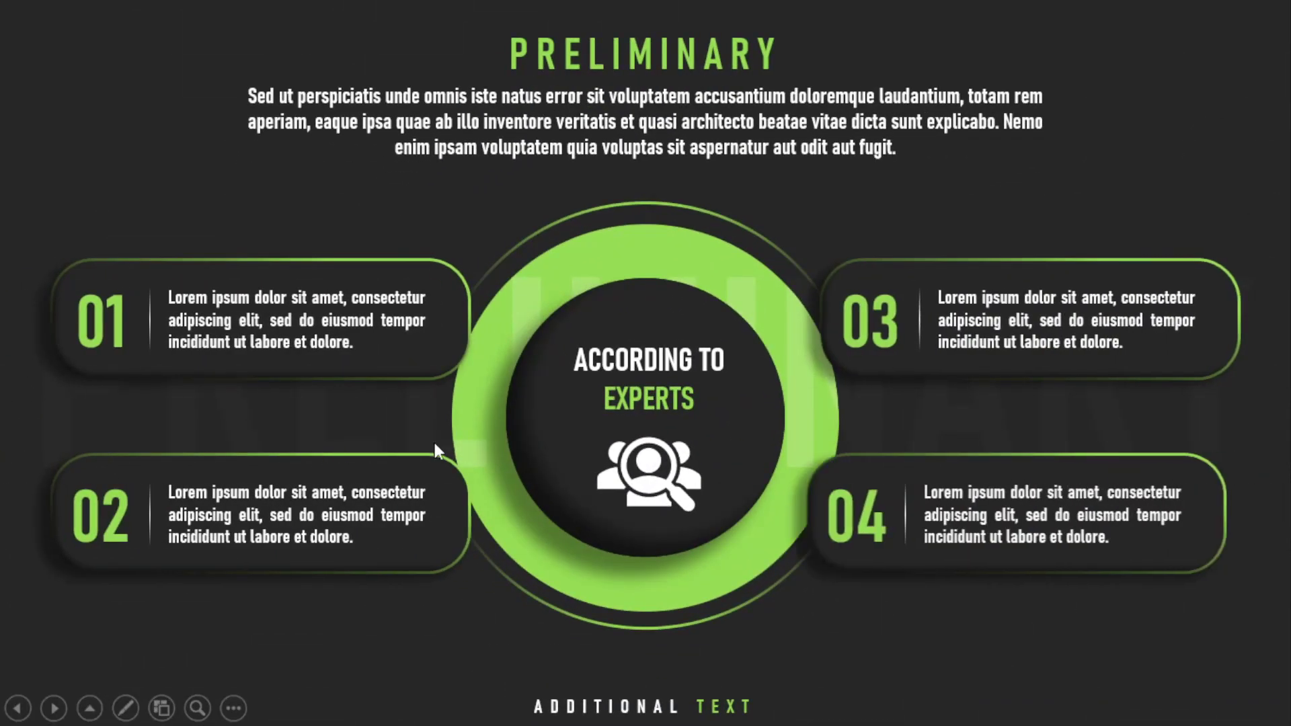
Visit Identification of Problem, revealing points 01–03, and Problem Statement from the contents slide
click(815, 403)
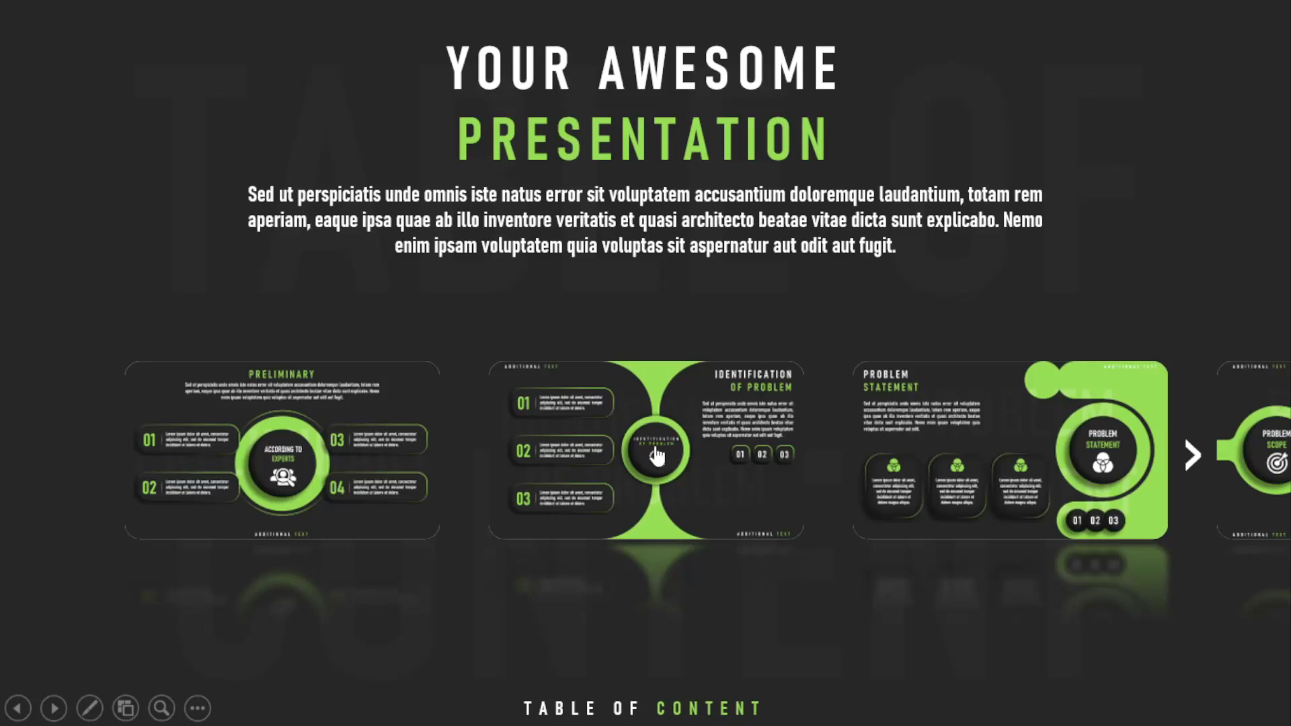
click(656, 452)
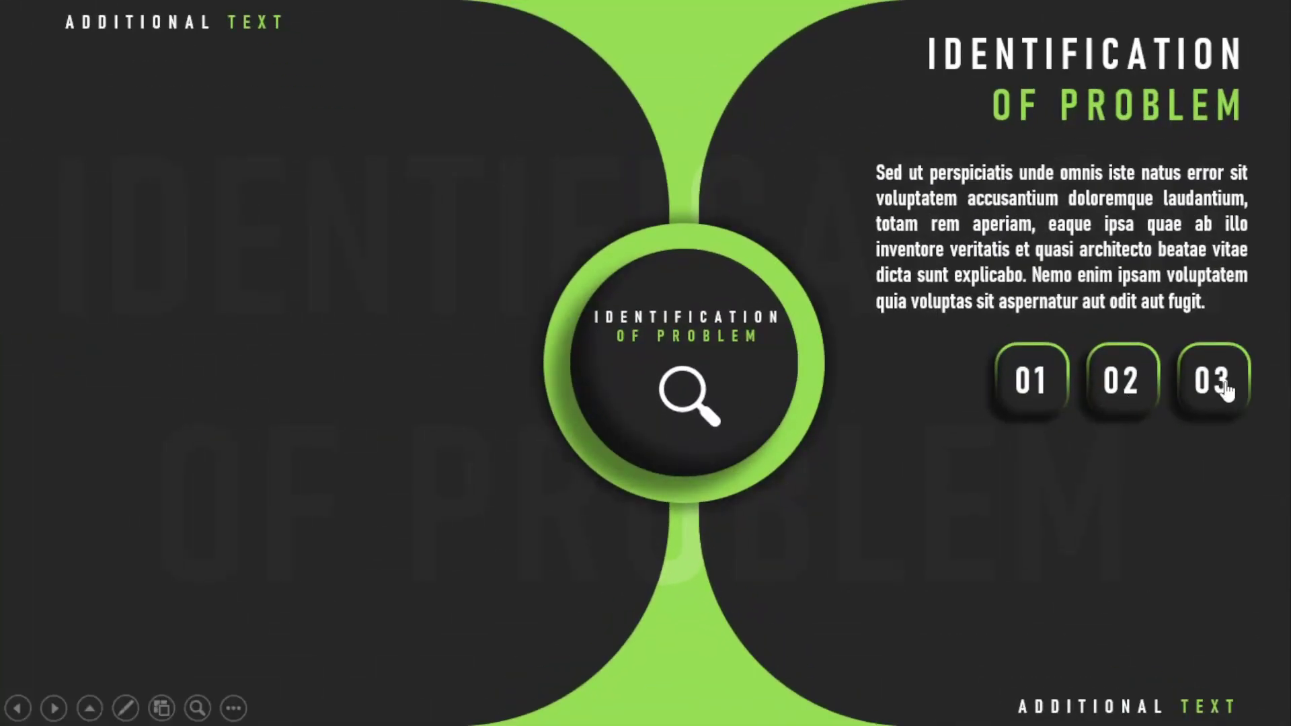
click(1032, 382)
click(1138, 387)
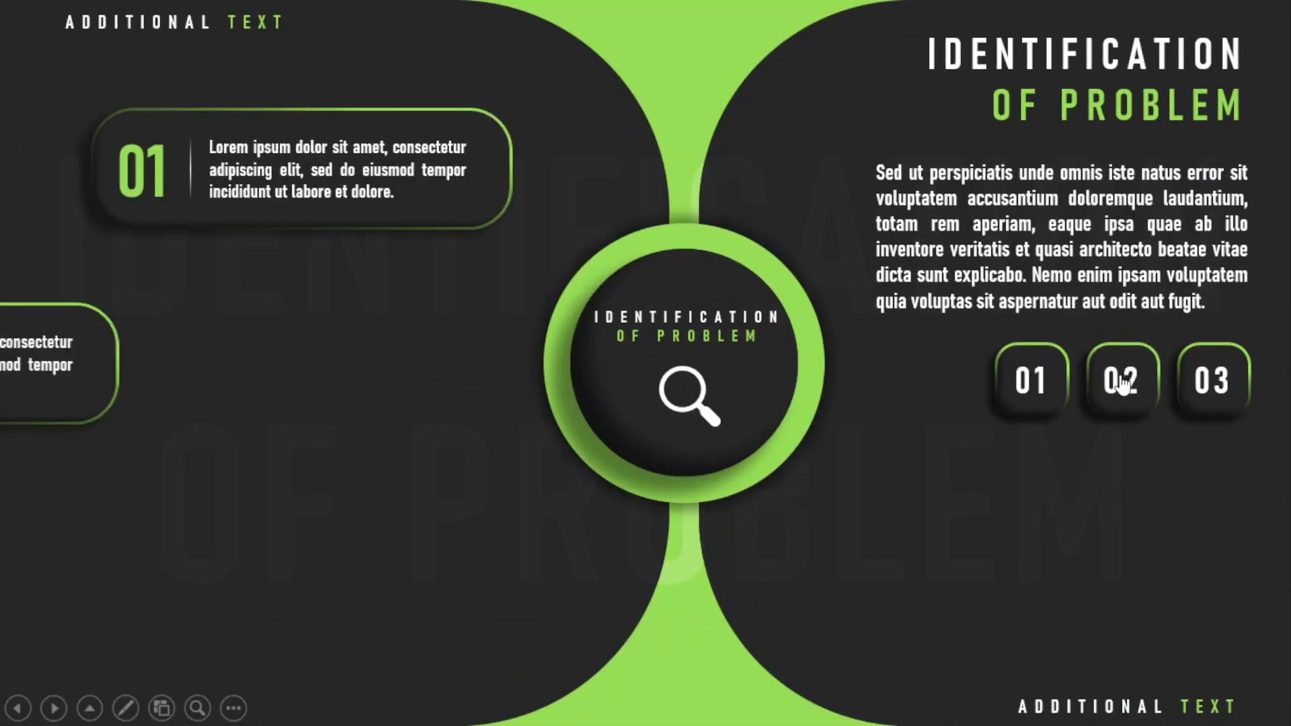
click(1210, 378)
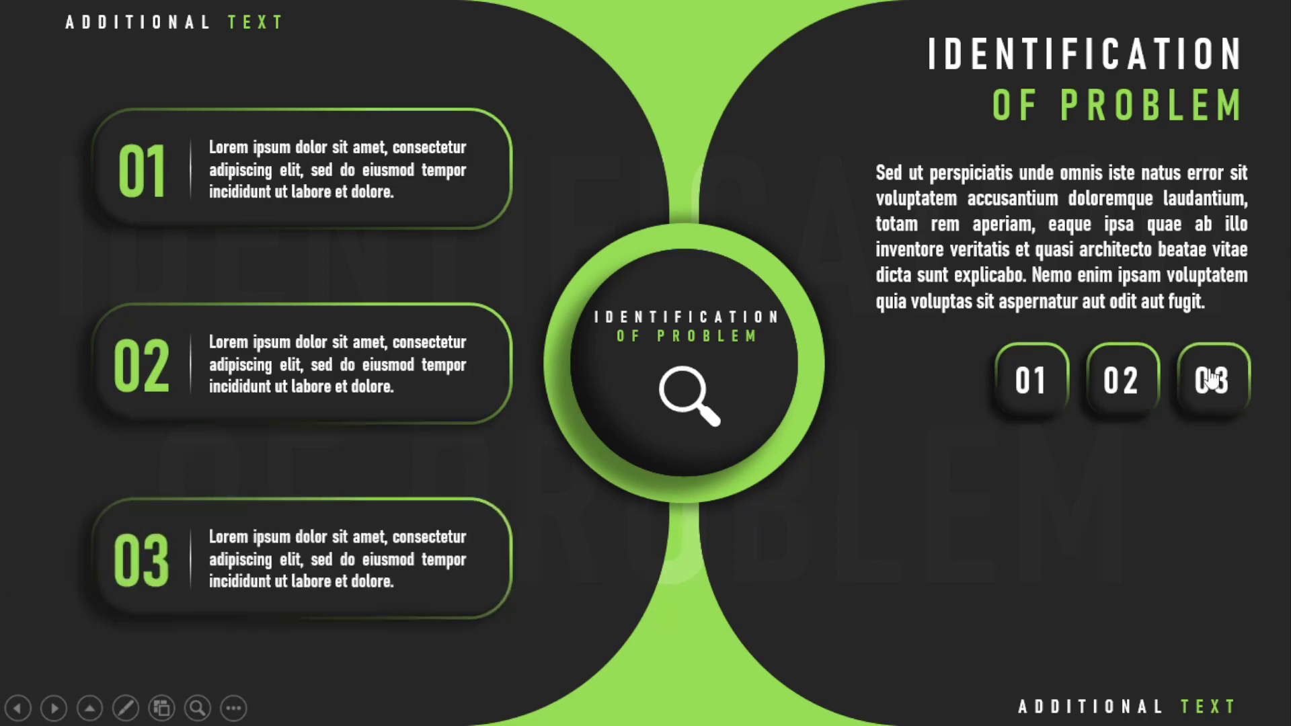
click(893, 420)
click(1017, 430)
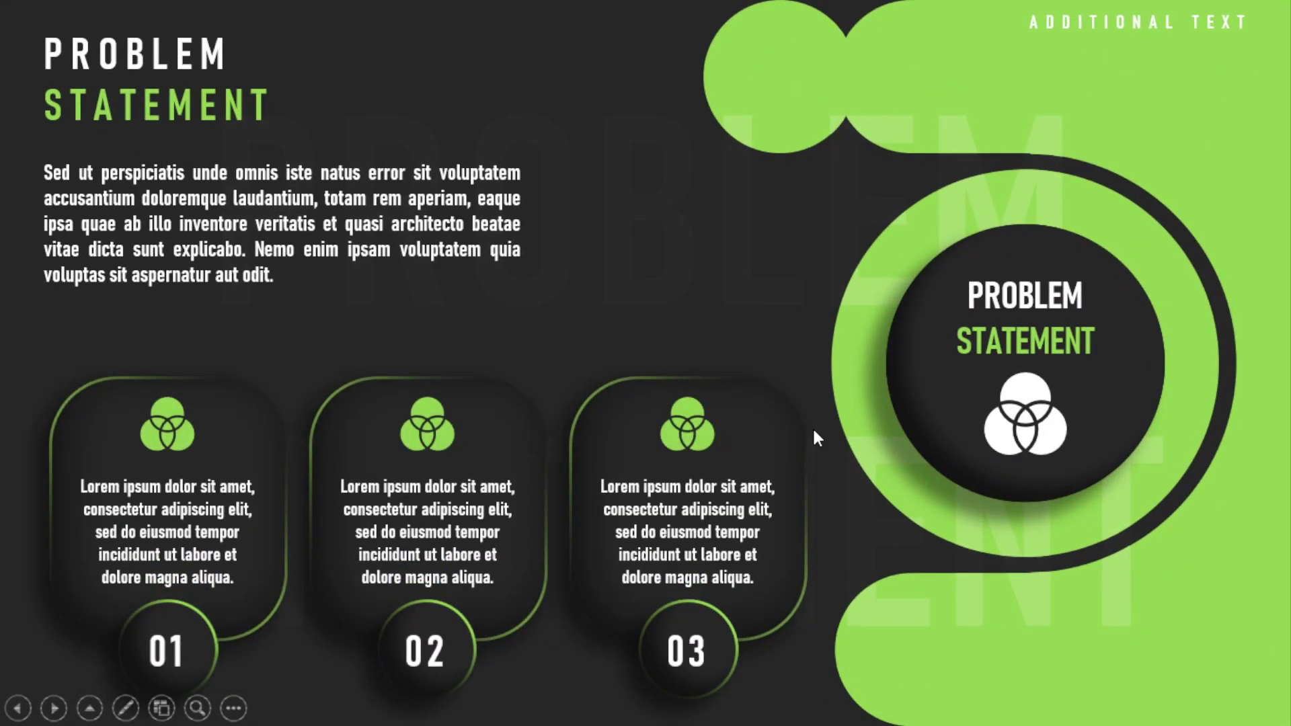
click(732, 271)
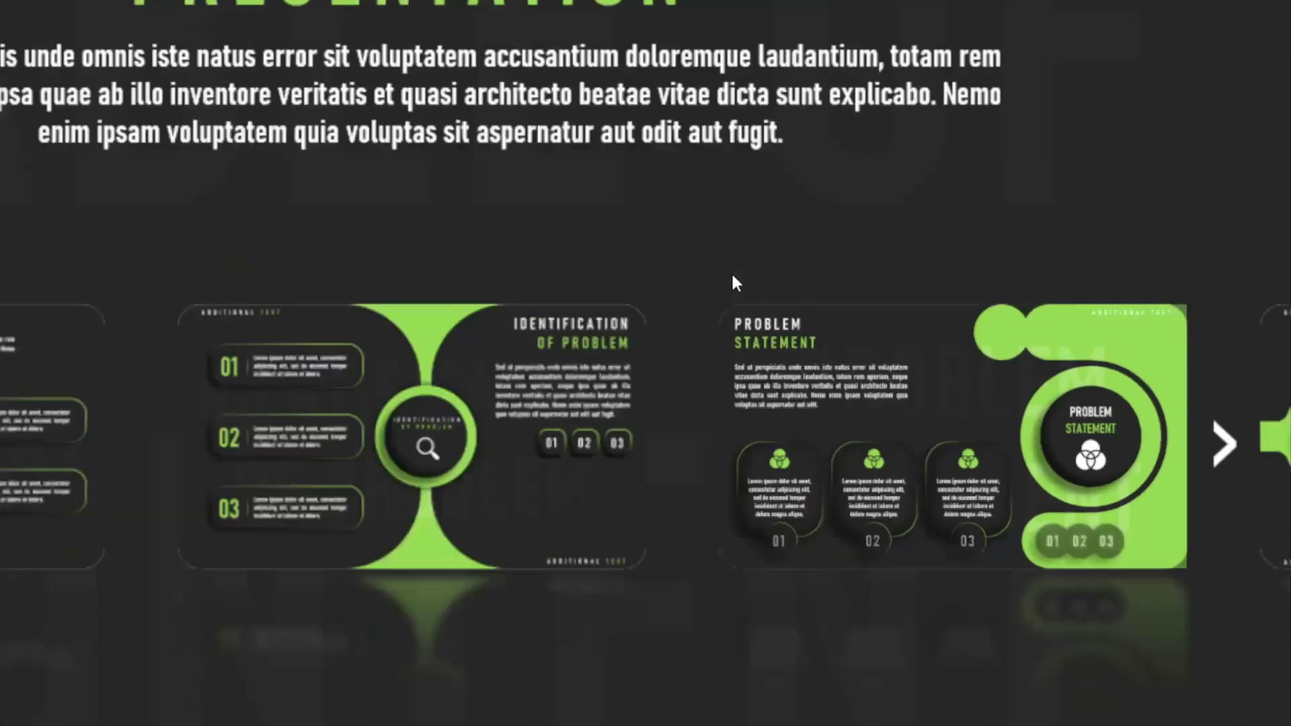
Advance the carousel to visit Problem Scope and Research Purposes, then slide it back to the start
click(1191, 459)
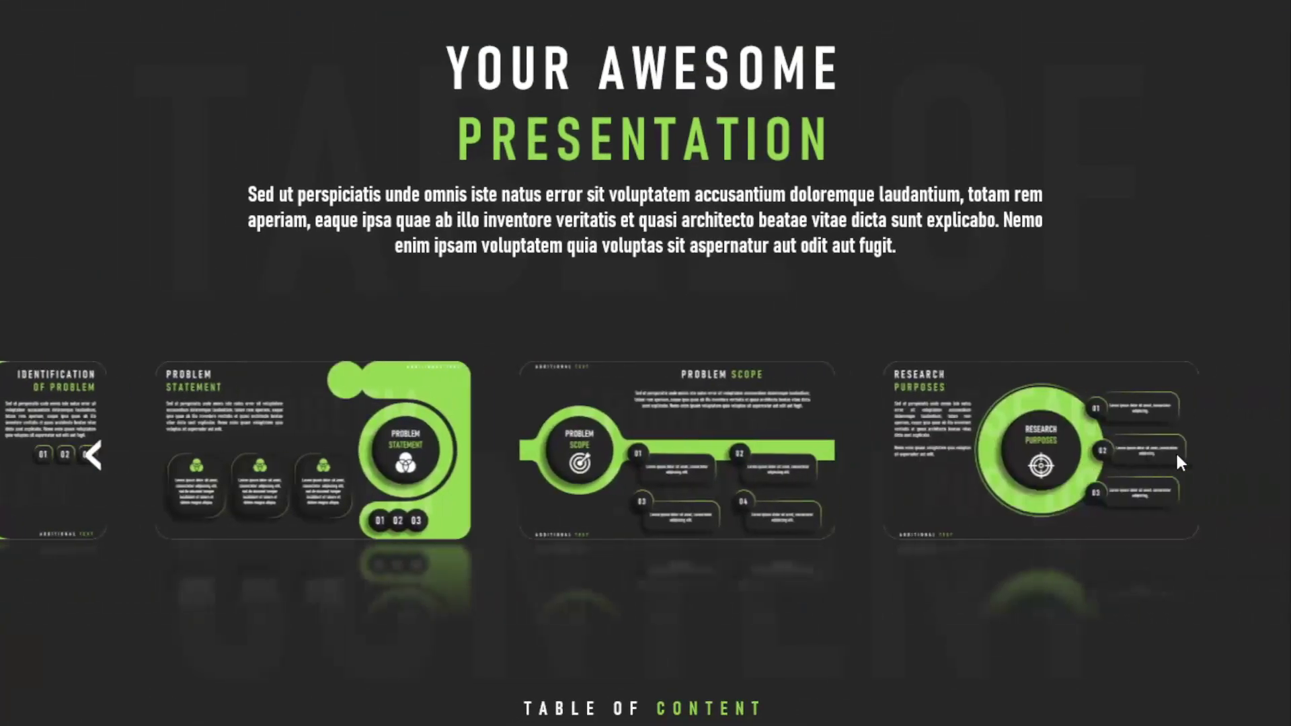
click(619, 424)
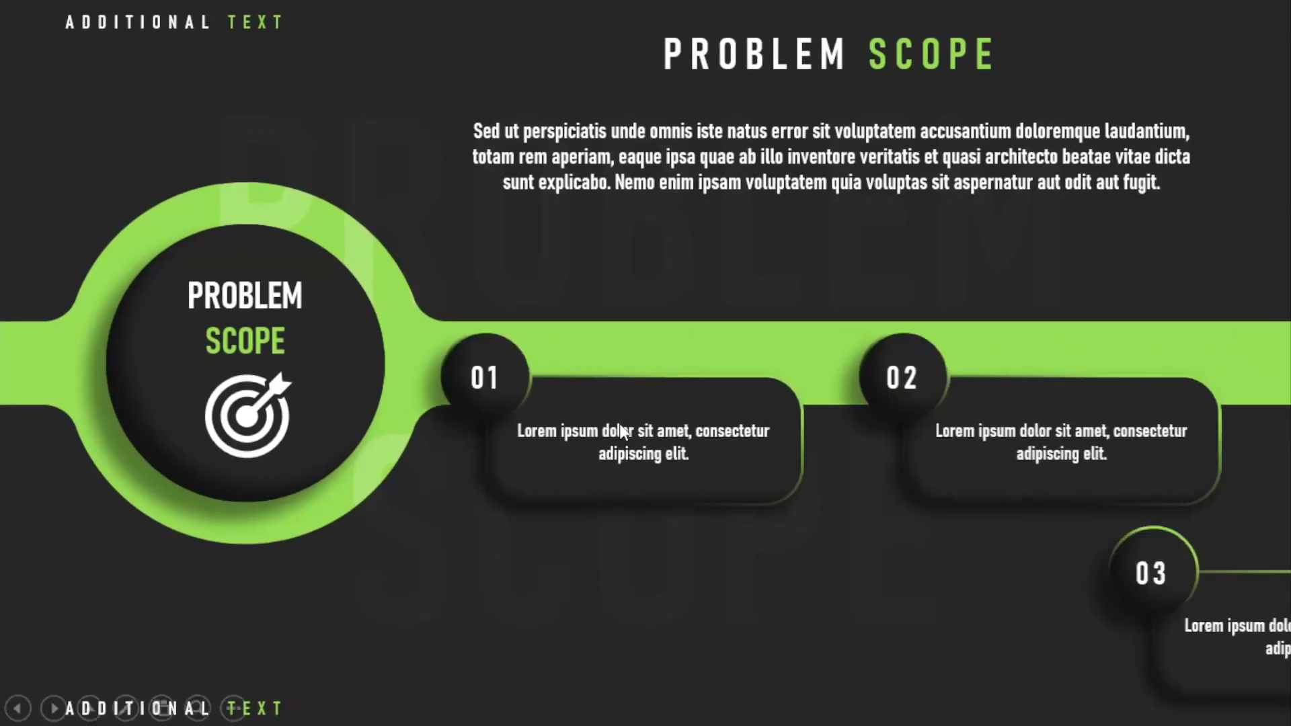
click(777, 320)
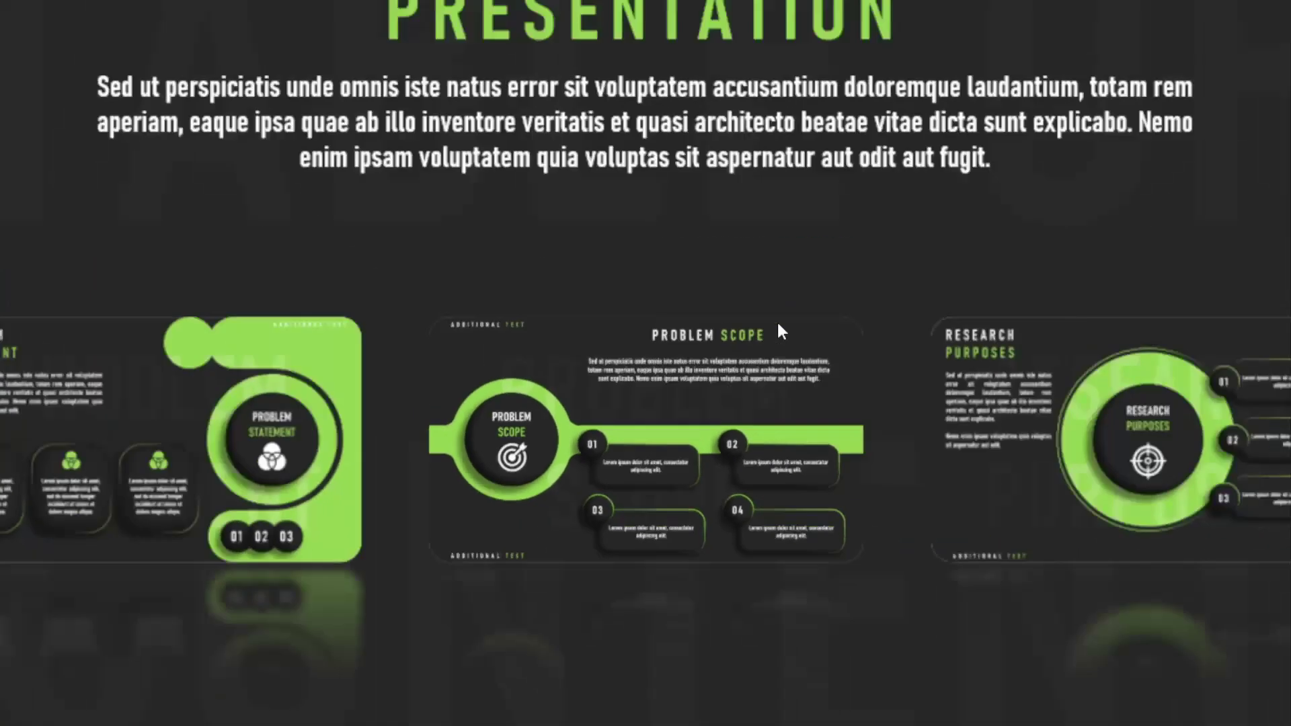
click(1006, 455)
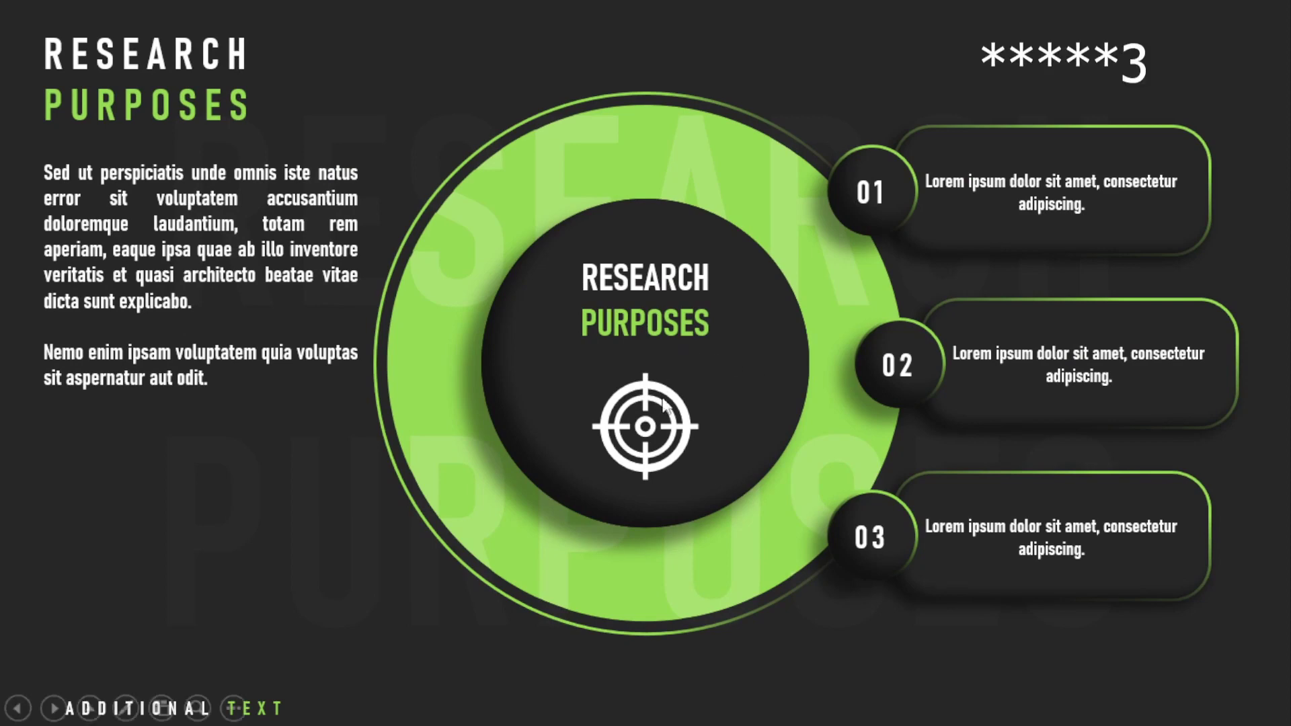
click(814, 408)
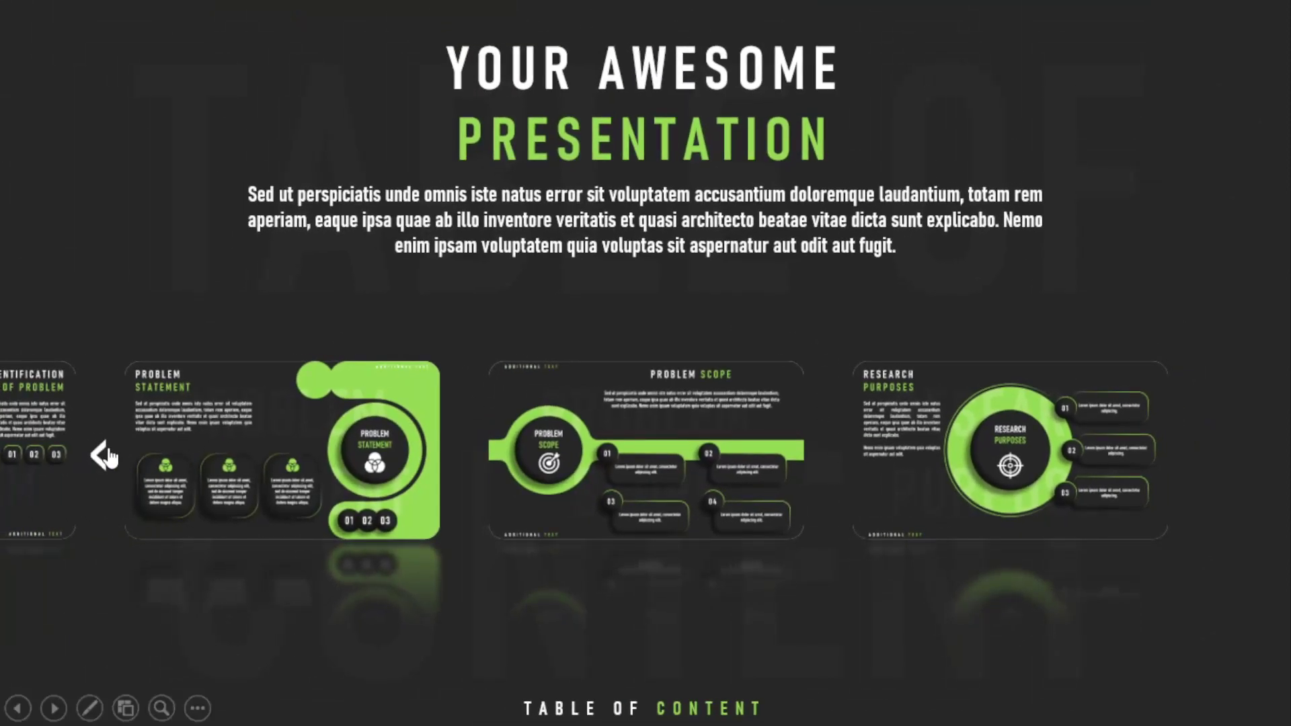
click(102, 455)
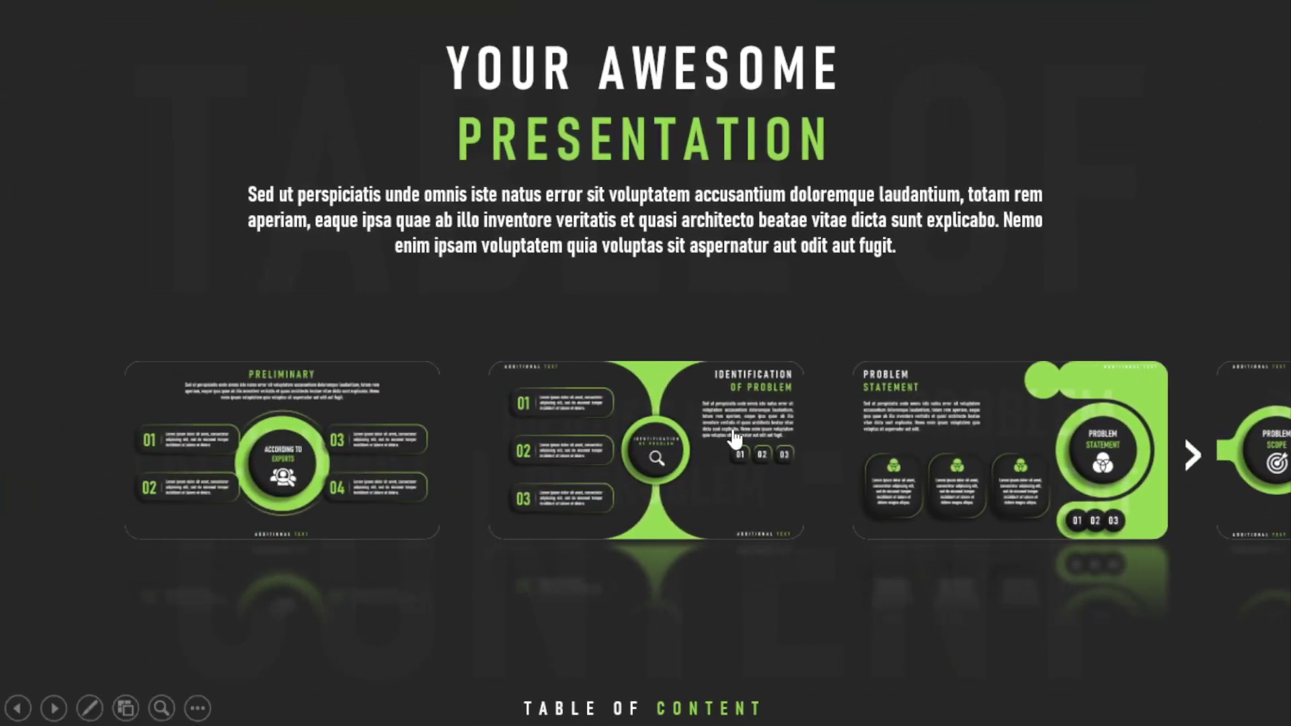